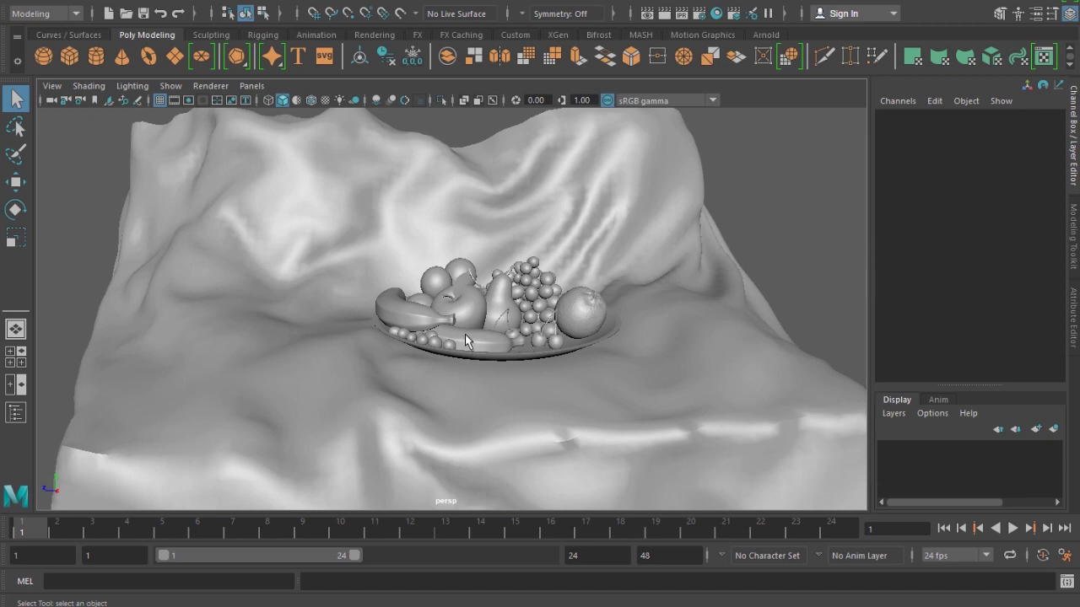
Assign a new aiStandardSurface material to the cloth, the plate and all the fruit together
alt+drag(465, 334, 486, 366)
click(478, 372)
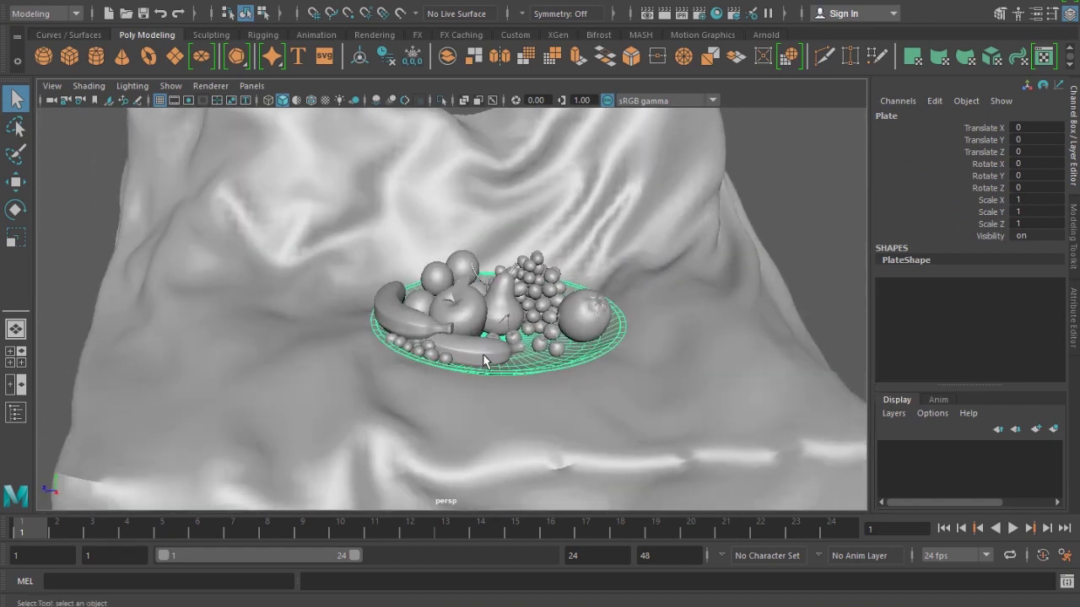
mouse_move(618, 336)
alt+mouse_down()
mouse_move(501, 323)
mouse_move(623, 323)
alt+mouse_up()
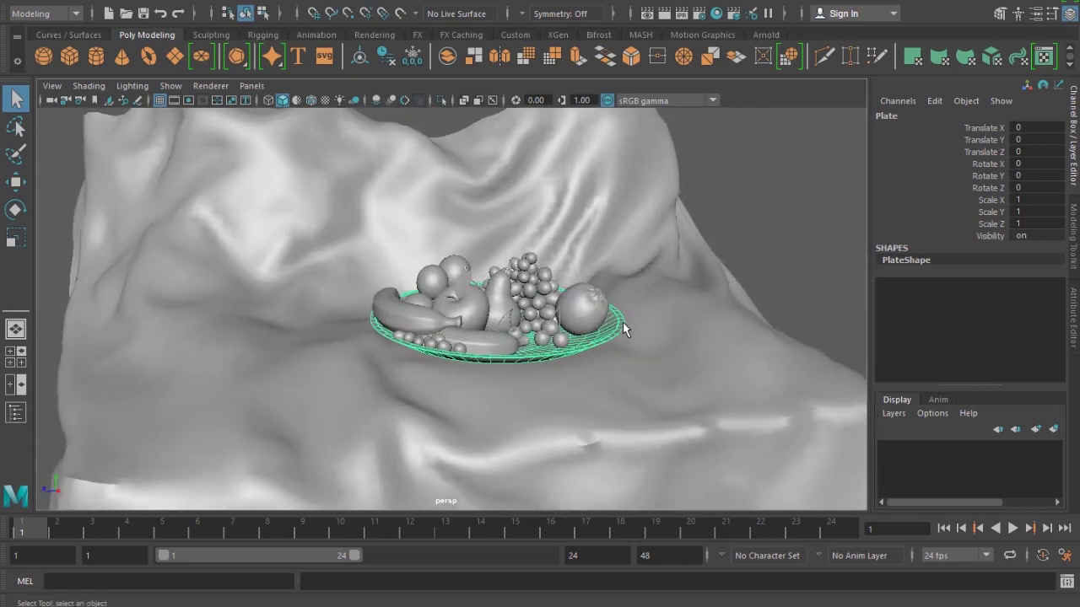
alt+drag(625, 341, 586, 358)
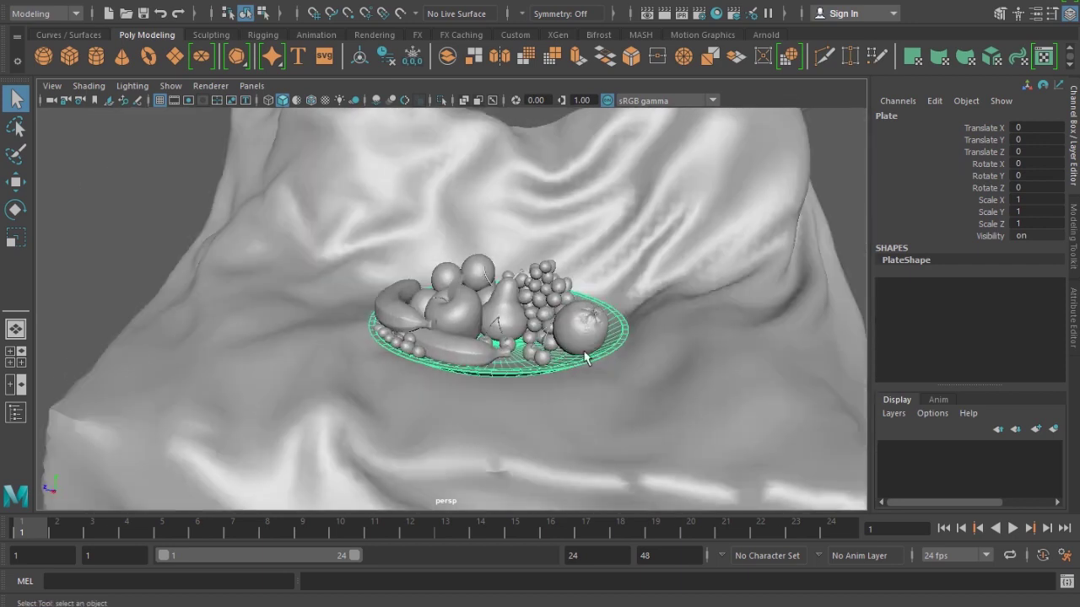
alt+right_drag(584, 353, 295, 255)
drag(665, 432, 665, 431)
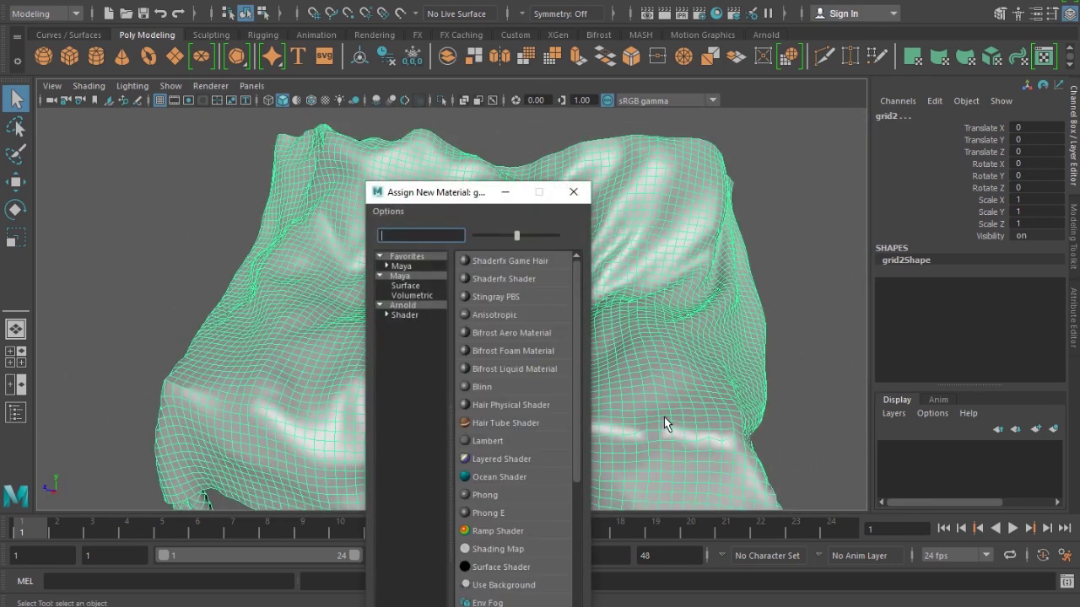
drag(445, 200, 605, 120)
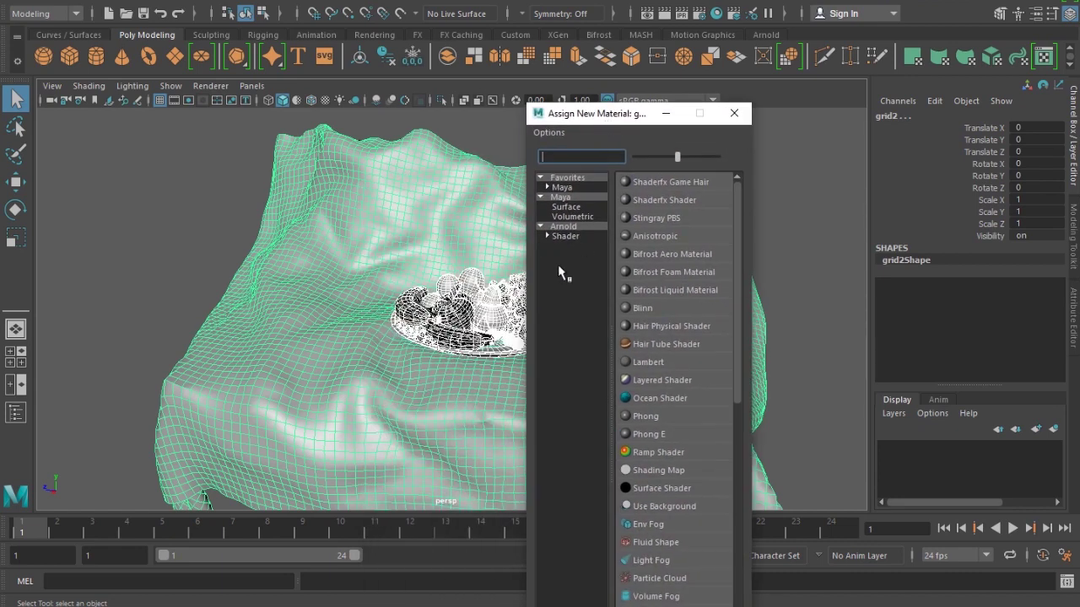
click(570, 238)
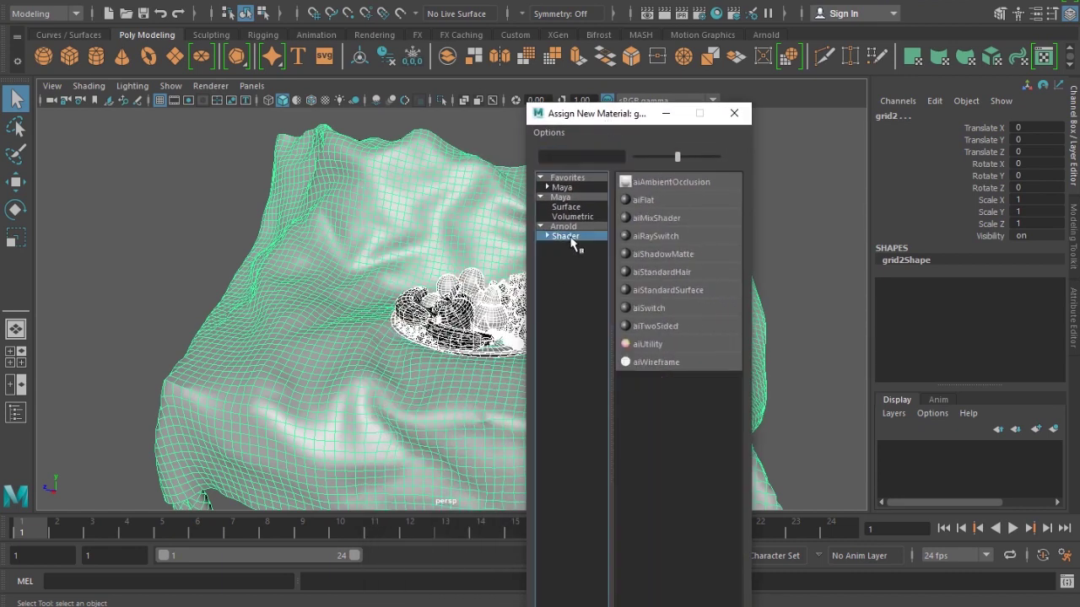
click(672, 290)
Set the aiStandardSurface base color to a muted beige with hue about 32, saturation about 0.29 and value about 0.55
alt+drag(460, 360, 419, 356)
alt+right_drag(419, 357, 467, 374)
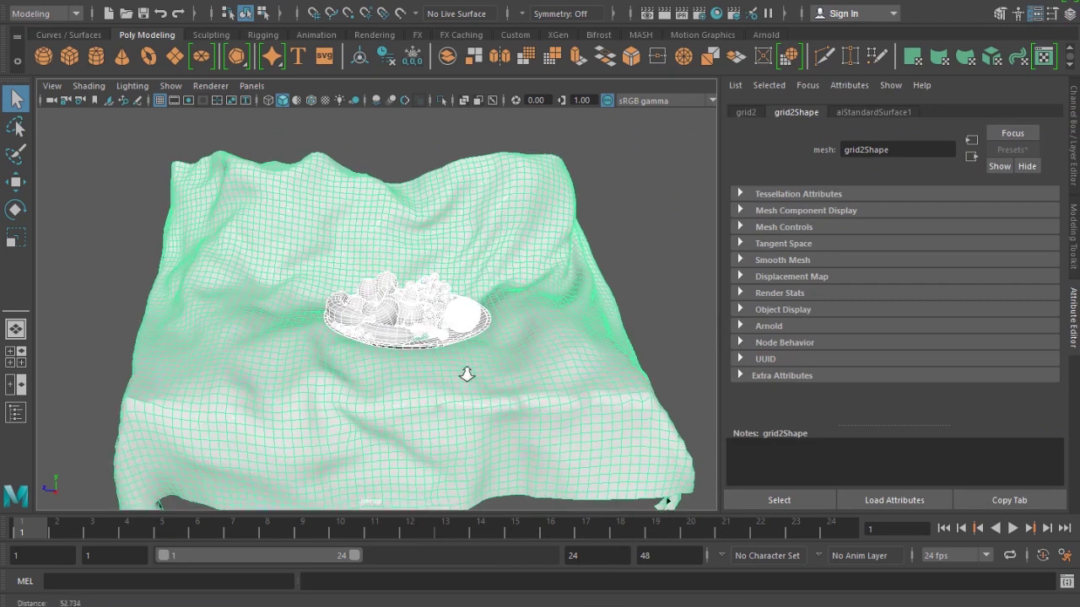
alt+drag(466, 374, 473, 381)
click(873, 112)
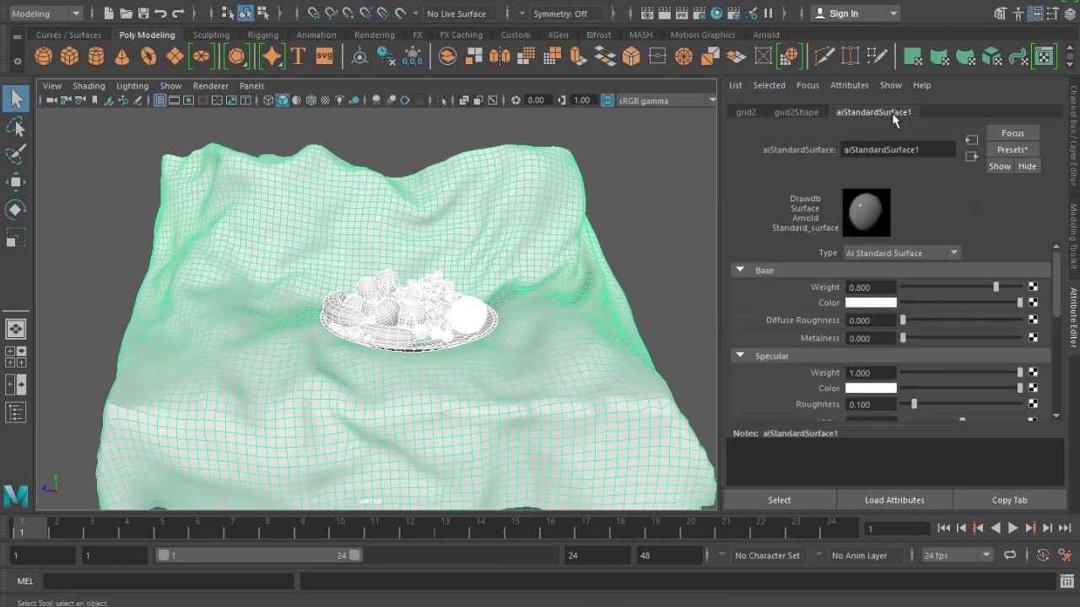
click(877, 303)
click(833, 358)
click(807, 342)
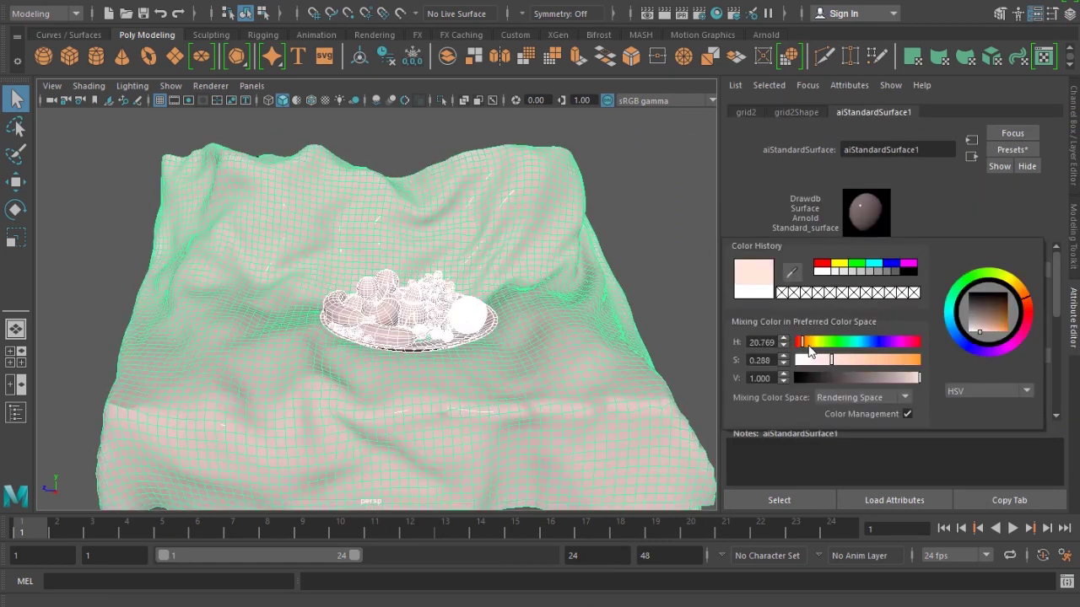
click(901, 379)
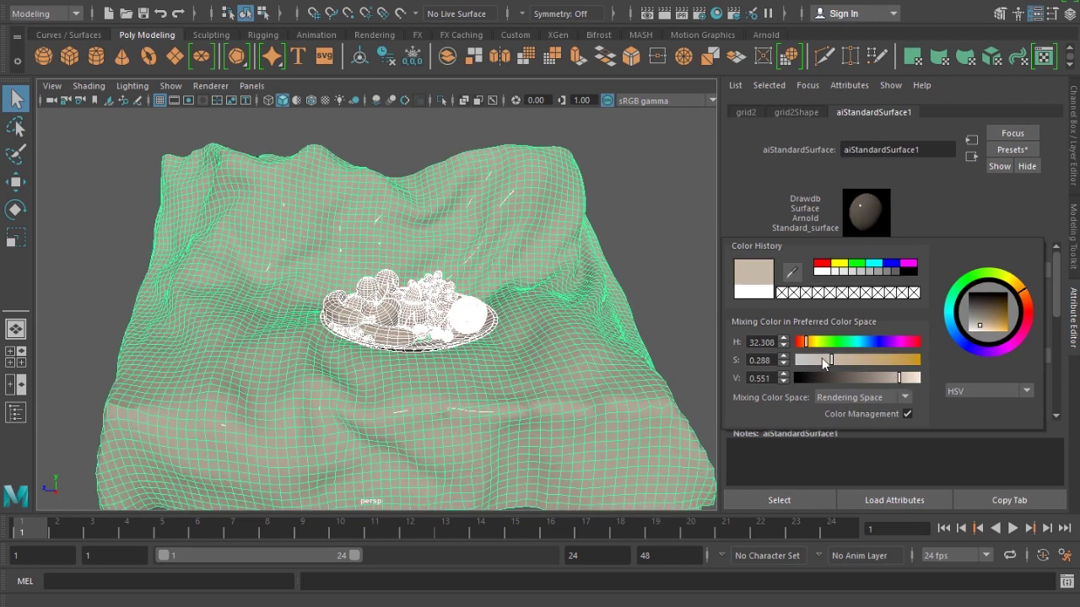
Set the material's specular roughness to 0.4 and its specular weight to 0.5, then clear the selection
scroll(874, 404, down, 1)
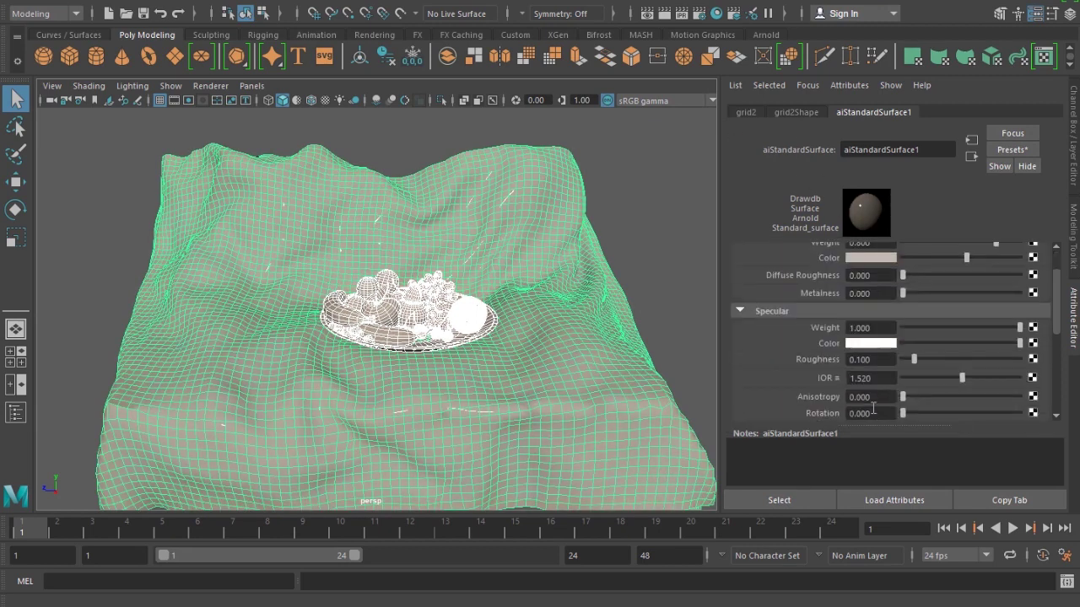
click(864, 359)
text(0.4)
key(Return)
click(869, 327)
text(0.5)
key(Return)
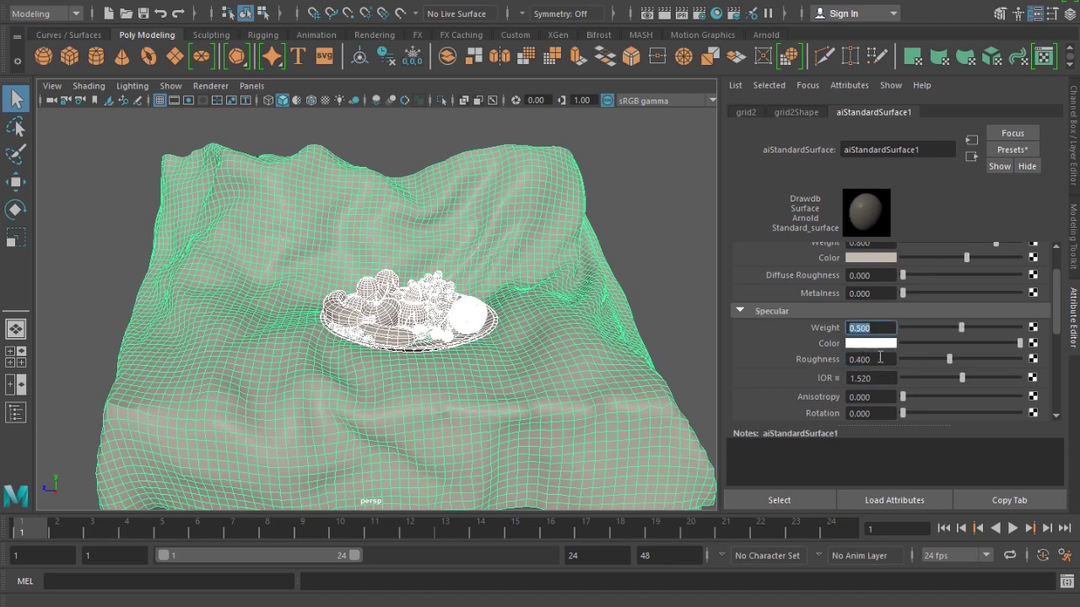
click(883, 360)
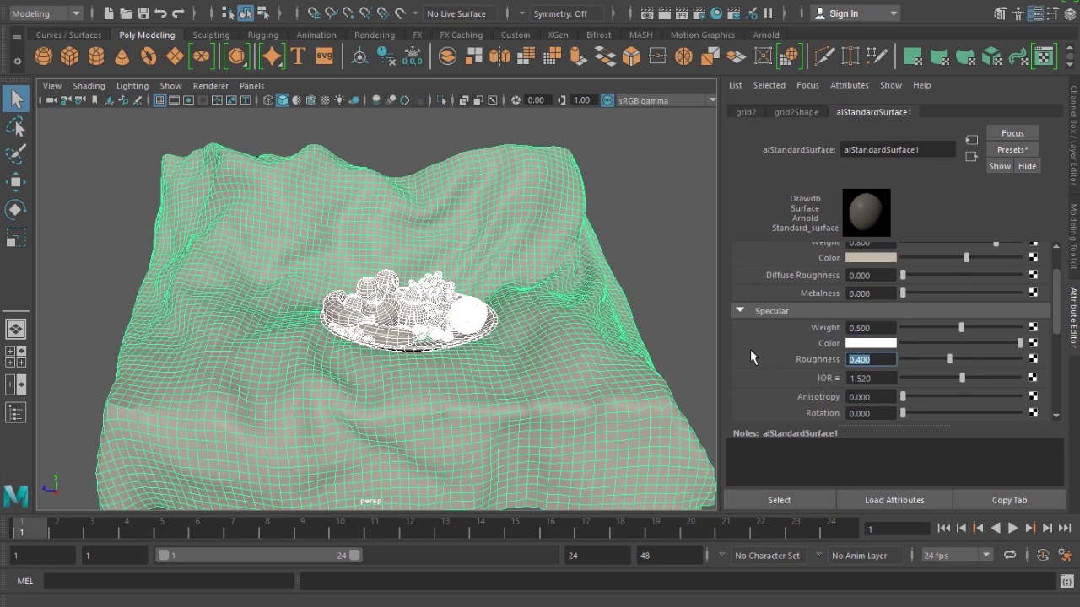
click(663, 232)
Create a new perspective camera viewing the plate of fruit
alt+drag(472, 295, 447, 346)
alt+right_drag(447, 346, 514, 354)
alt+drag(481, 341, 453, 340)
alt+right_drag(453, 340, 432, 338)
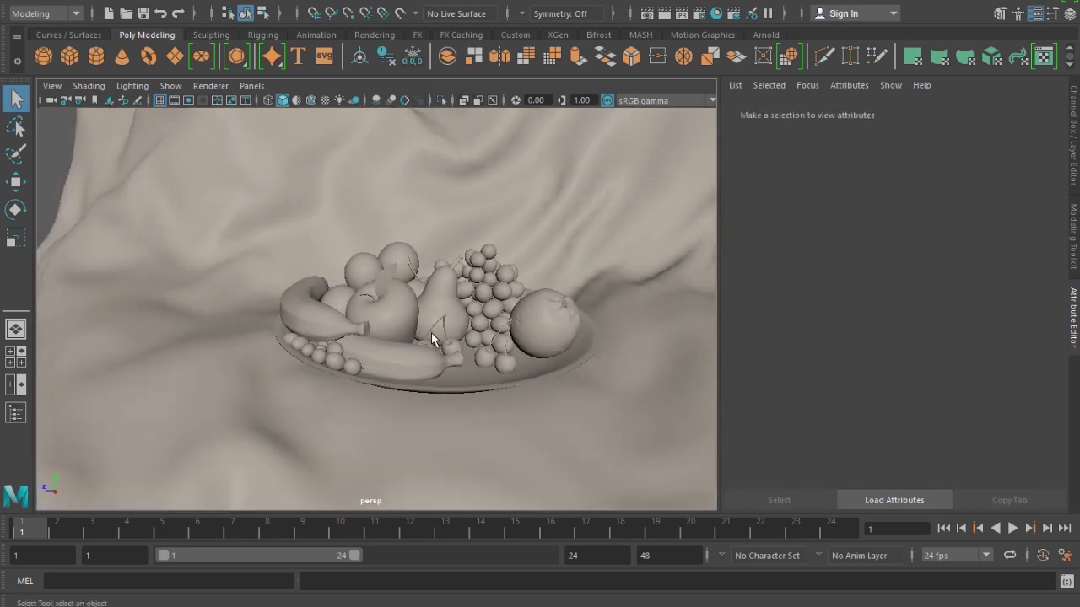
click(250, 86)
mouse_move(371, 101)
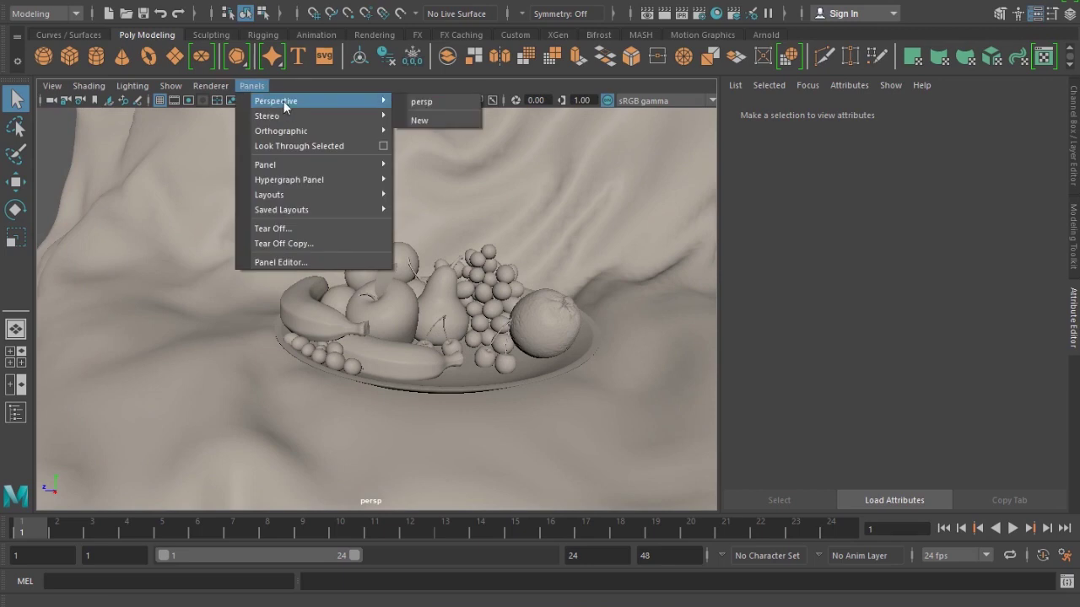
click(429, 121)
Set the new camera's focal length to 100
alt+drag(444, 274, 355, 254)
alt+right_drag(354, 255, 390, 261)
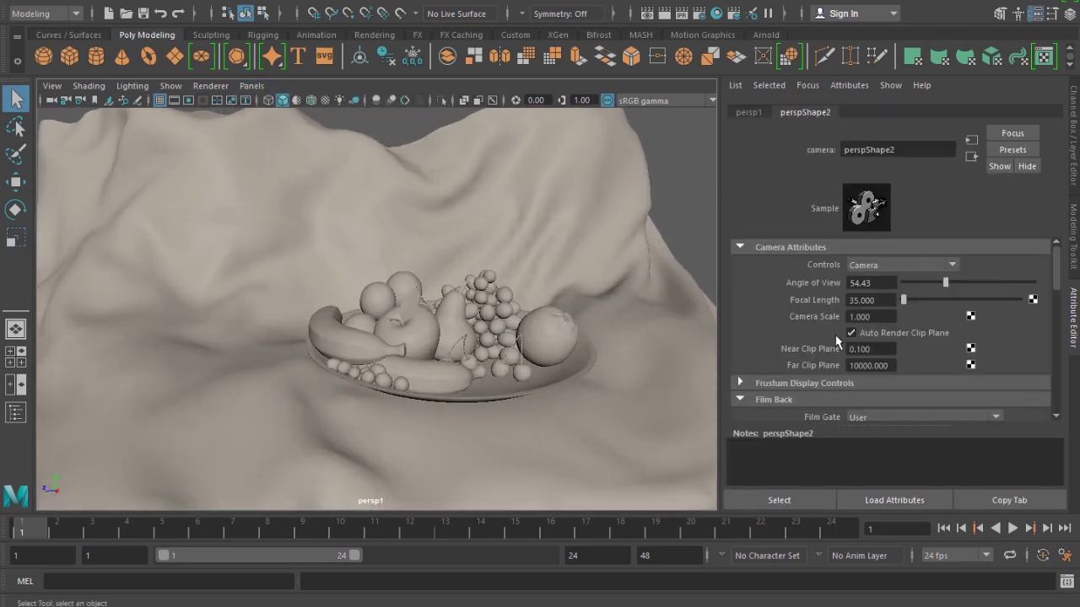
text(100)
key(Return)
Display the resolution gate and frame the whole plate of fruit inside it in the persp1 camera
alt+drag(349, 274, 244, 159)
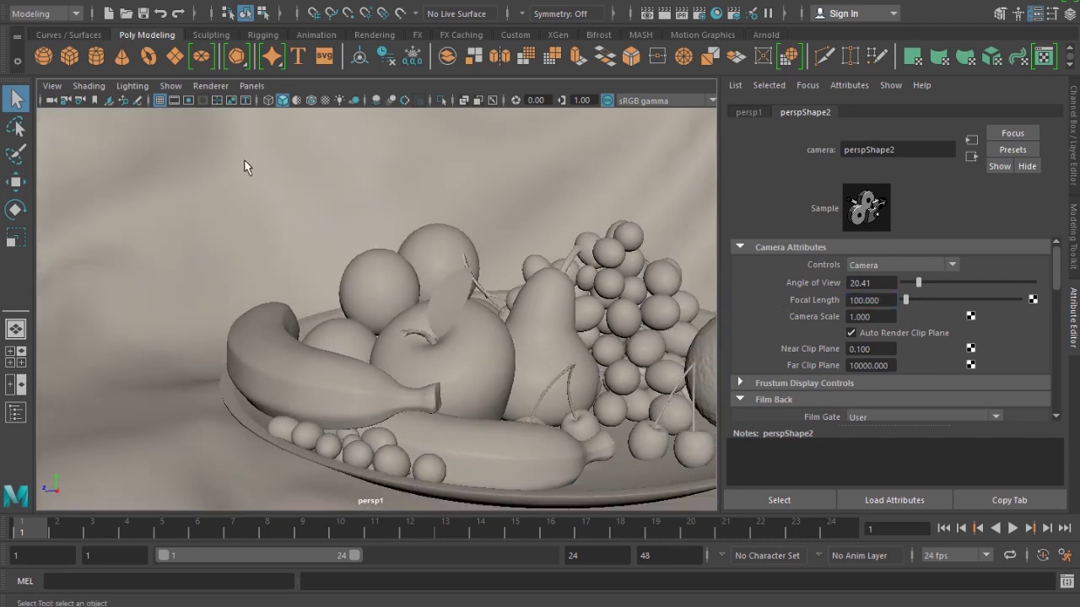
click(189, 101)
mouse_move(424, 270)
alt+mouse_down()
mouse_move(377, 251)
mouse_move(407, 264)
alt+mouse_up()
alt+right_drag(408, 264, 388, 264)
alt+middle_drag(388, 265, 384, 266)
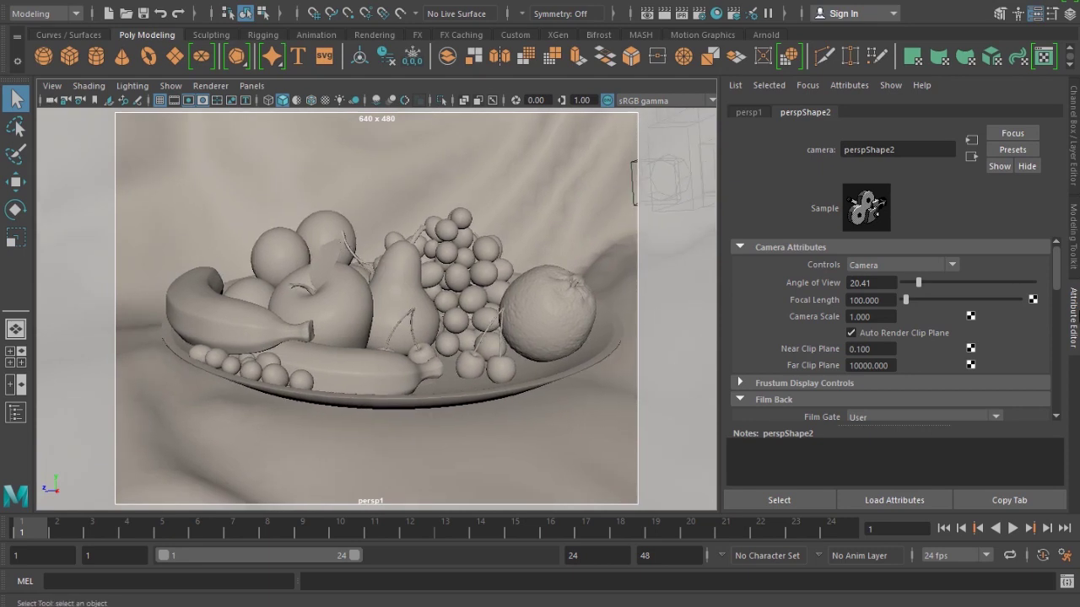
Lock all translate, rotate, scale and visibility channels of the persp1 camera
click(1073, 157)
drag(975, 133, 981, 237)
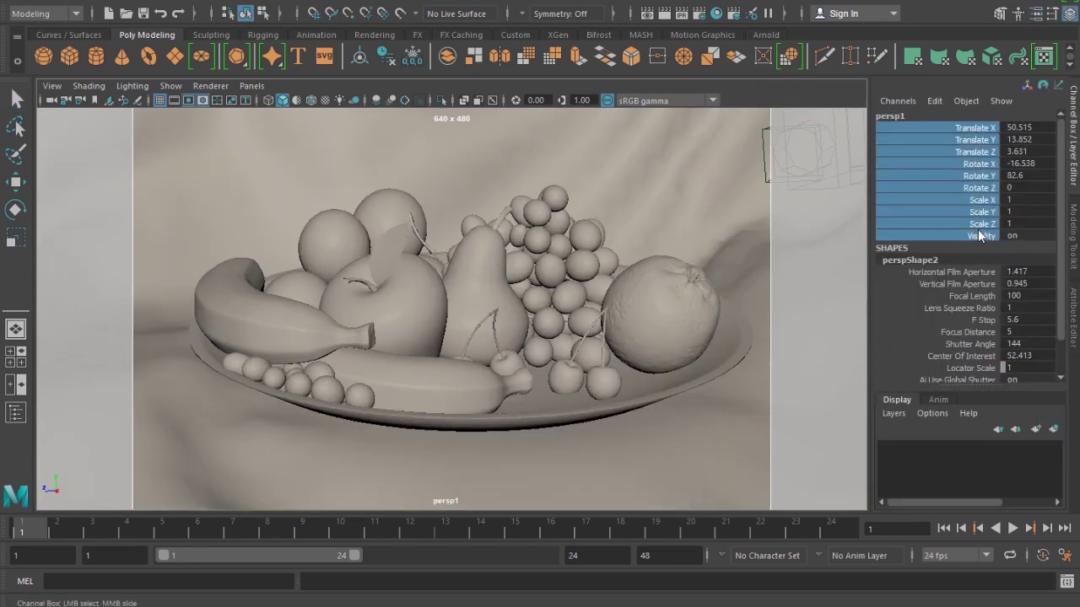
right_click(979, 220)
click(941, 284)
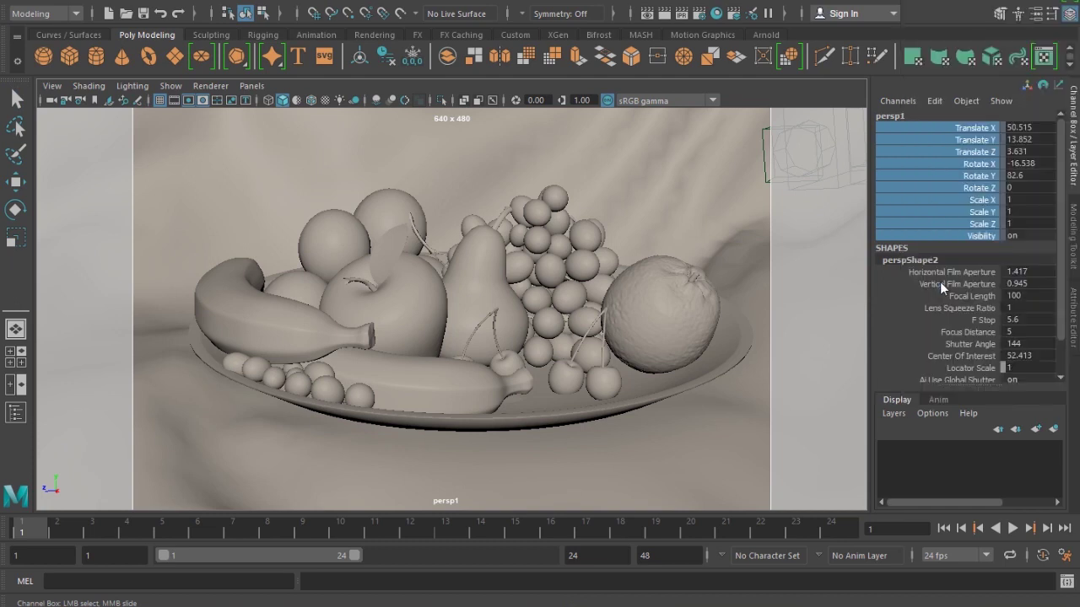
Examine the whole scene and the camera's placement in the persp view, and return to the persp1 camera
key(space)
drag(510, 370, 658, 322)
alt+right_drag(658, 322, 612, 366)
click(631, 368)
alt+drag(631, 367, 452, 372)
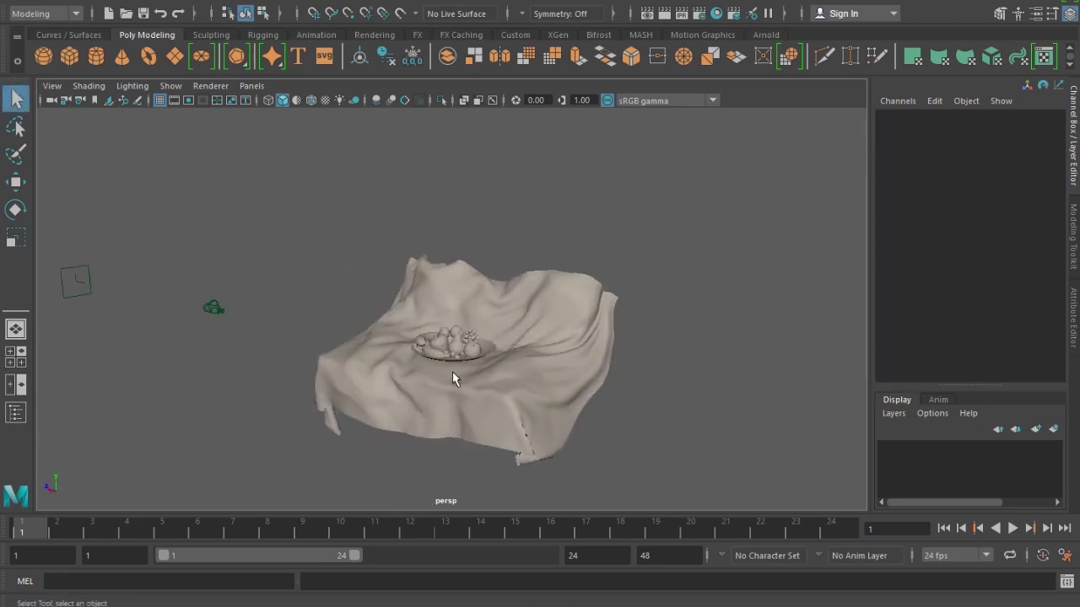
alt+right_drag(452, 372, 432, 316)
click(252, 86)
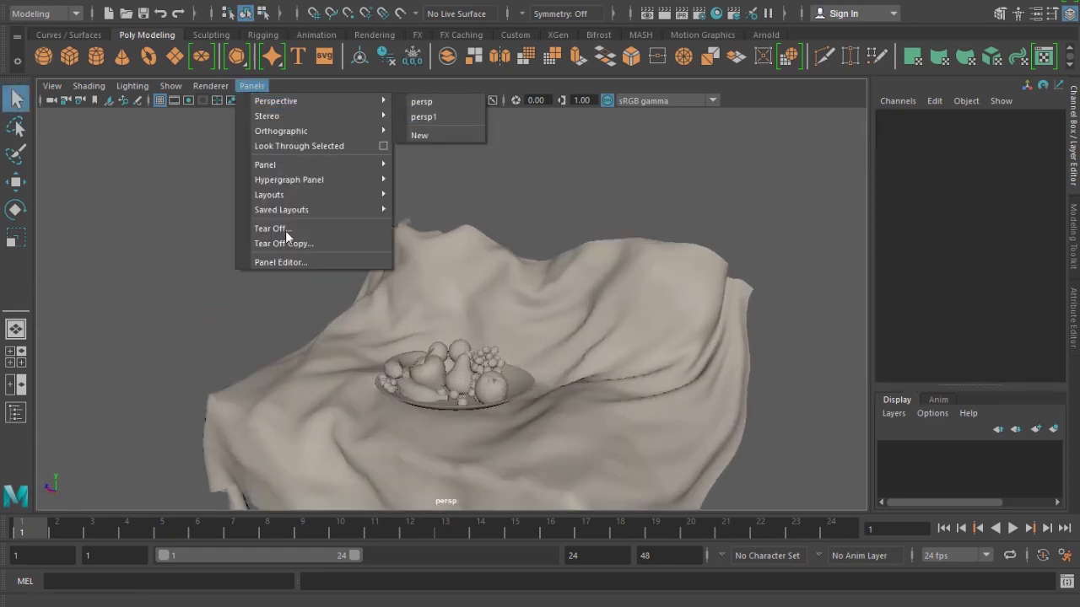
mouse_move(395, 101)
click(440, 115)
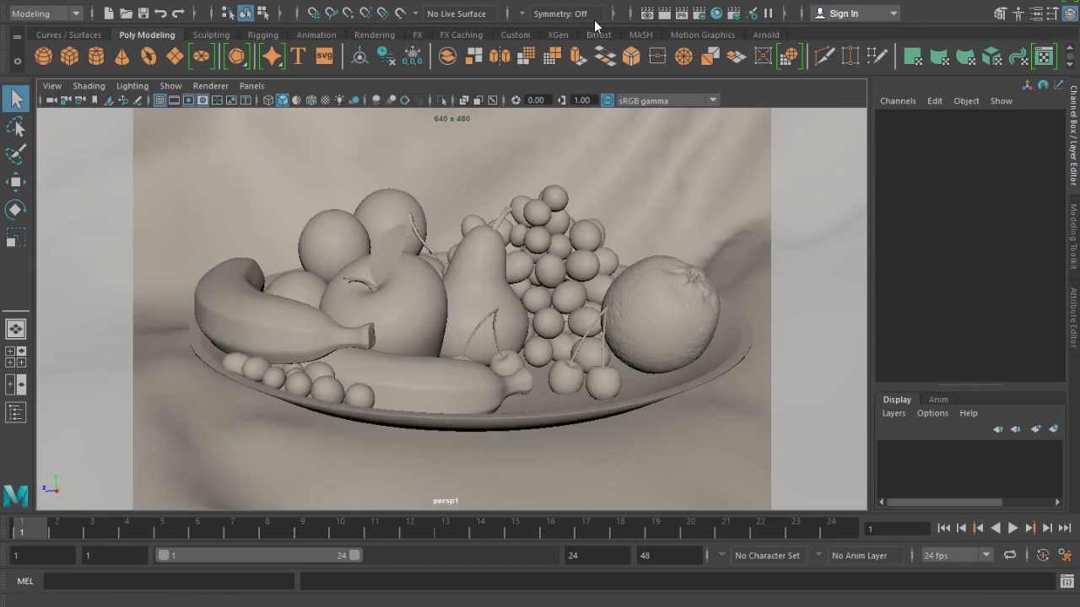
Add an Arnold skydome light to the scene
click(695, 2)
mouse_move(793, 66)
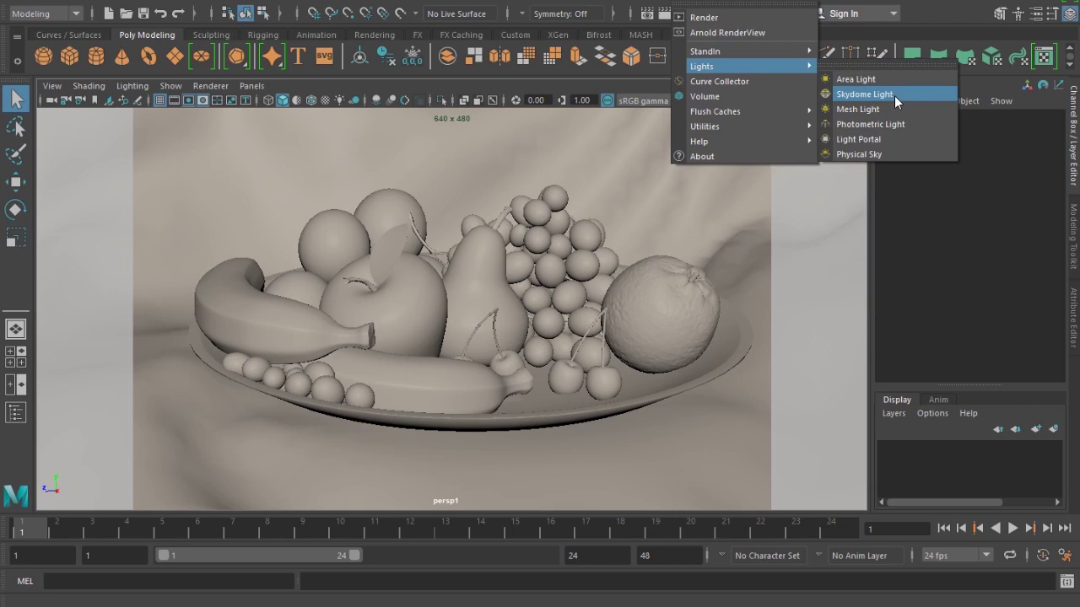
click(894, 96)
Start a live render of the fruit plate in the Arnold RenderView
click(694, 2)
click(701, 31)
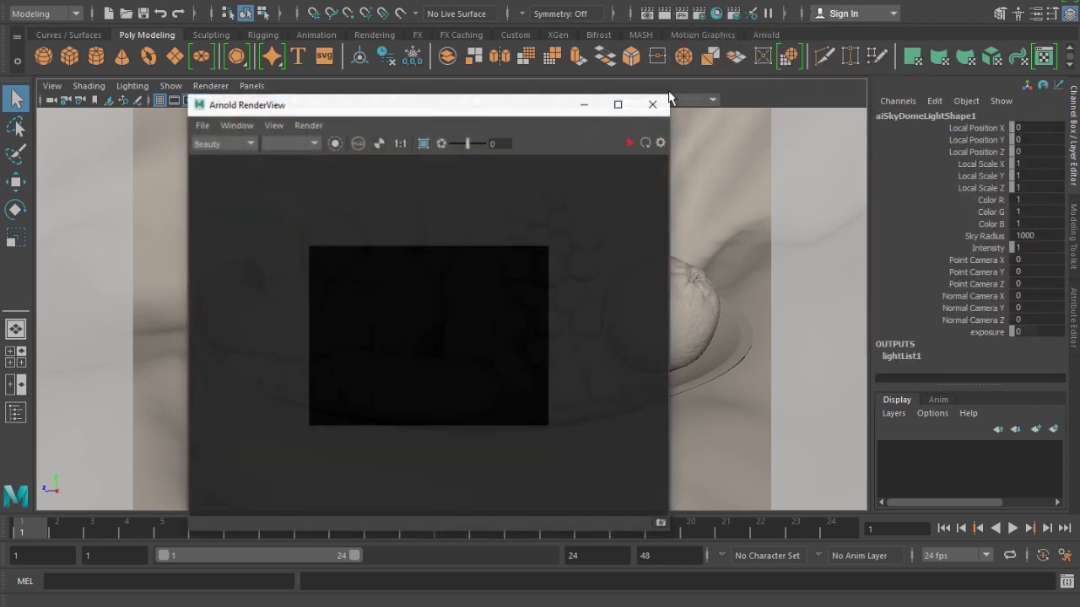
click(628, 143)
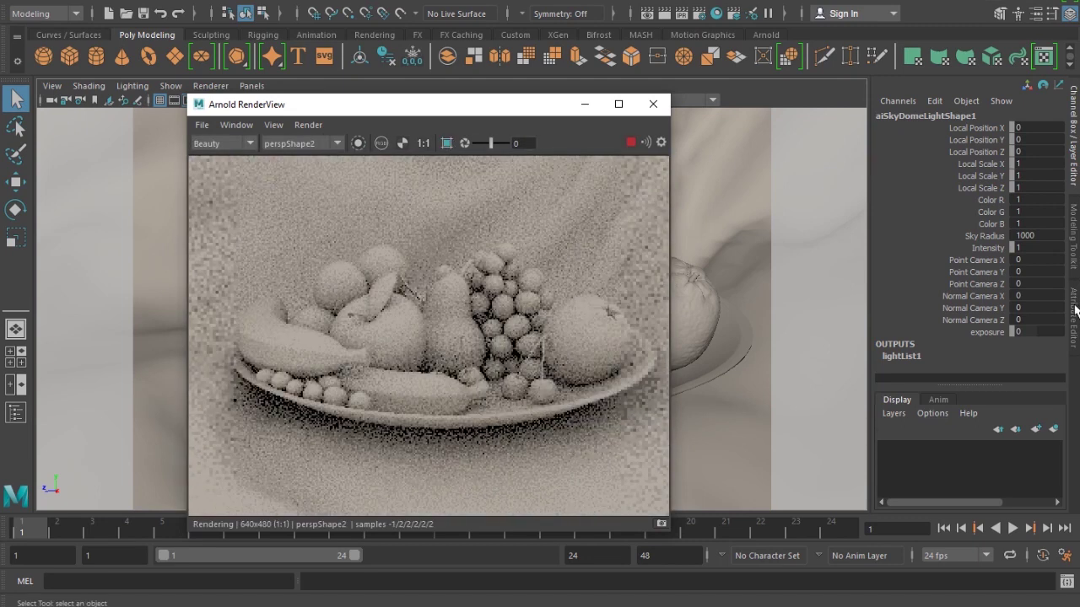
Lower the skydome light's exposure to about -4.5 and stop the live render
click(1075, 312)
drag(945, 391, 910, 393)
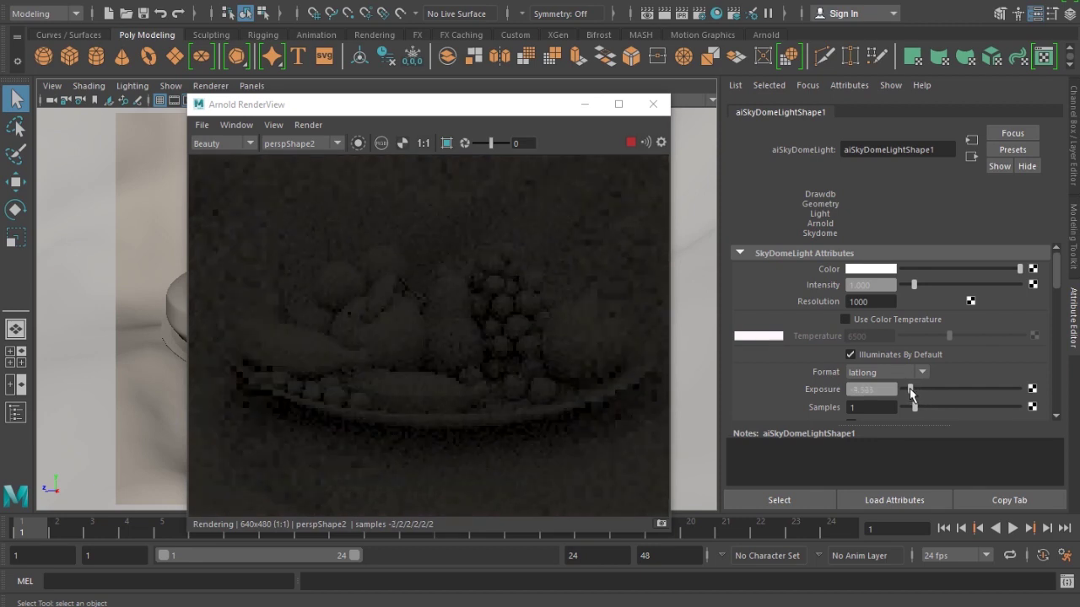
drag(910, 393, 908, 393)
click(631, 143)
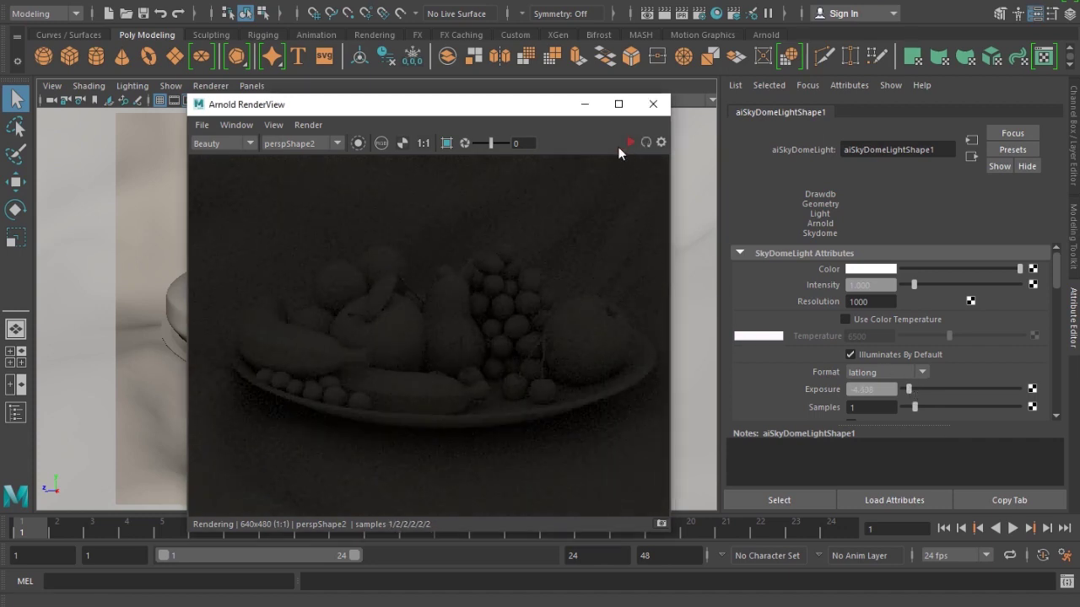
Move the render window aside and add an Arnold area light to the scene
drag(495, 104, 786, 150)
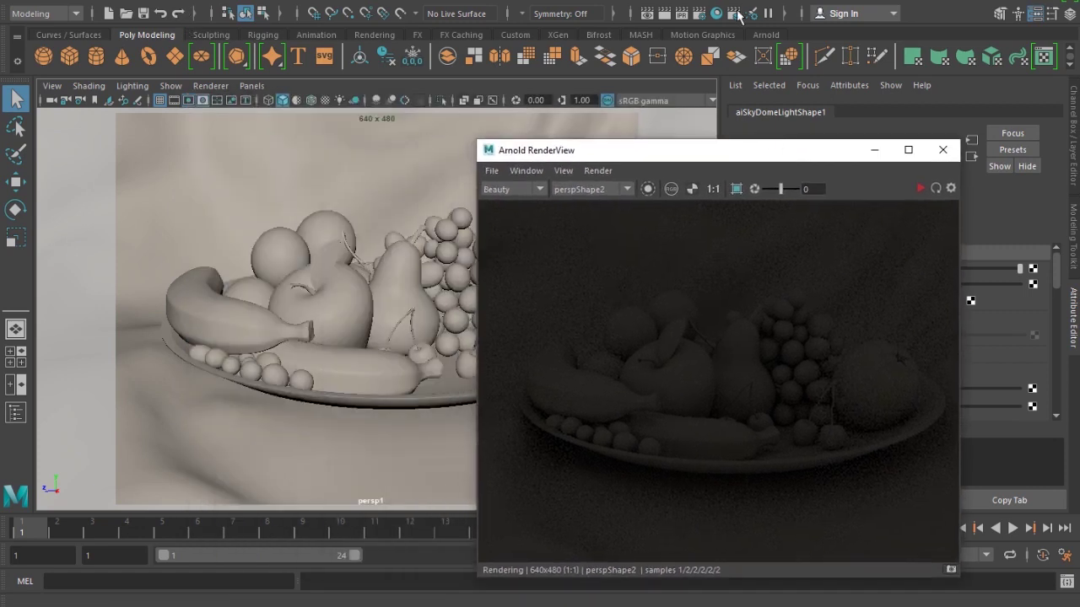
click(696, 2)
mouse_move(754, 64)
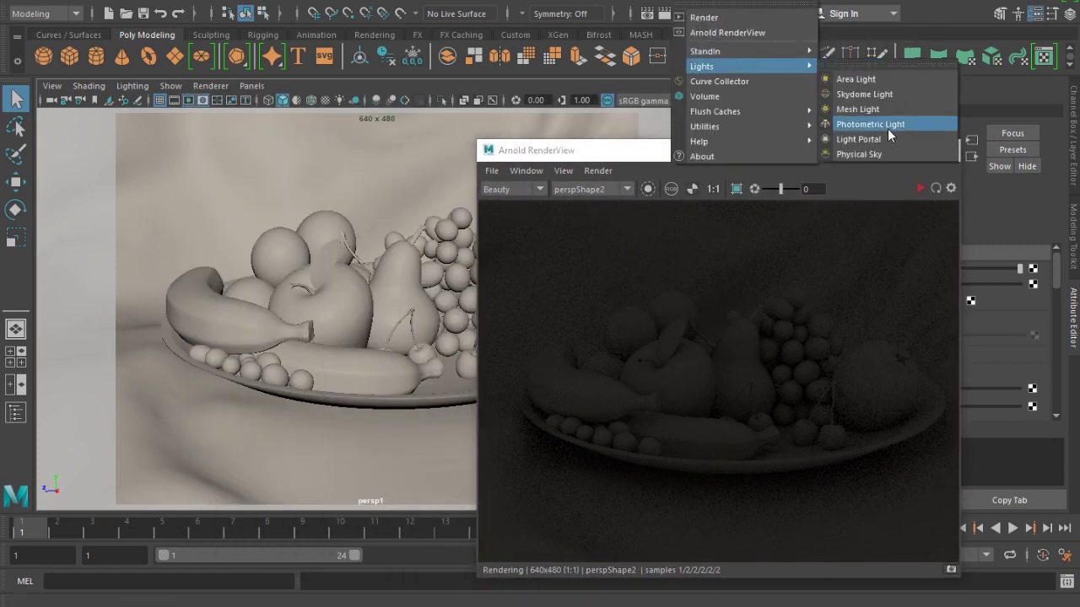
click(881, 79)
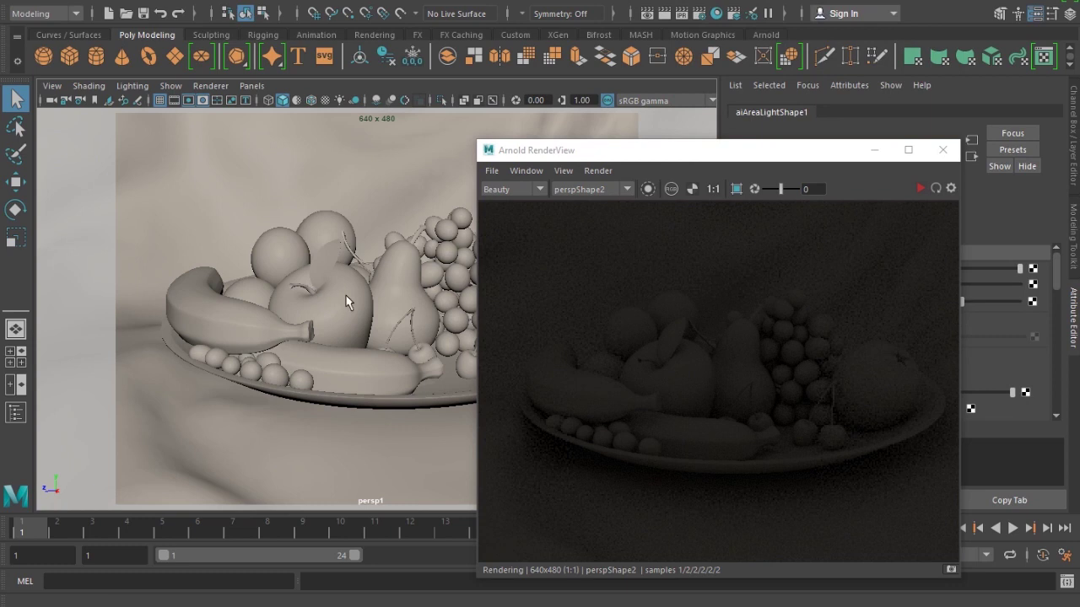
Switch to the persp view and move the area light beside the cloth, to about X 12.4, Y 7.9, Z 23.7
click(252, 86)
mouse_move(328, 96)
click(424, 116)
scroll(354, 278, down, 4)
alt+drag(344, 274, 255, 269)
key(w)
drag(268, 305, 241, 318)
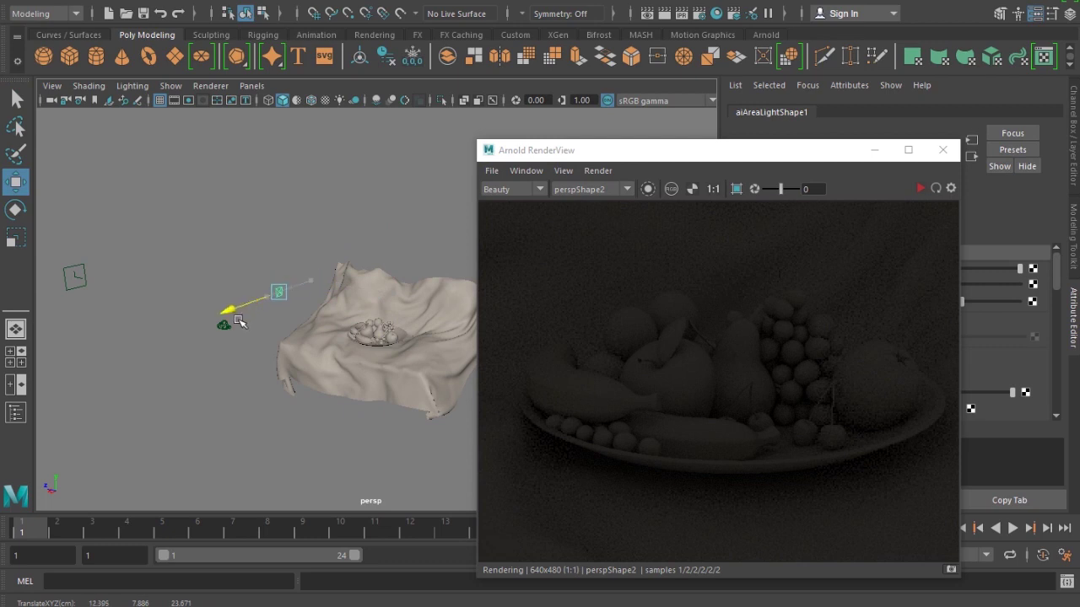
scroll(328, 381, up, 5)
alt+drag(329, 381, 314, 323)
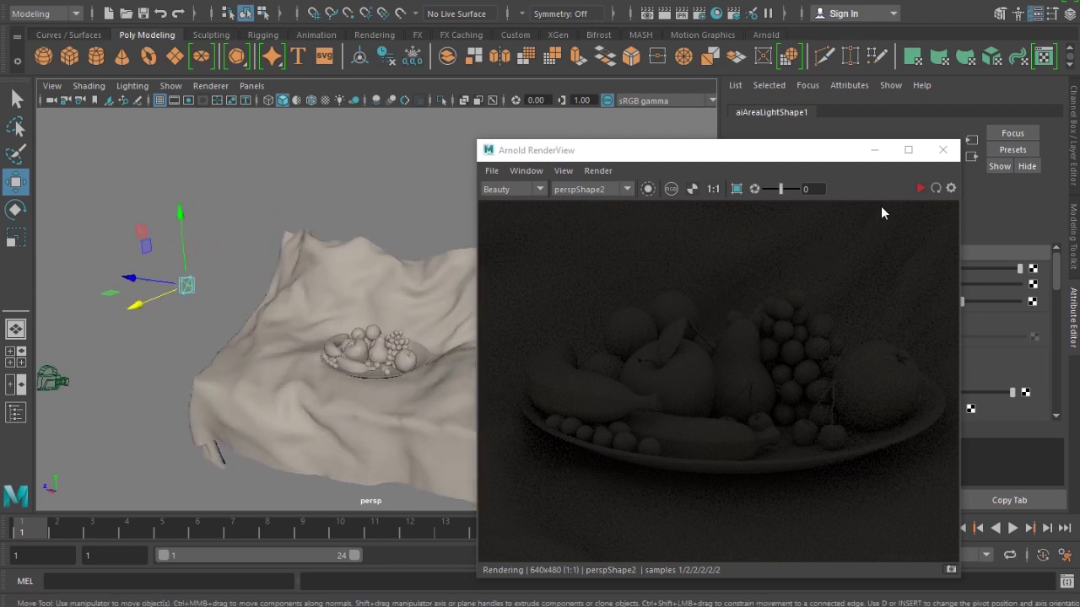
Restart the live render and set the area light's spread to 0.1 and its exposure to 5
drag(790, 150, 585, 132)
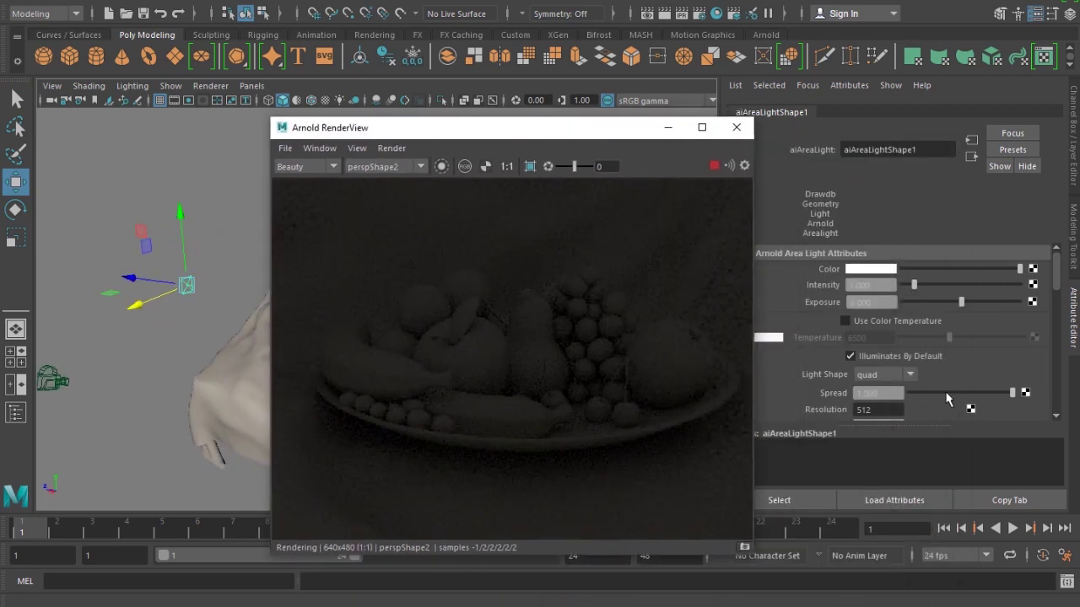
drag(954, 391, 923, 393)
text(0.1)
key(Return)
drag(961, 308, 1050, 309)
Scale up the area light beside the cloth and tilt it to about -15°, 16°, 0°
alt+drag(200, 320, 136, 318)
key(r)
drag(140, 280, 194, 282)
key(w)
key(e)
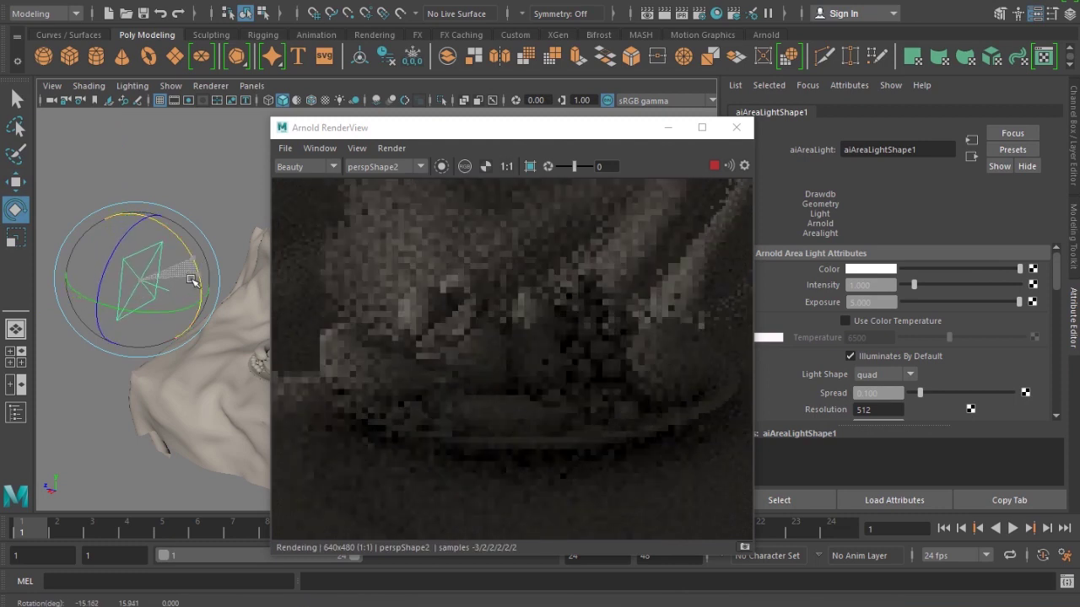
Move the area light farther out and higher, to about X 19.0, Y 10.6, Z 27.4
key(w)
drag(84, 309, 46, 323)
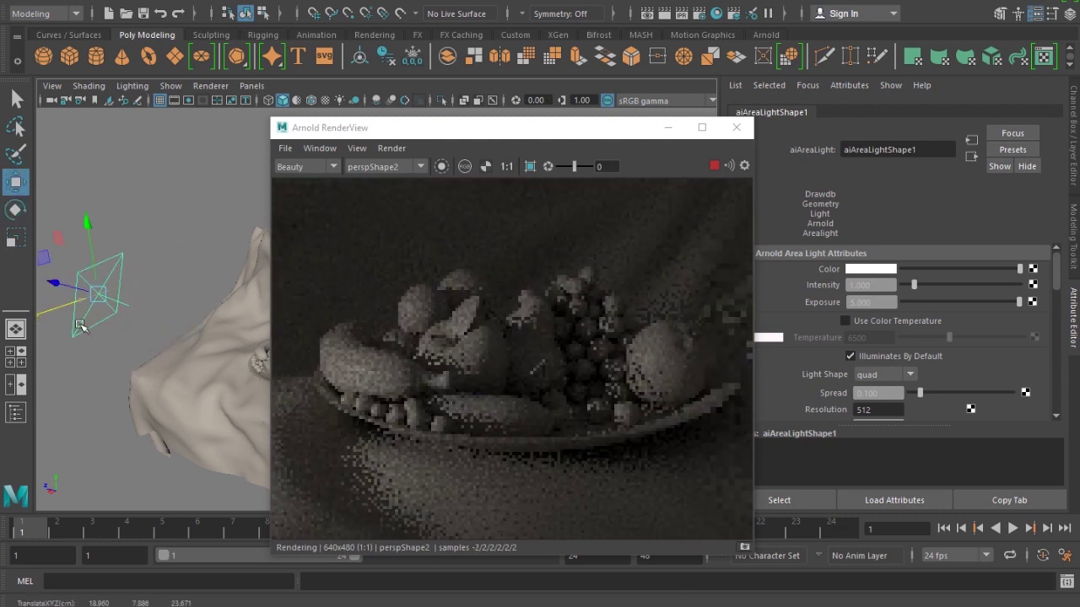
scroll(96, 330, down, 2)
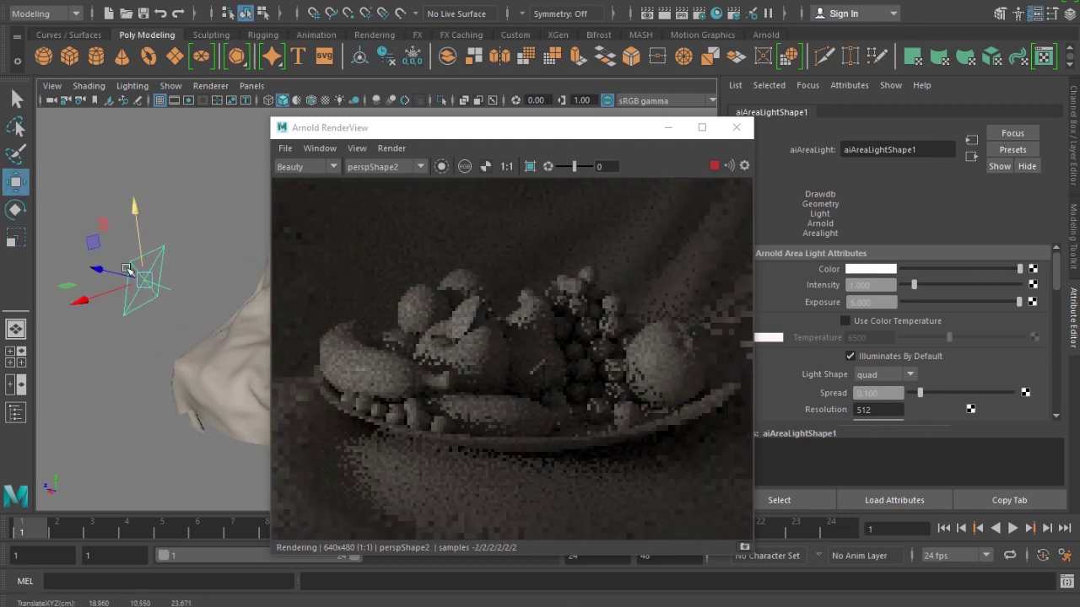
drag(137, 227, 89, 267)
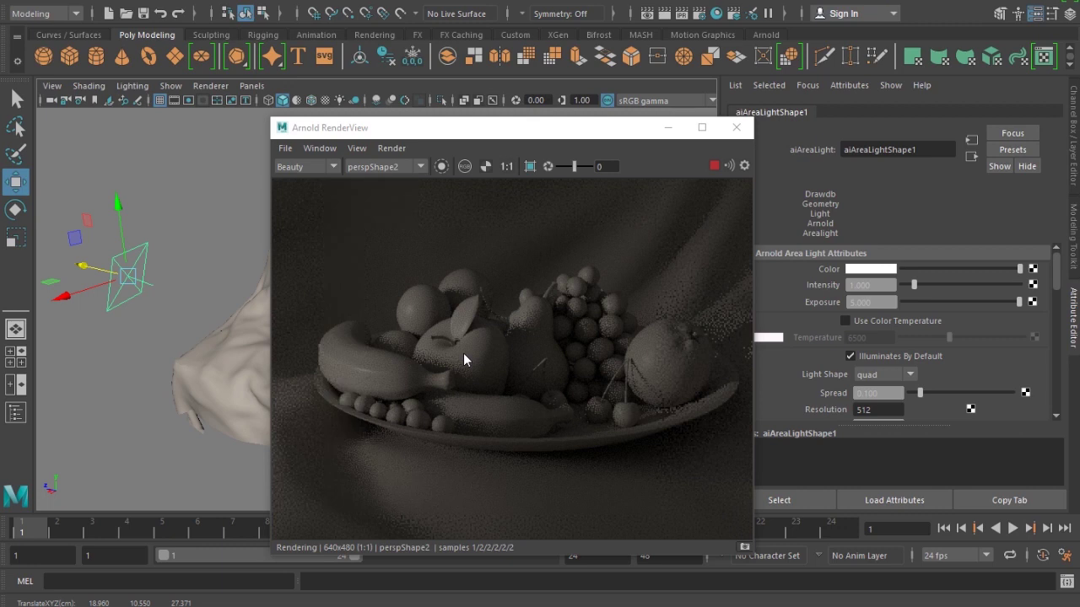
Set the first area light's exposure to 5.5
click(872, 302)
text(5.5)
key(Return)
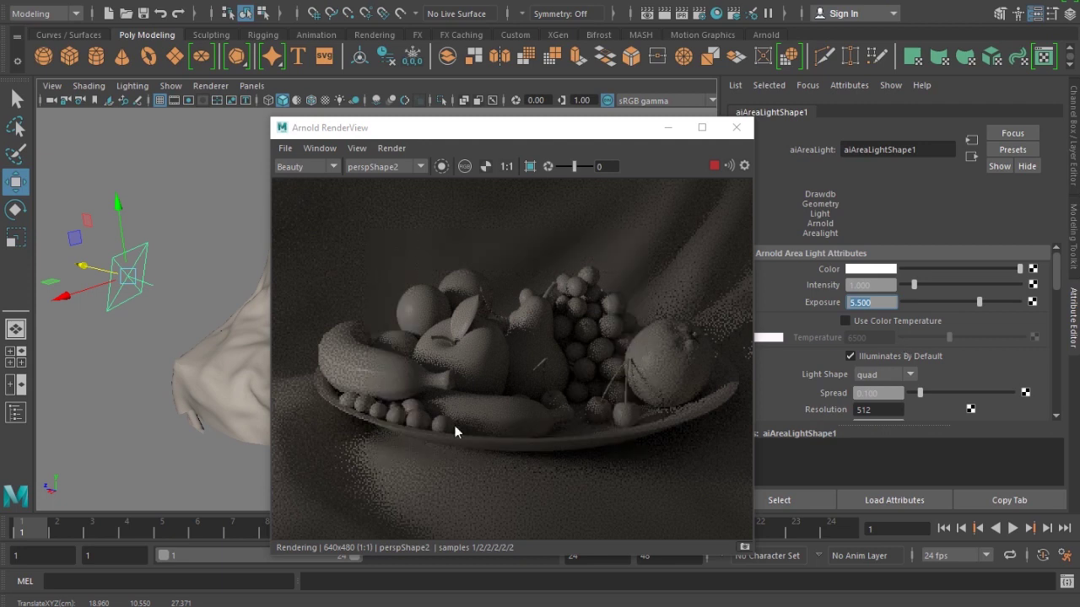
Show the Outliner, select the skydome light and set its exposure to -4
click(215, 5)
click(245, 152)
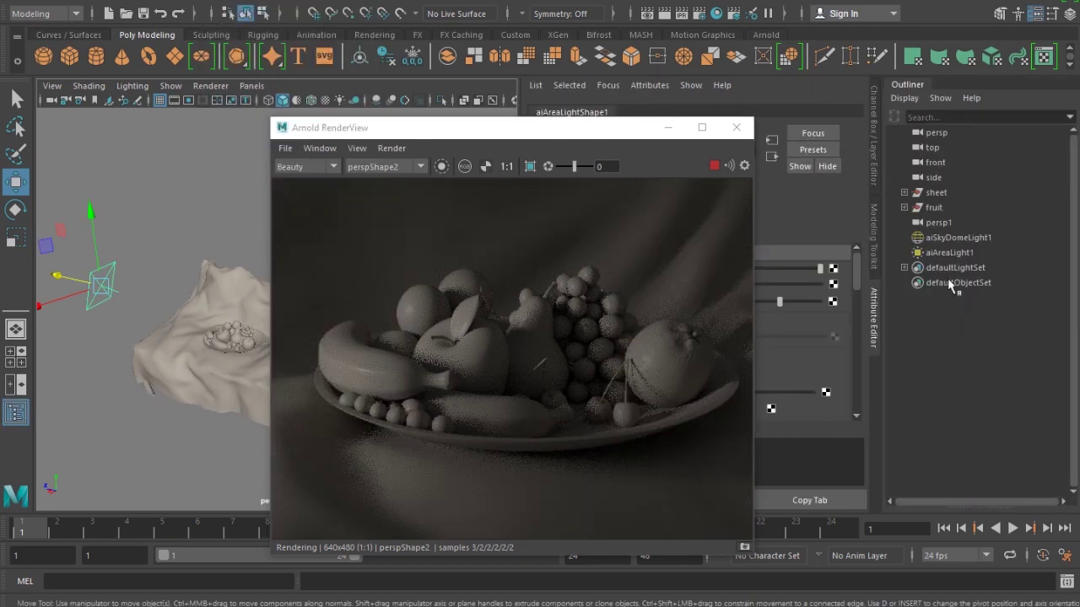
click(958, 238)
drag(582, 133, 401, 153)
click(675, 390)
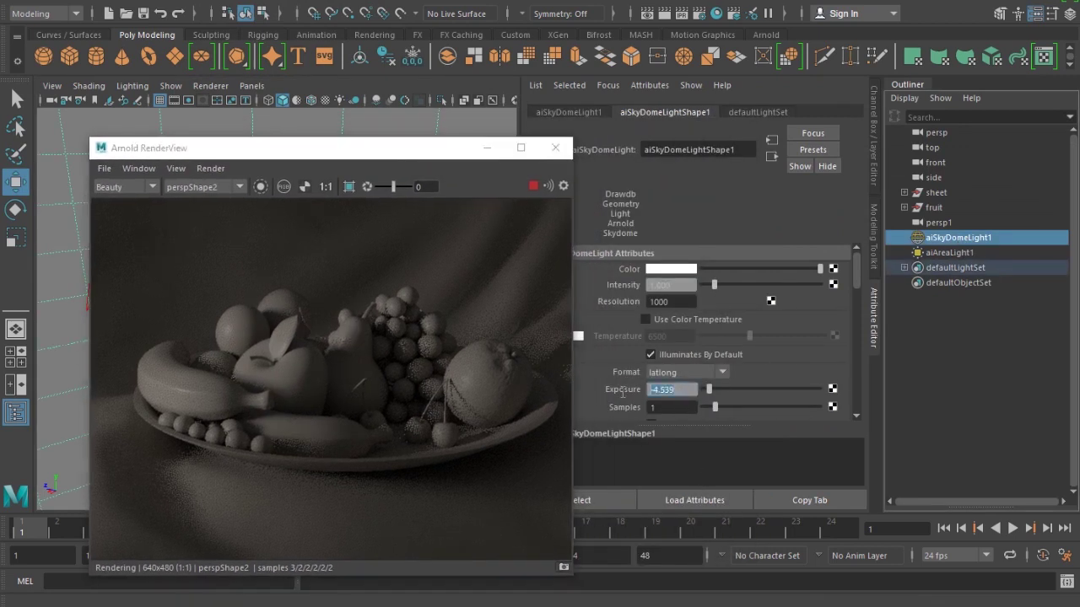
text(-4)
key(Return)
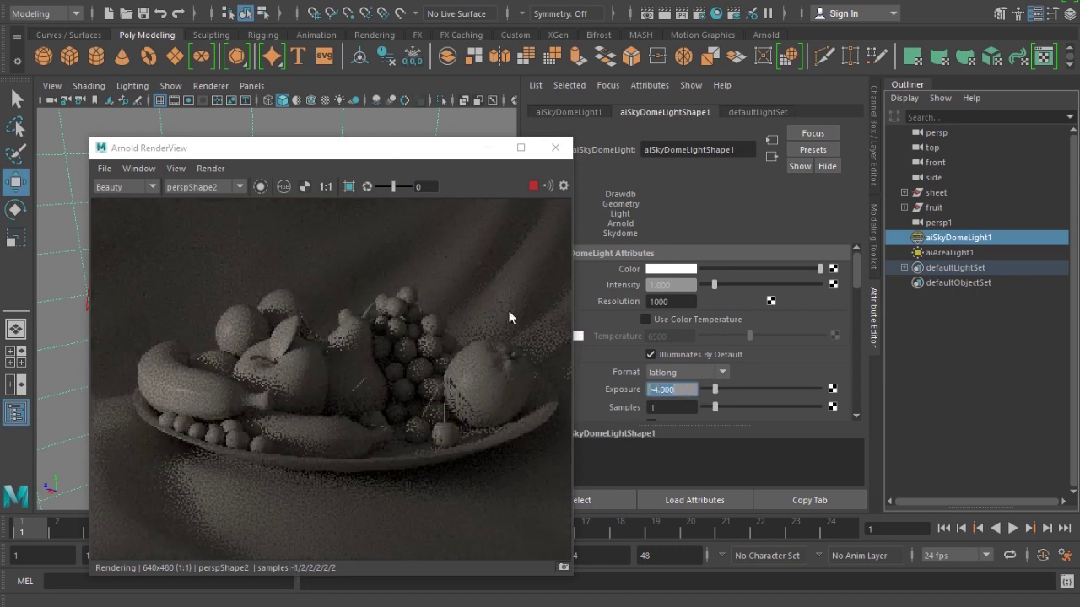
Add a second Arnold area light, move it to the opposite side of the cloth and rotate it -150° about Y
drag(404, 147, 711, 122)
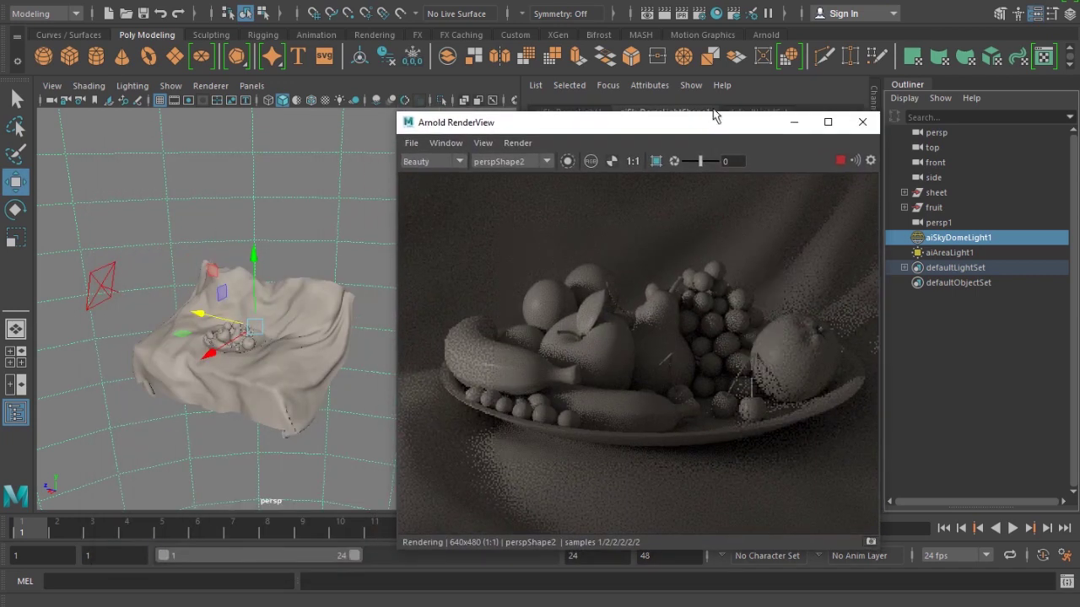
click(689, 1)
mouse_move(751, 71)
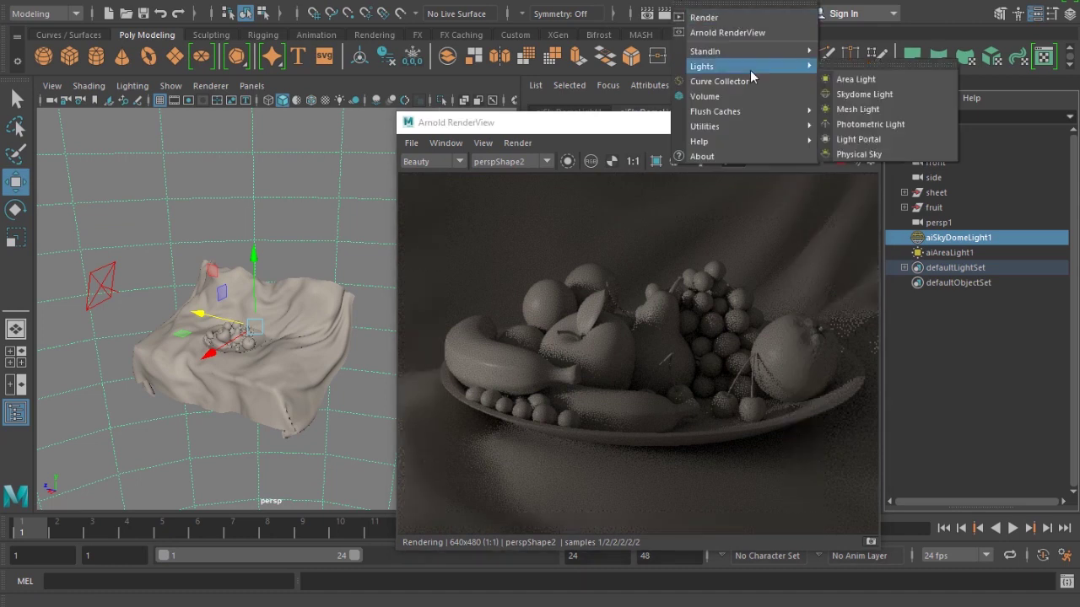
click(905, 80)
drag(226, 321, 346, 314)
key(e)
drag(341, 357, 208, 378)
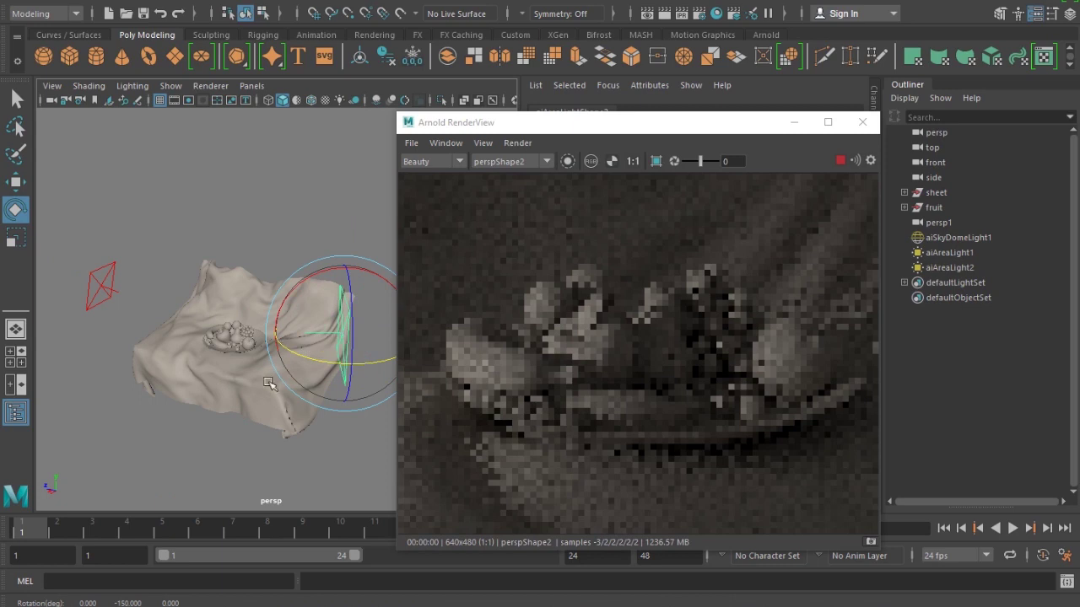
Raise the second area light above and behind the cloth and aim it at the fruit, rotated to about -0.7°, -134°, -17°
alt+drag(296, 380, 476, 378)
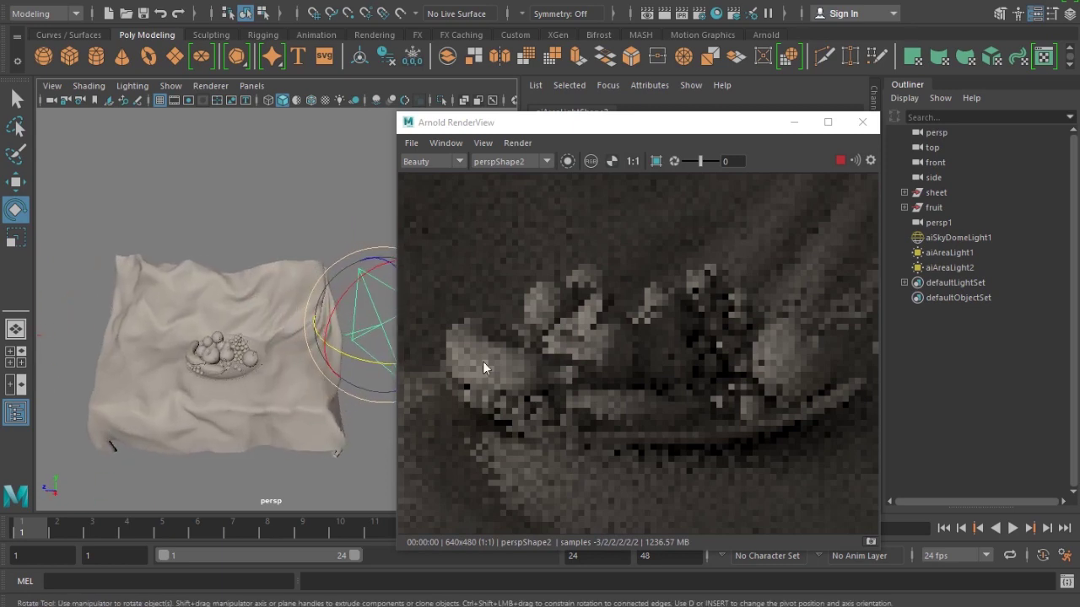
key(w)
alt+drag(345, 359, 317, 285)
key(e)
key(w)
drag(261, 227, 258, 171)
drag(320, 223, 200, 161)
key(e)
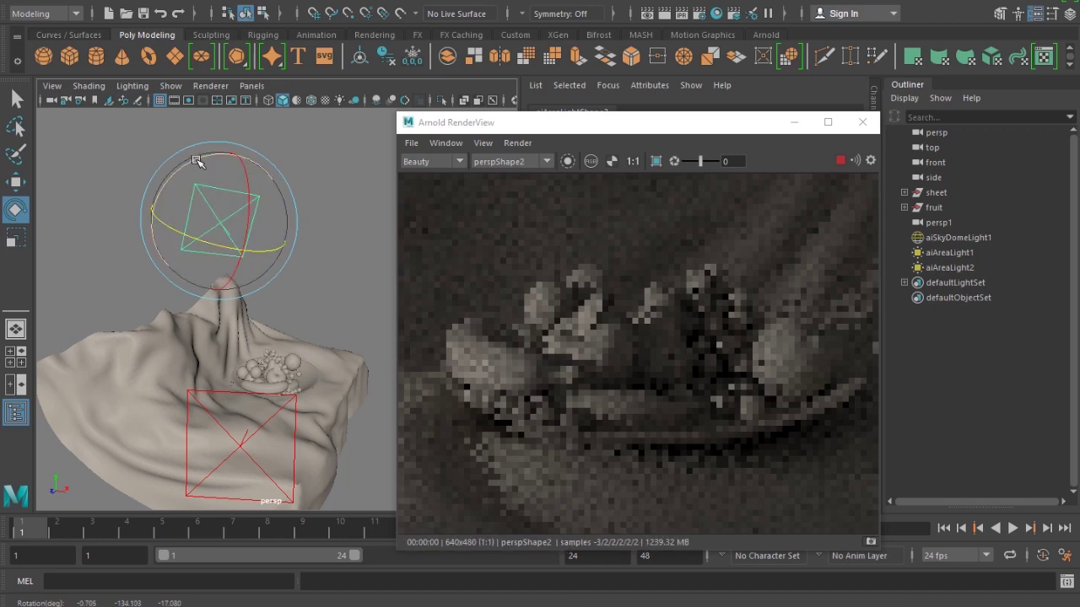
Show the second area light's attributes and raise its exposure to 10
key(ctrl+a)
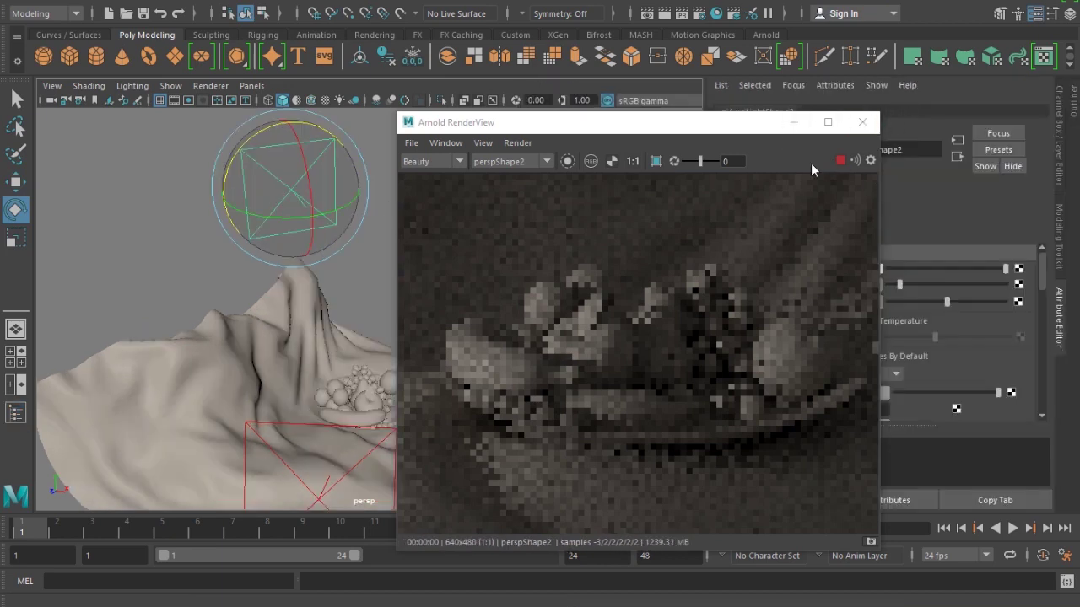
drag(727, 127, 603, 126)
drag(947, 306, 1005, 304)
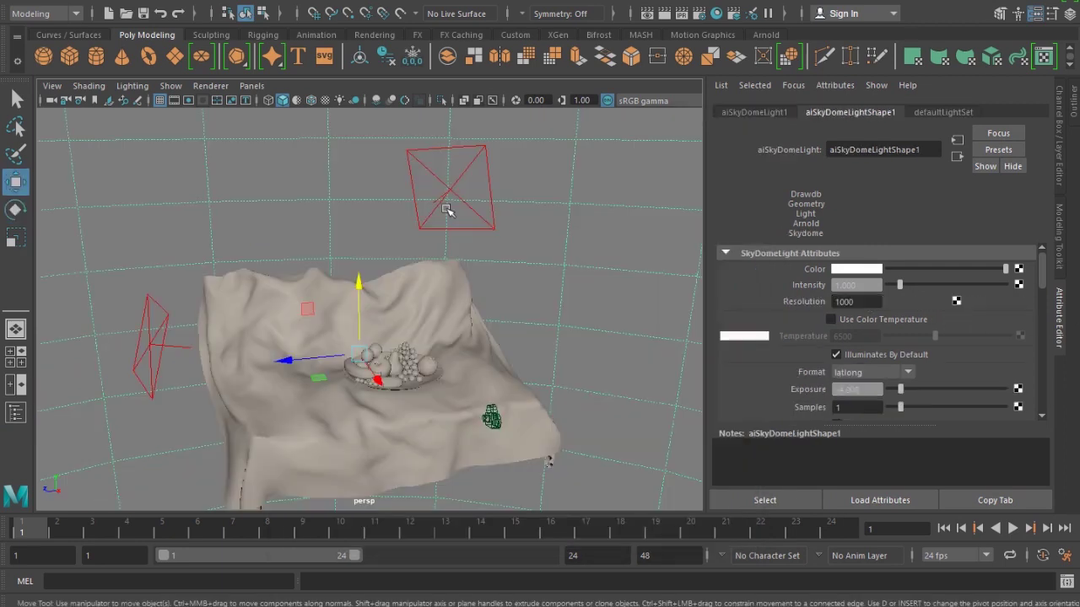
Reselect the second area light and reopen the Arnold RenderView, placed clear of the light's attributes
click(451, 193)
click(700, 3)
click(712, 20)
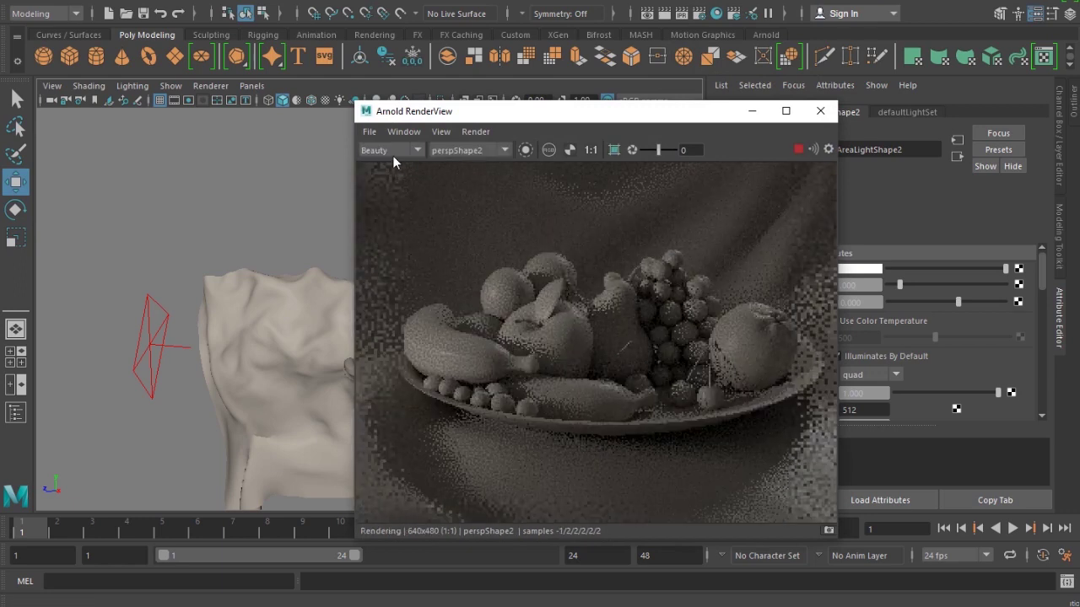
drag(700, 106, 606, 114)
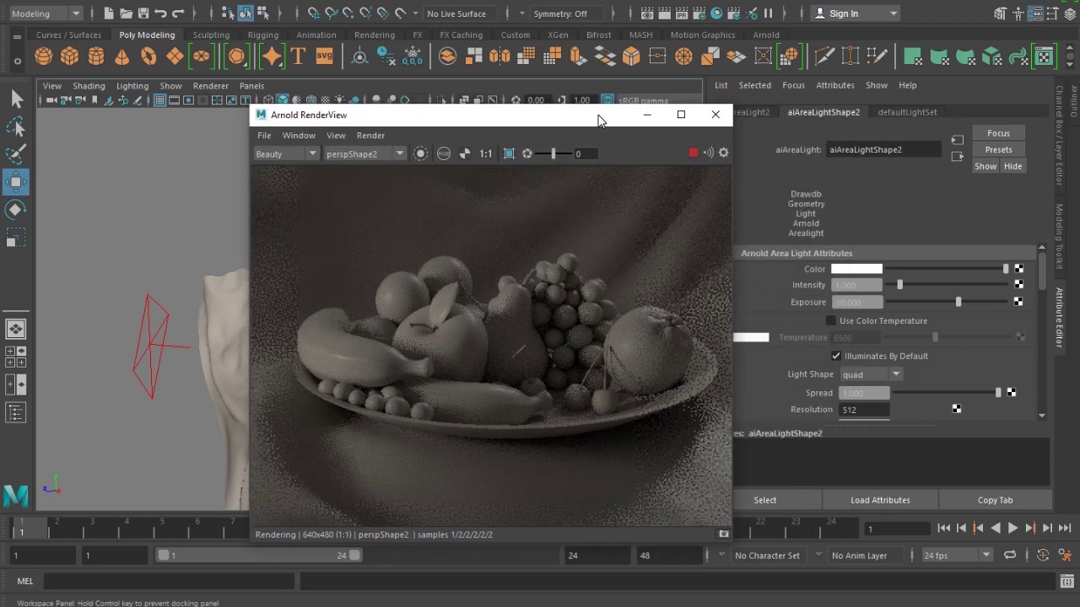
Lower the second area light's specular visibility to about 0.36
scroll(920, 362, down, 3)
scroll(919, 363, down, 4)
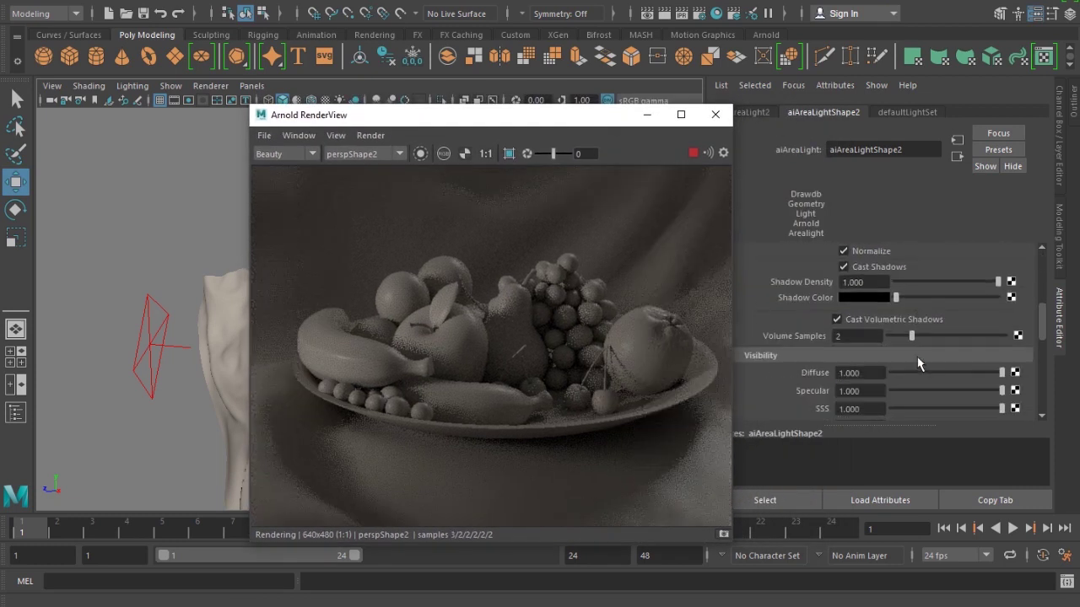
drag(967, 300, 929, 300)
scroll(936, 339, up, 2)
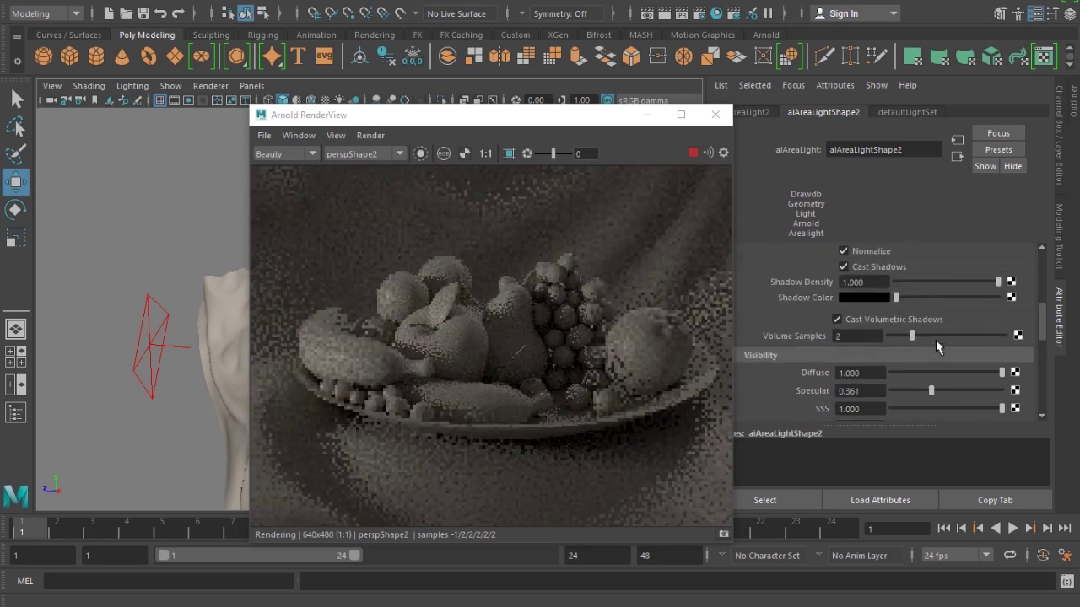
scroll(935, 340, up, 4)
scroll(935, 339, up, 1)
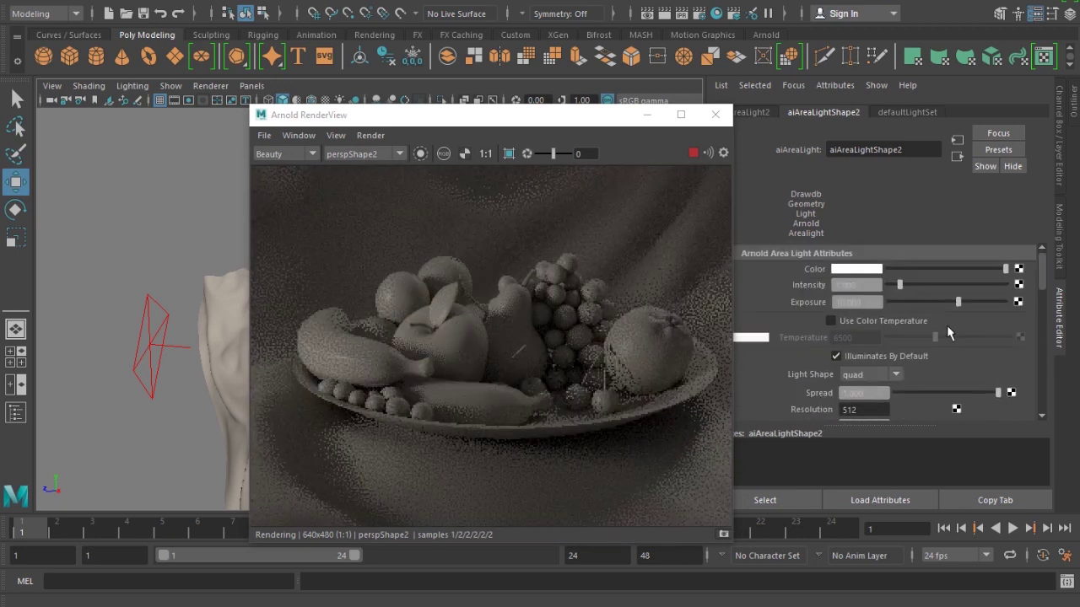
Set the second area light's exposure to 11, then stop the live render and close the render window
drag(959, 301, 962, 304)
drag(872, 304, 762, 304)
text(11)
key(Return)
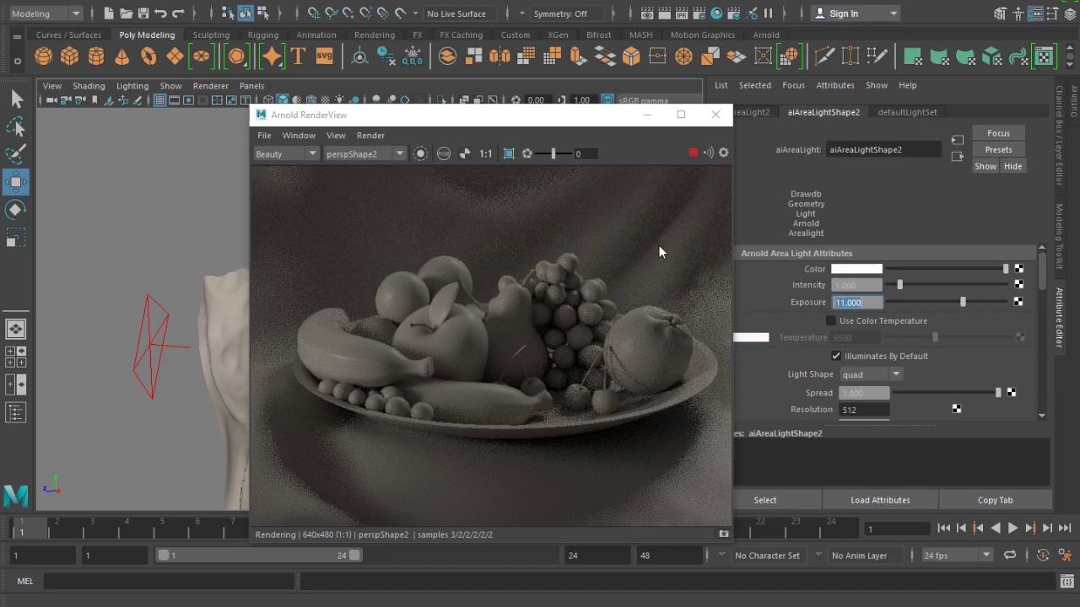
click(692, 153)
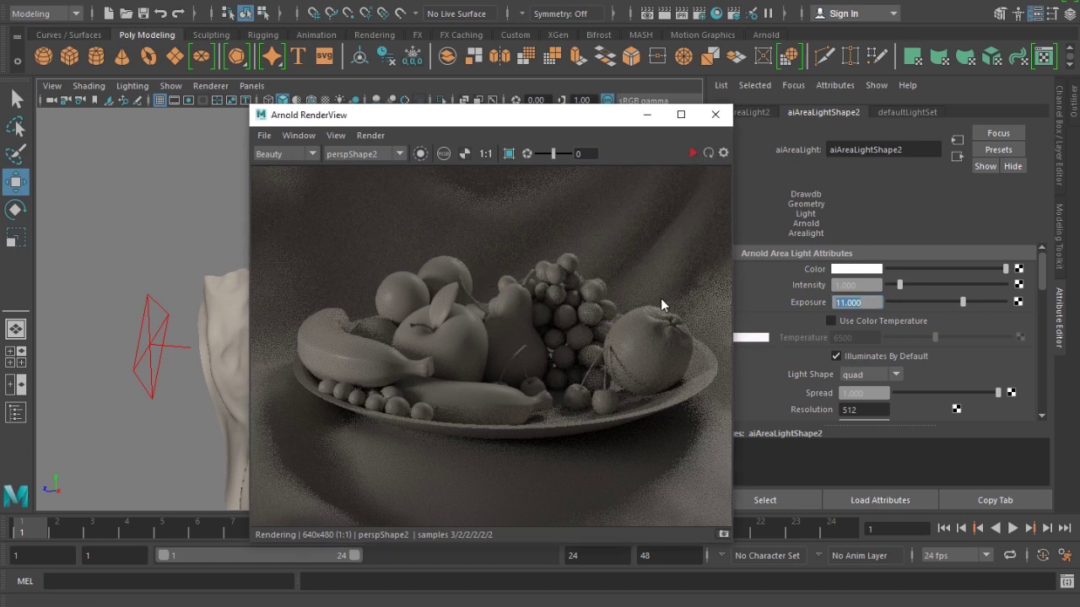
click(715, 114)
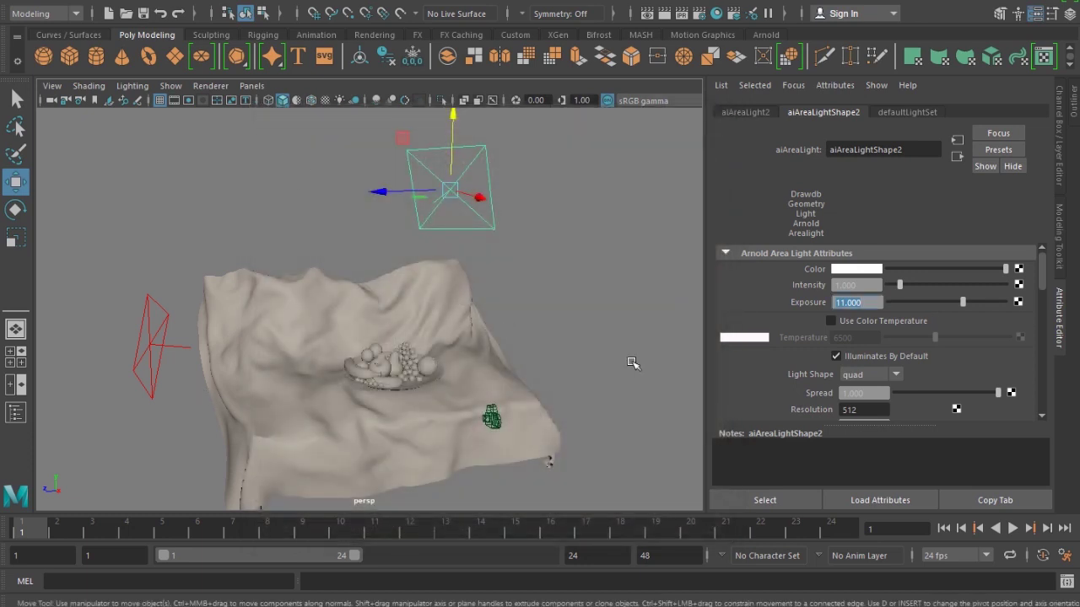
Bring back the Outliner and rename the skydome light amb_fill
click(135, 319)
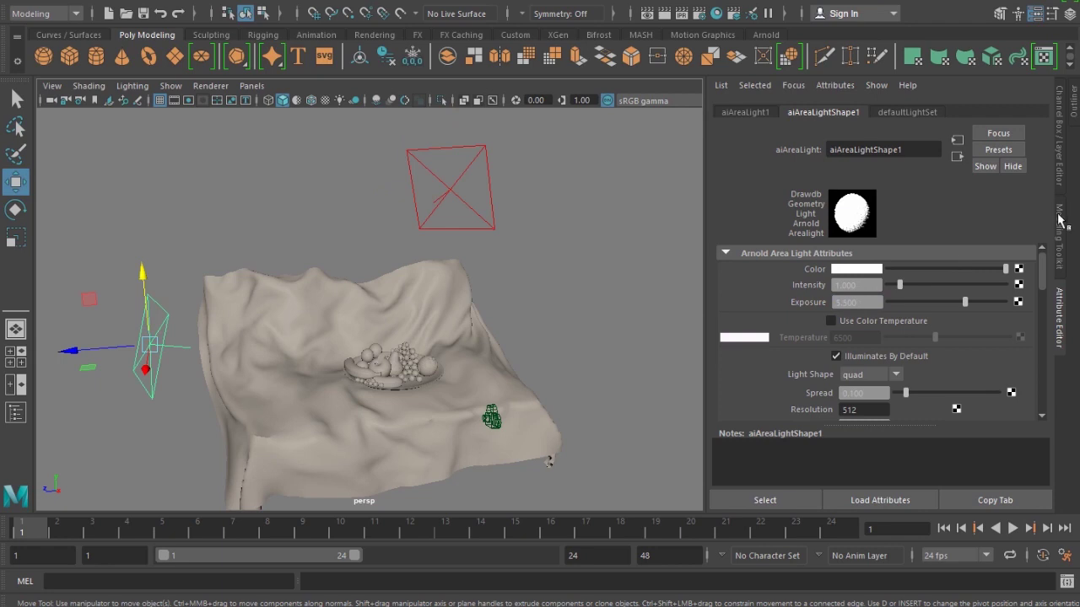
click(1066, 314)
click(1073, 379)
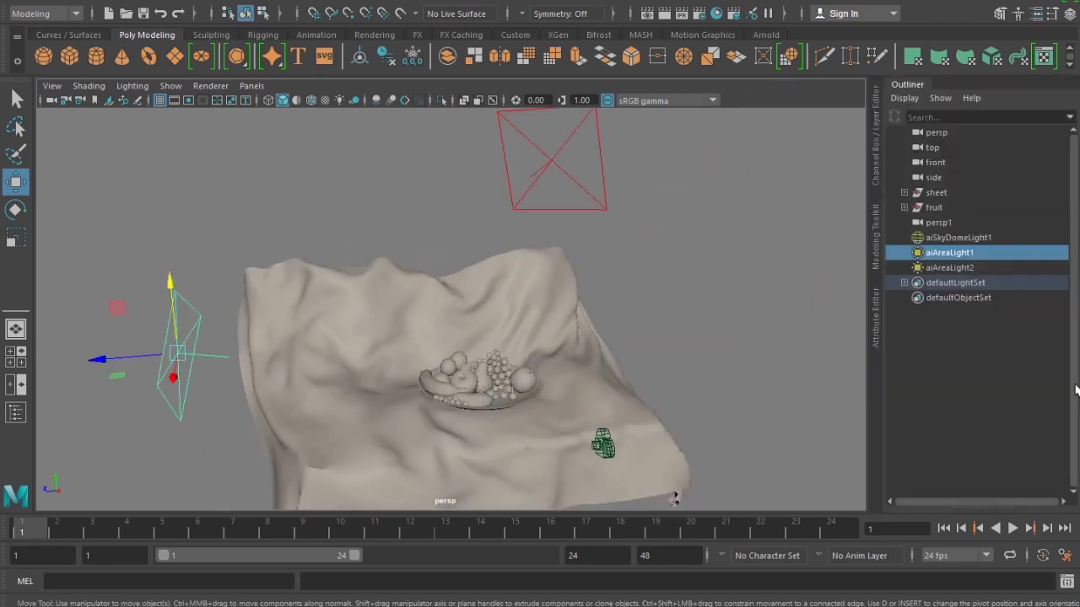
click(969, 240)
double_click(972, 240)
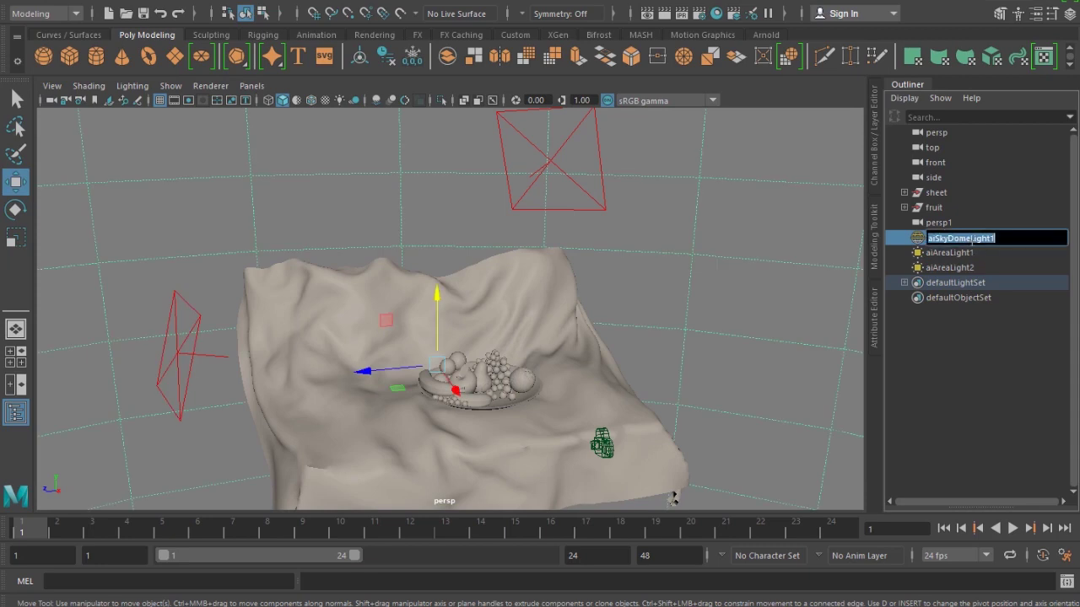
text(amb)
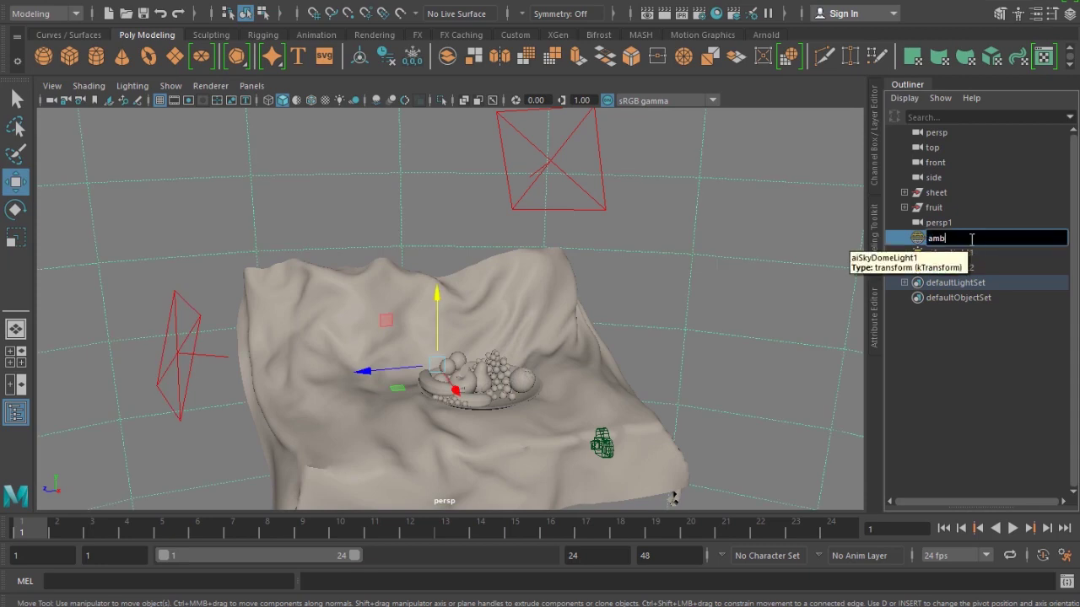
text(_fill)
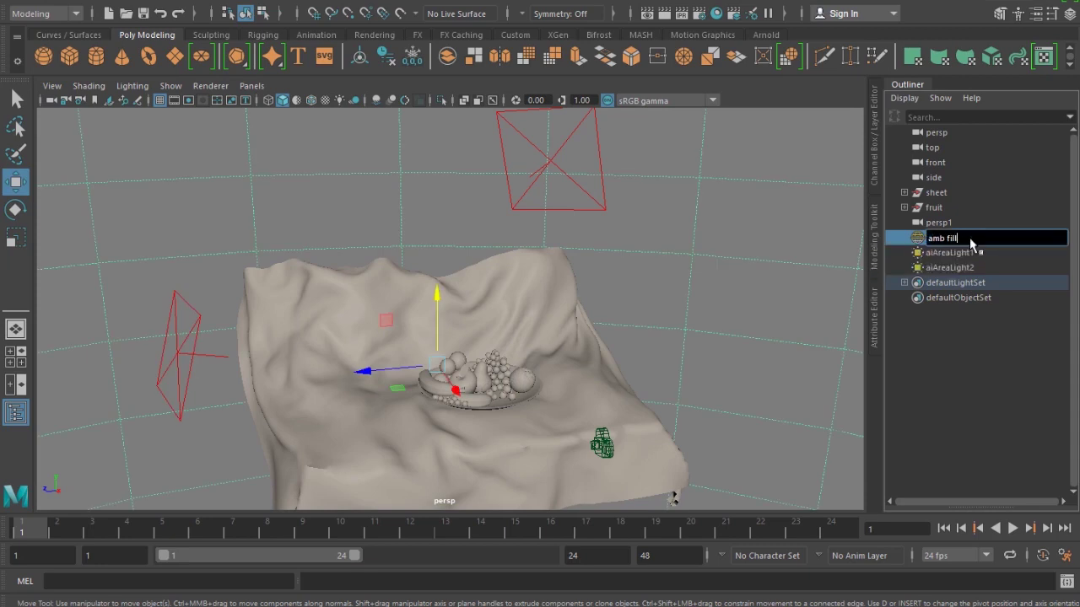
key(Return)
Rename the first area light key_light and the second area light rim_light
click(968, 257)
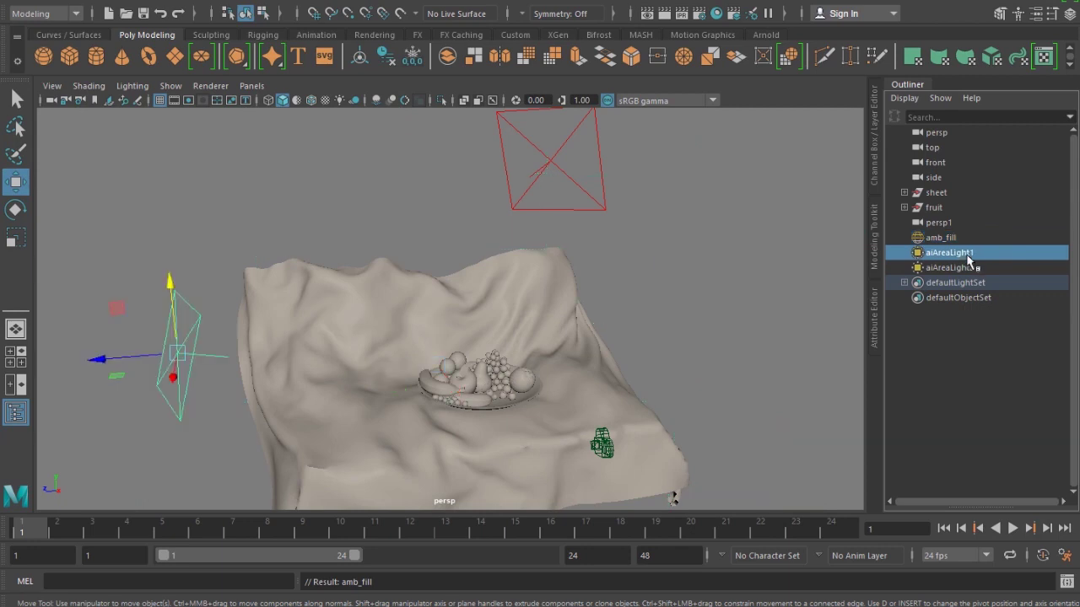
double_click(968, 255)
text(key light)
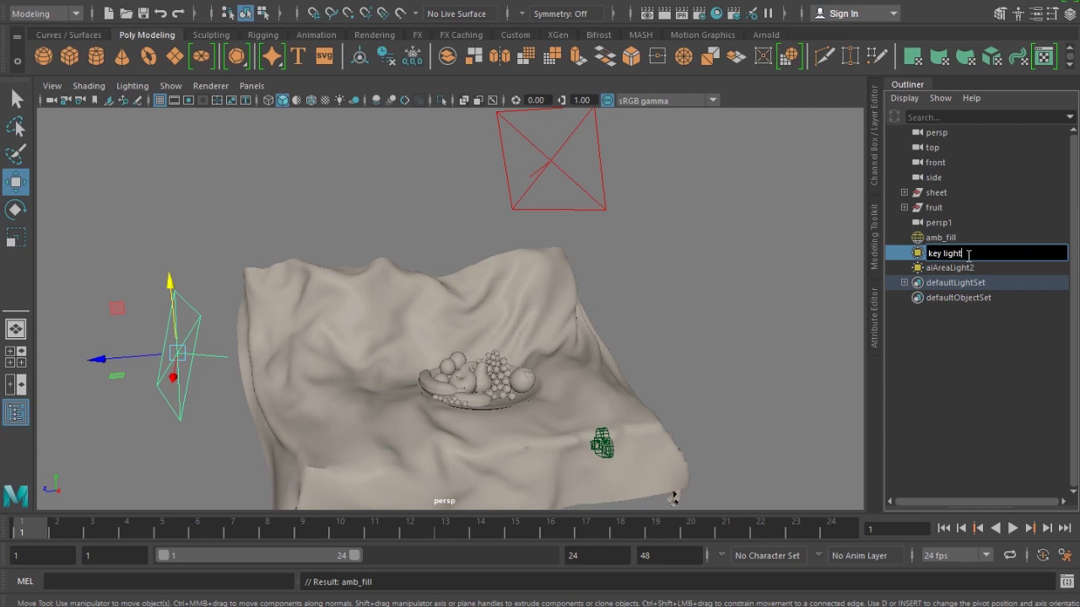
key(Return)
double_click(969, 267)
text(r)
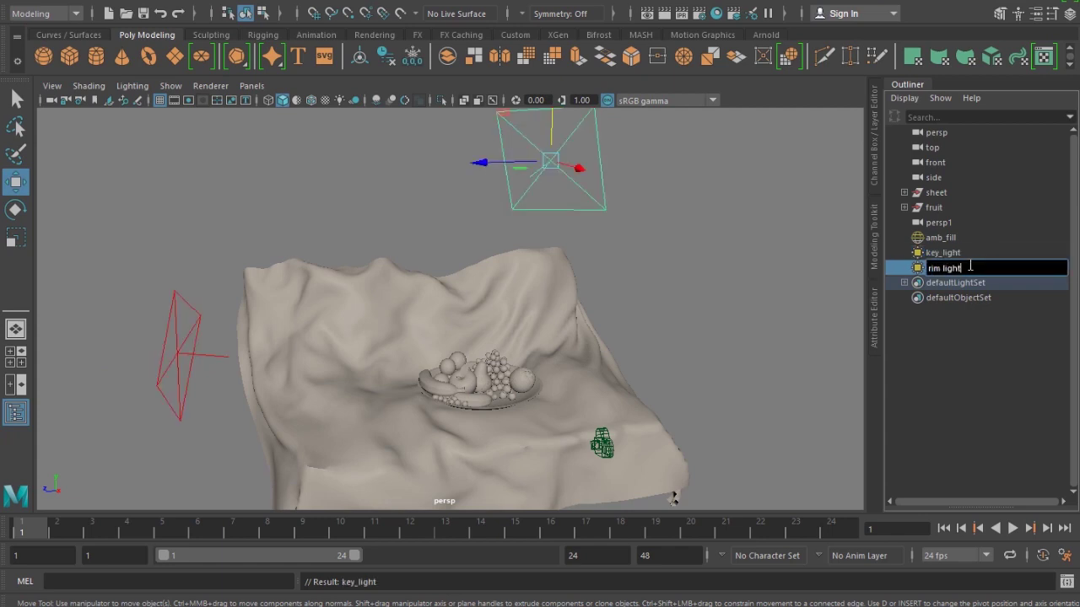
text(im light)
key(Return)
Switch the viewport to look through the persp1 camera
mouse_move(624, 310)
alt+mouse_down()
mouse_move(572, 313)
mouse_move(621, 298)
alt+mouse_up()
click(263, 85)
mouse_move(267, 100)
click(419, 117)
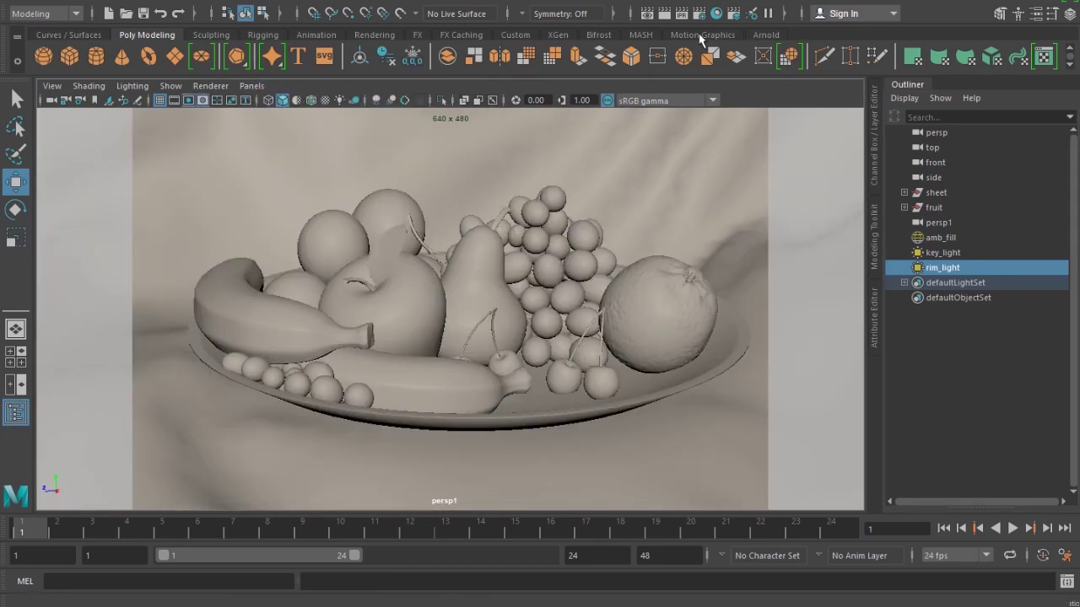
Open the render settings and set the scene to render using Arnold Renderer
click(698, 13)
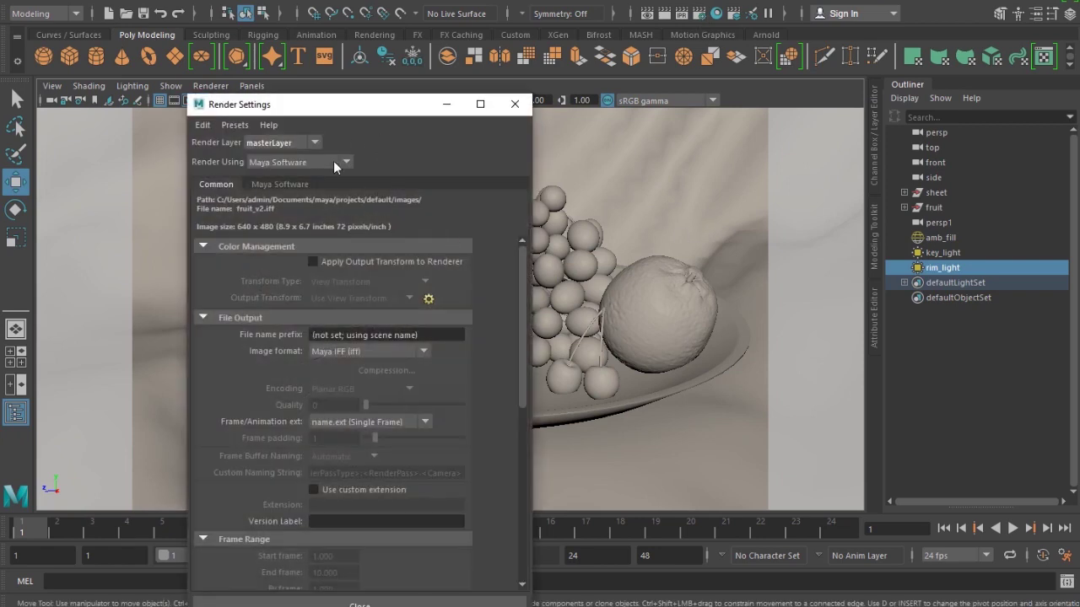
click(334, 165)
click(312, 223)
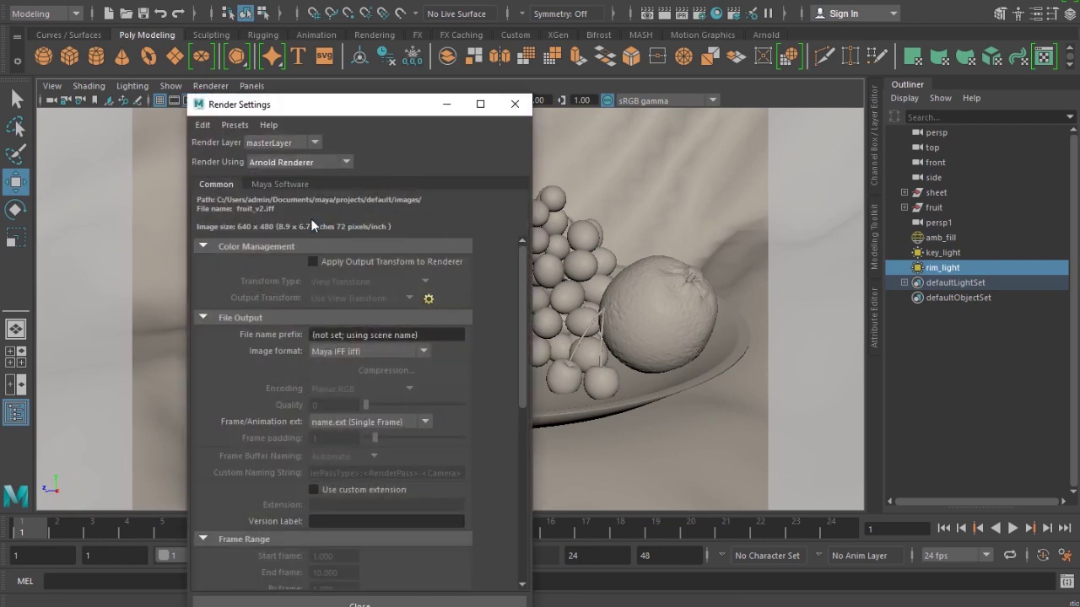
drag(369, 104, 585, 117)
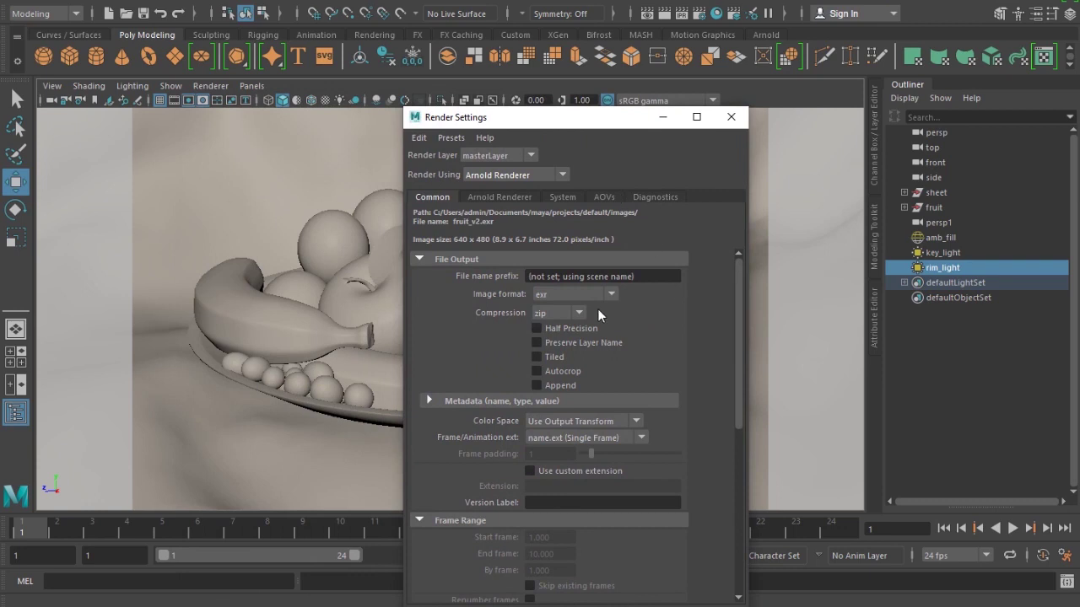
Activate the built-in diffuse, direct and indirect AOVs in the render settings and close the window
click(600, 198)
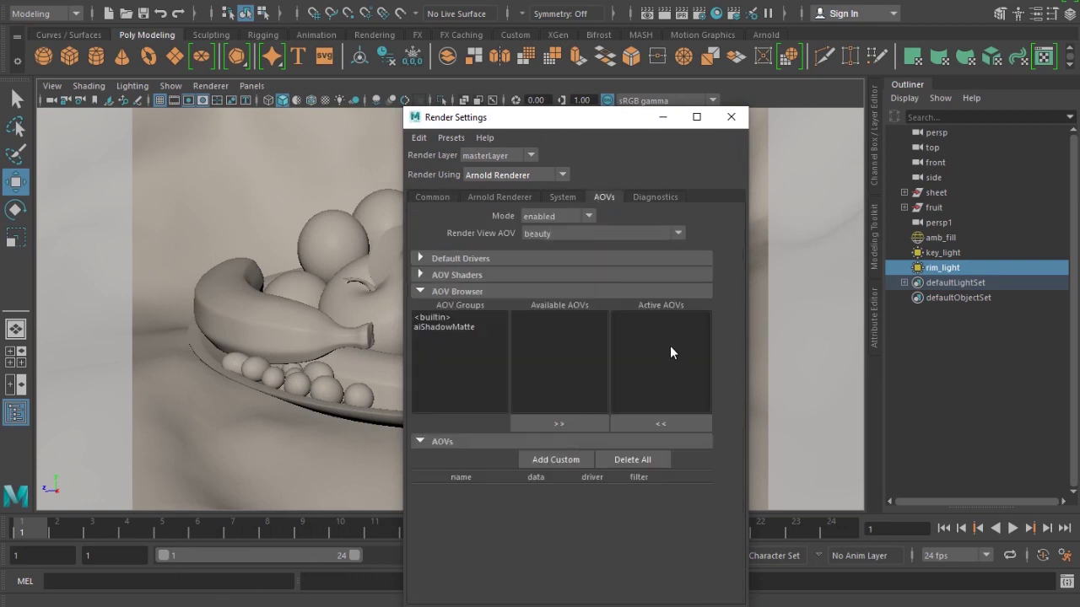
drag(593, 115, 610, 90)
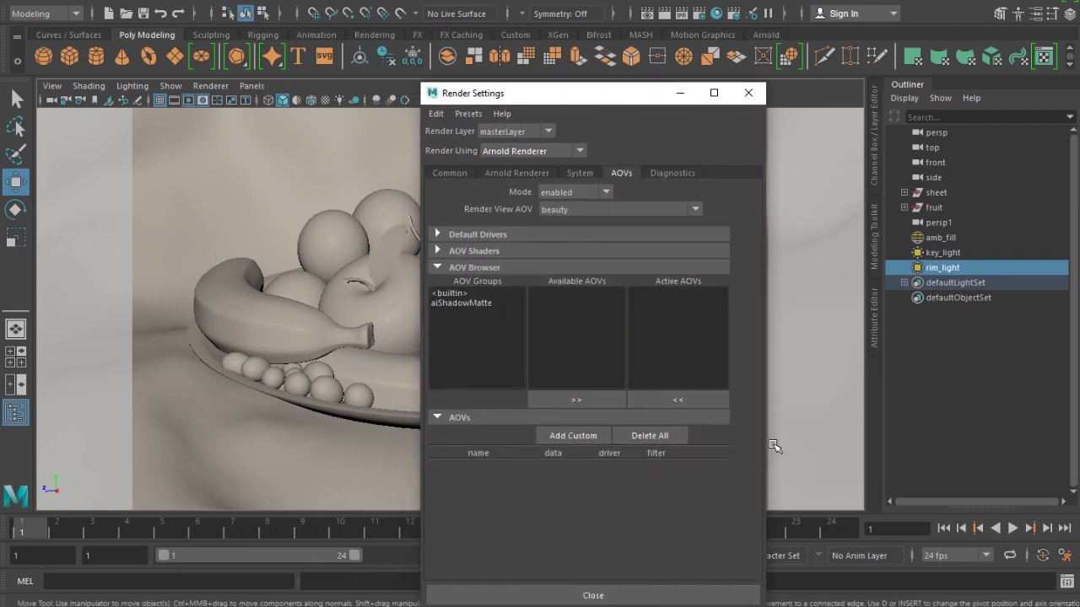
click(463, 297)
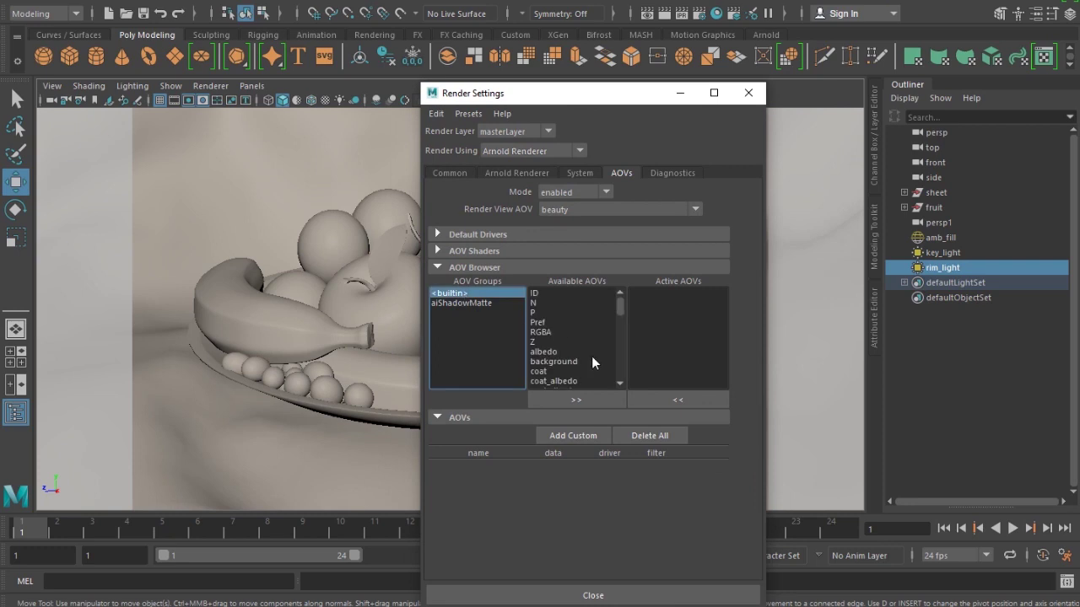
scroll(591, 356, down, 2)
click(544, 362)
scroll(588, 366, down, 1)
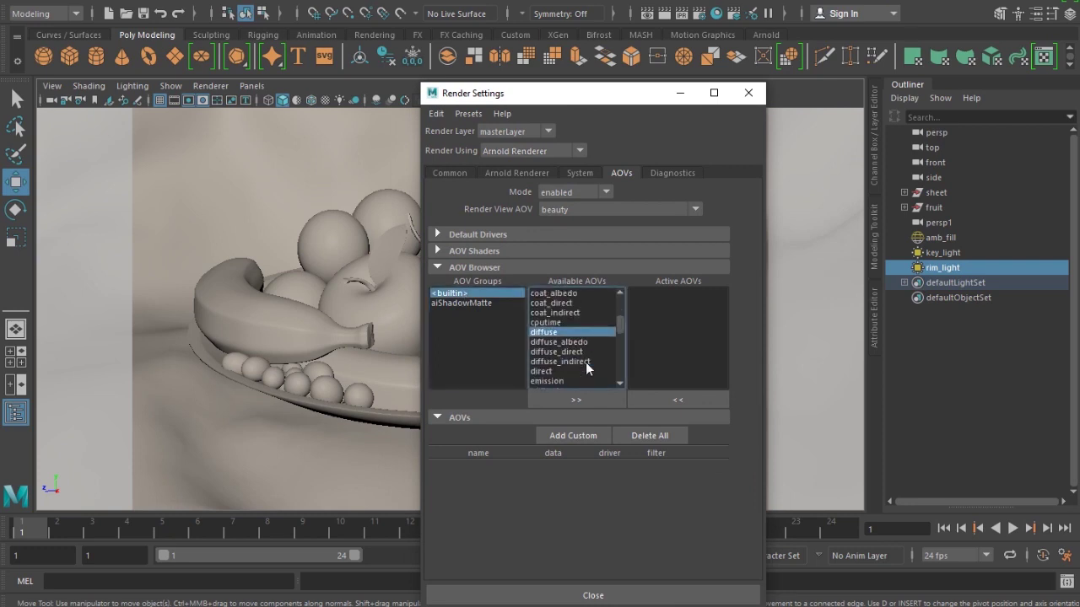
scroll(568, 378, down, 1)
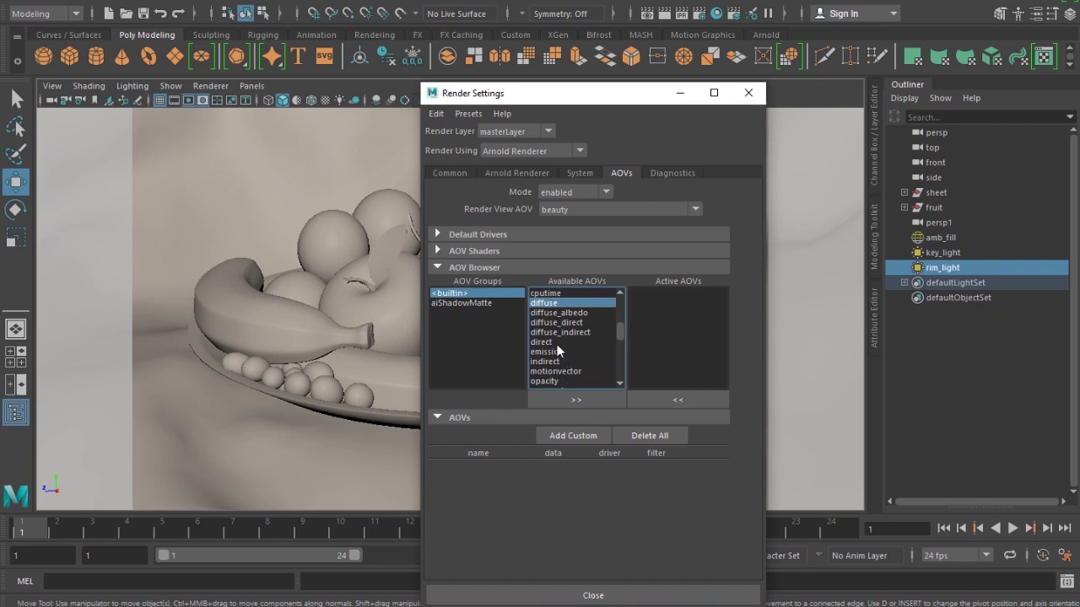
ctrl+click(556, 361)
ctrl+click(556, 343)
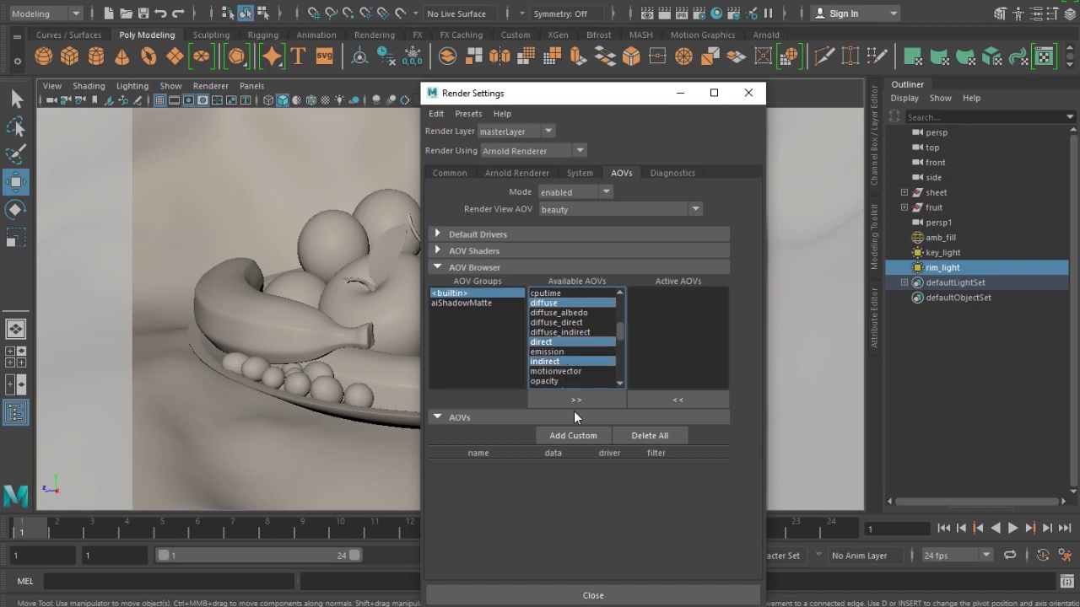
click(576, 400)
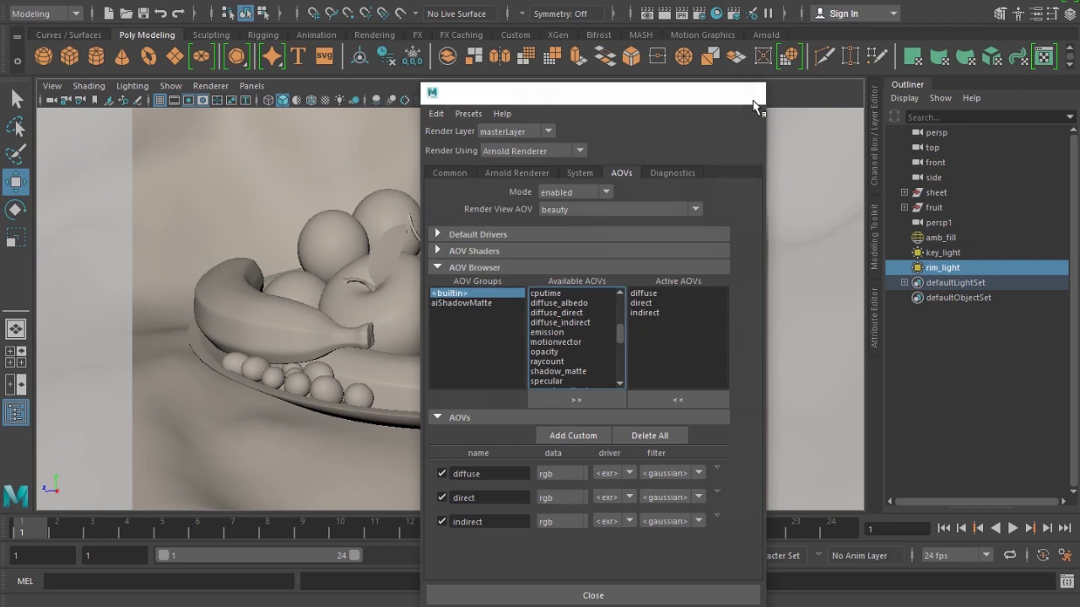
click(748, 93)
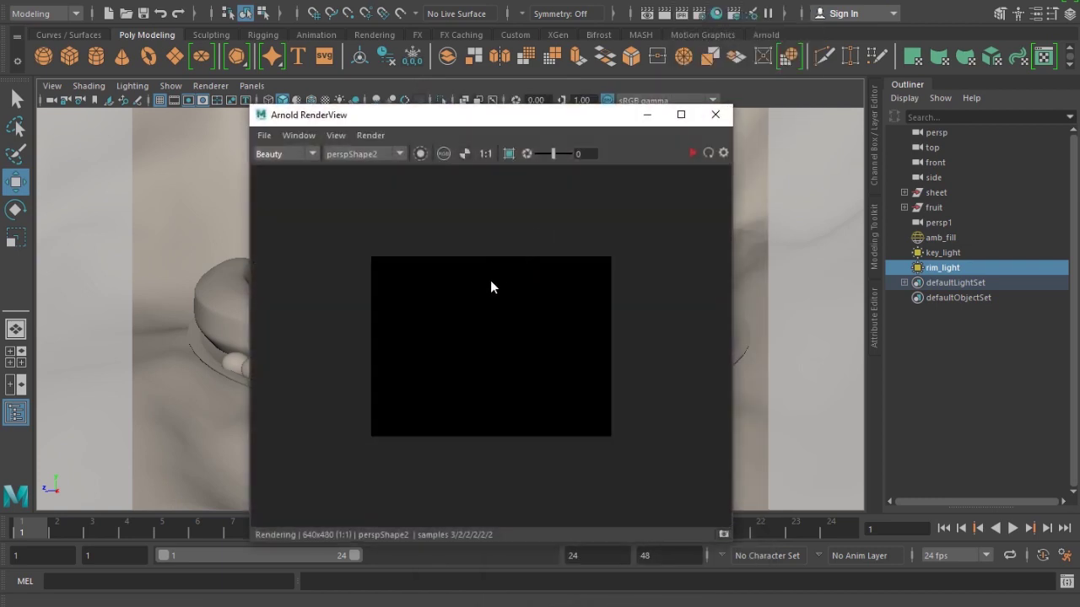
Run the Arnold RenderView render and inspect the diffuse, direct and indirect passes, returning to diffuse
click(692, 155)
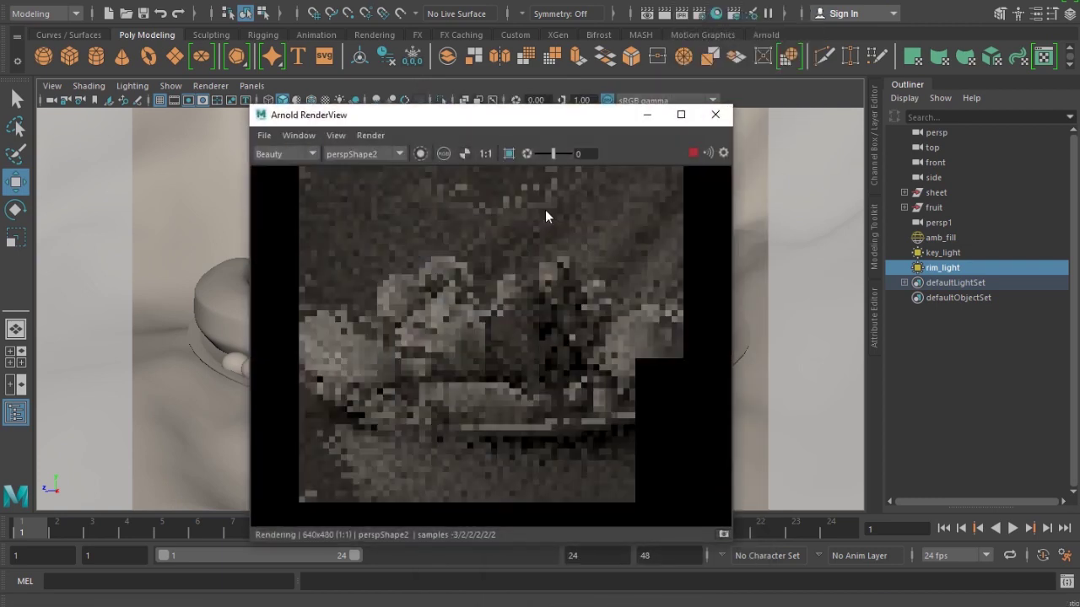
click(287, 154)
click(276, 177)
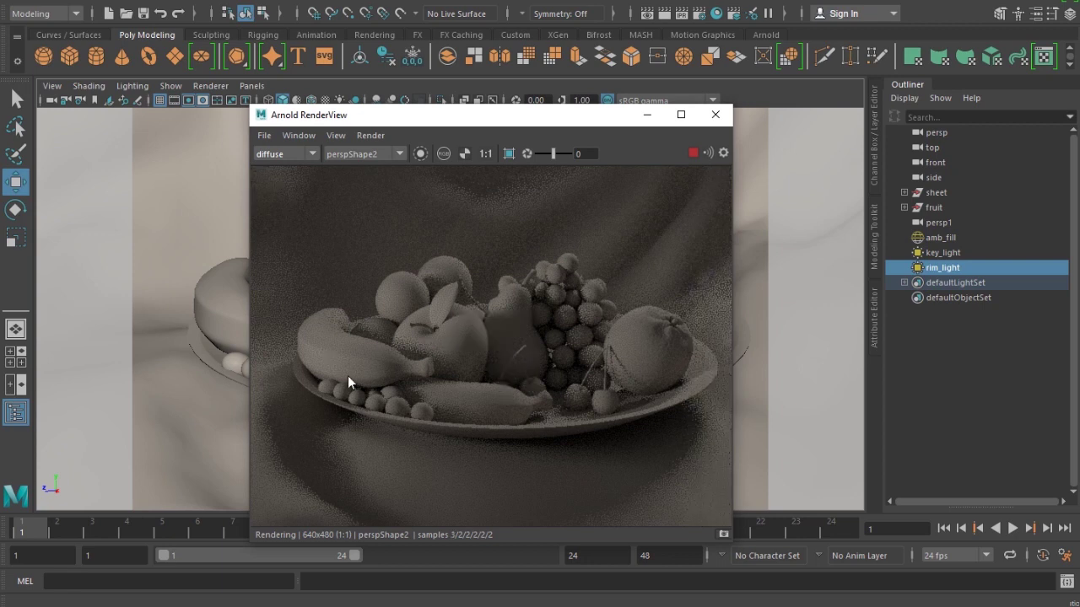
click(296, 154)
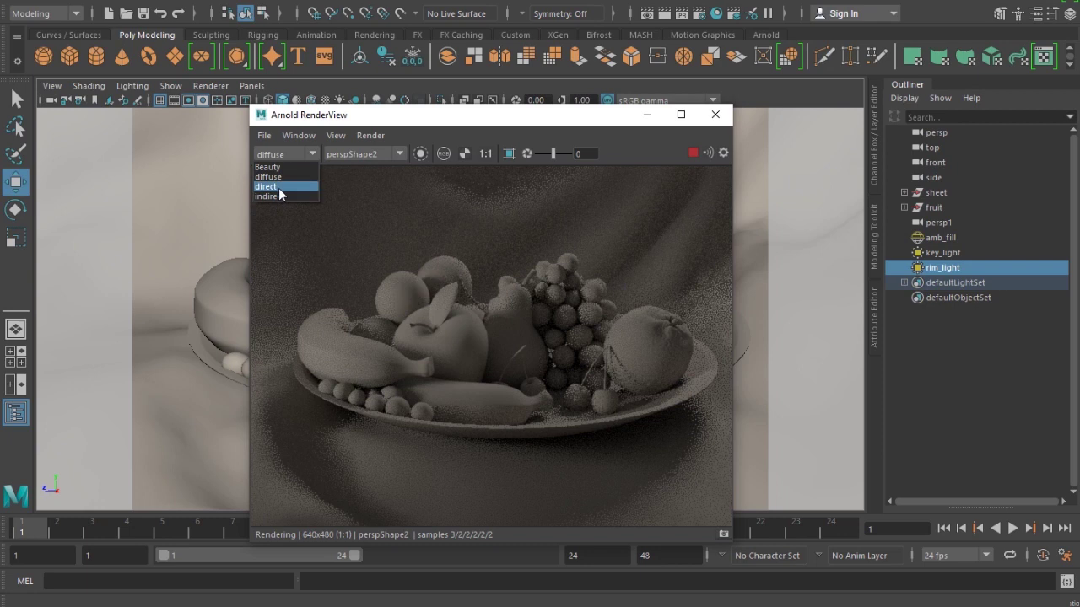
click(279, 186)
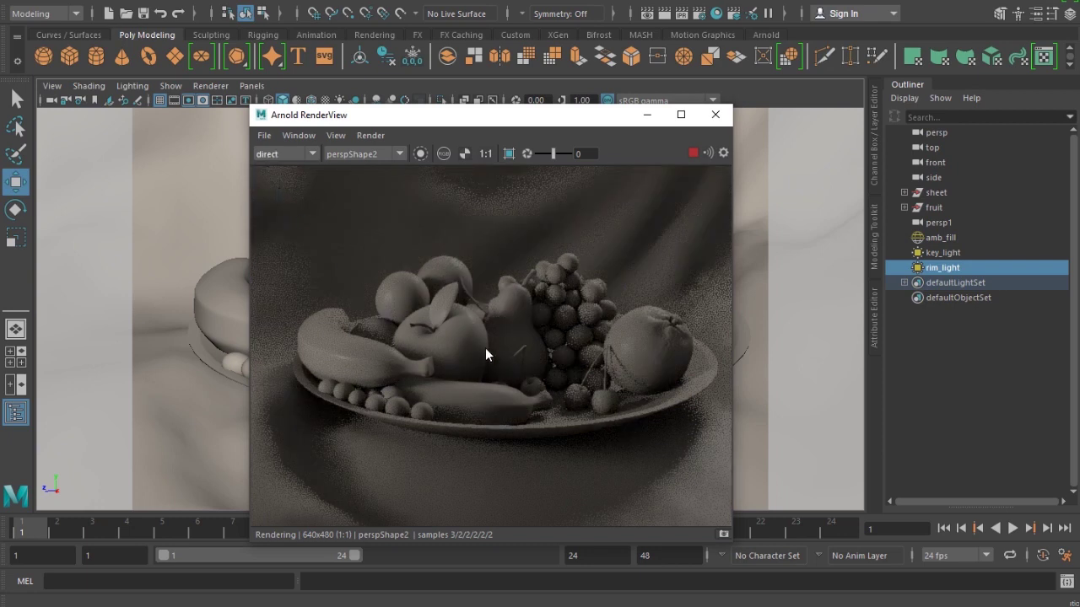
click(301, 156)
click(287, 200)
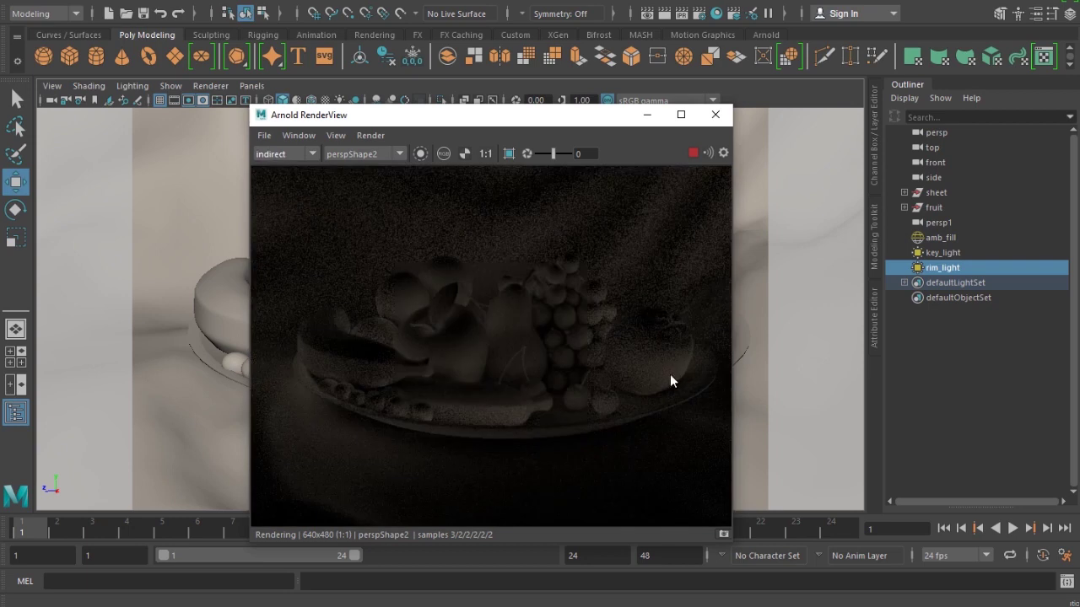
click(301, 154)
click(290, 178)
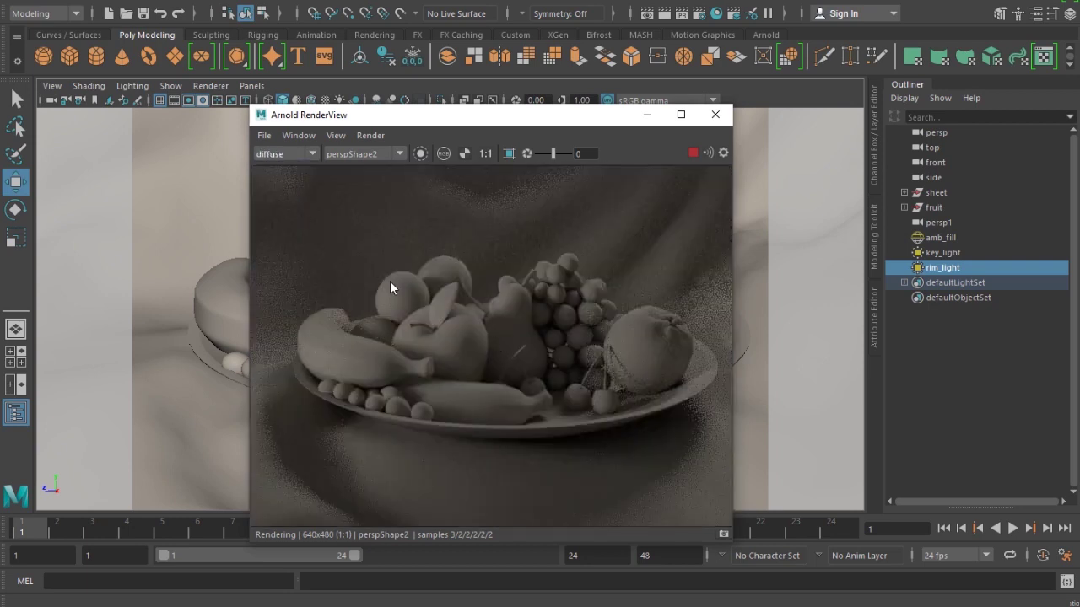
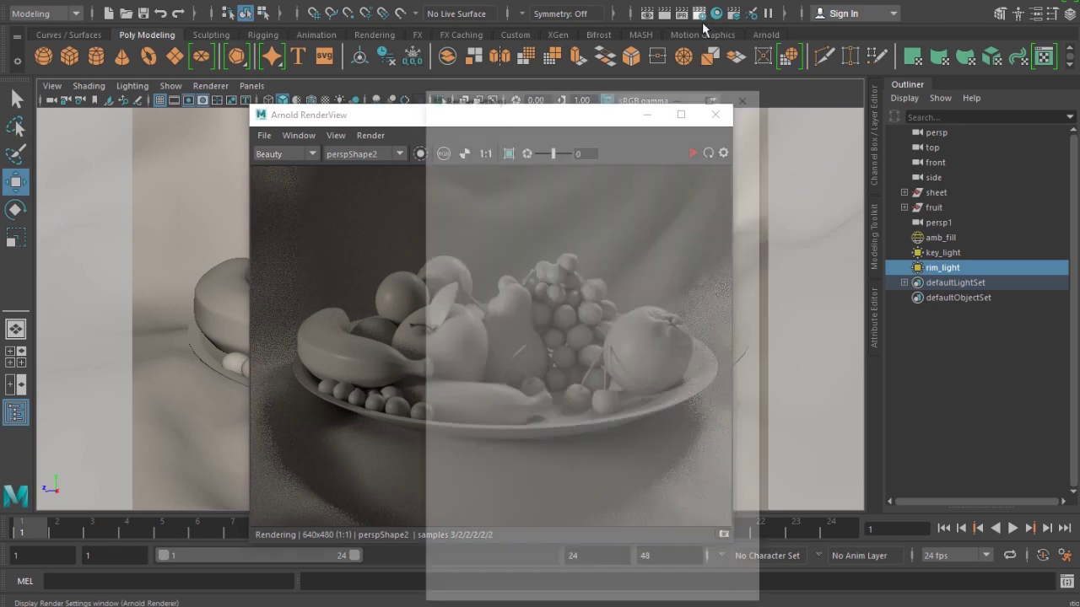
Remove the diffuse, direct and indirect AOVs from the active list and reactivate only indirect
click(645, 293)
shift+click(647, 313)
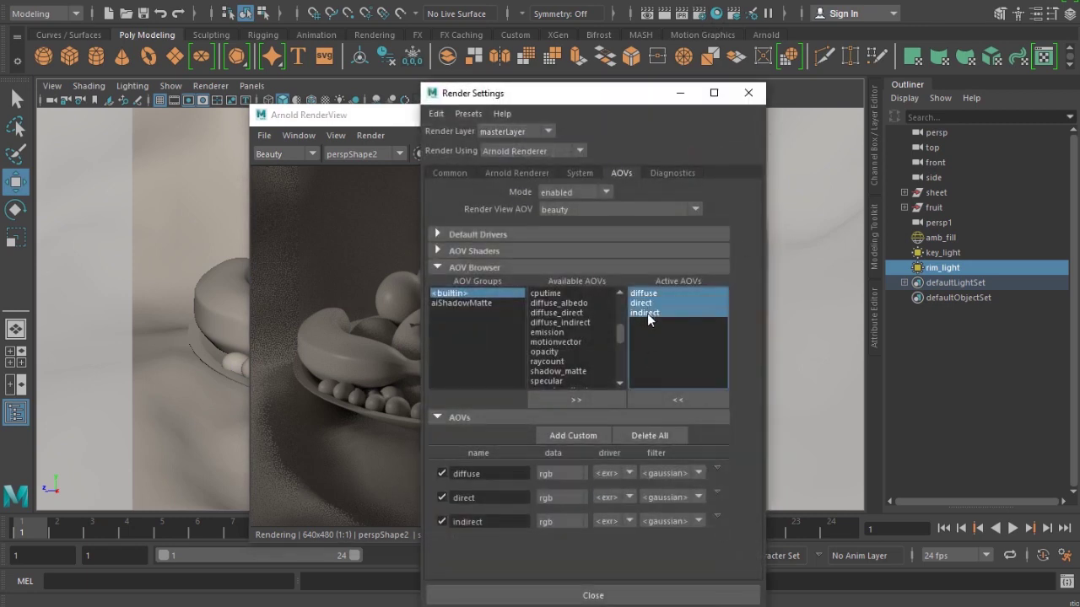
click(669, 398)
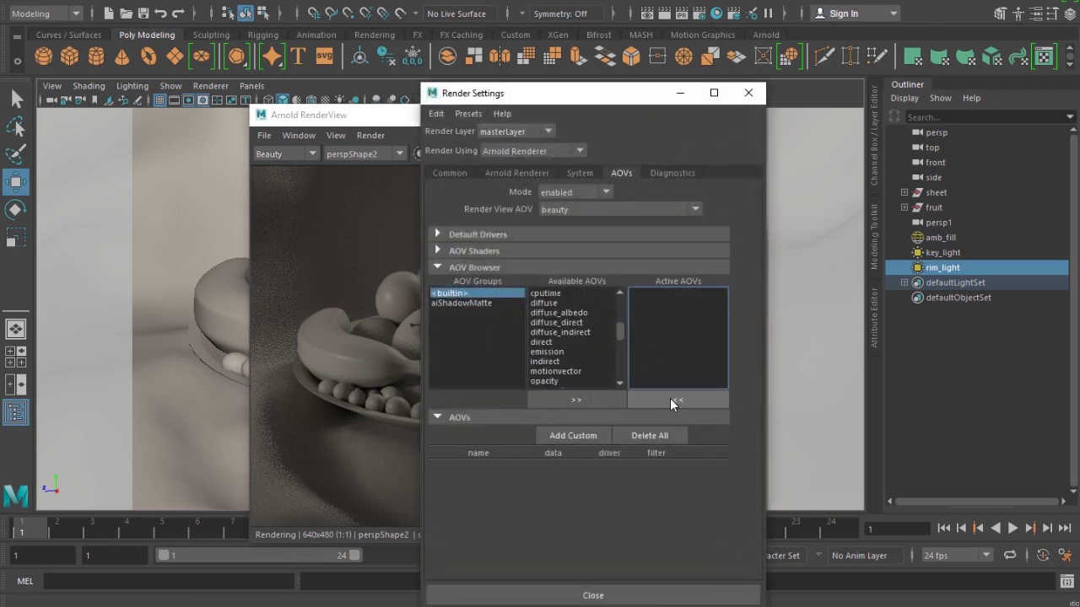
click(563, 362)
scroll(563, 362, down, 2)
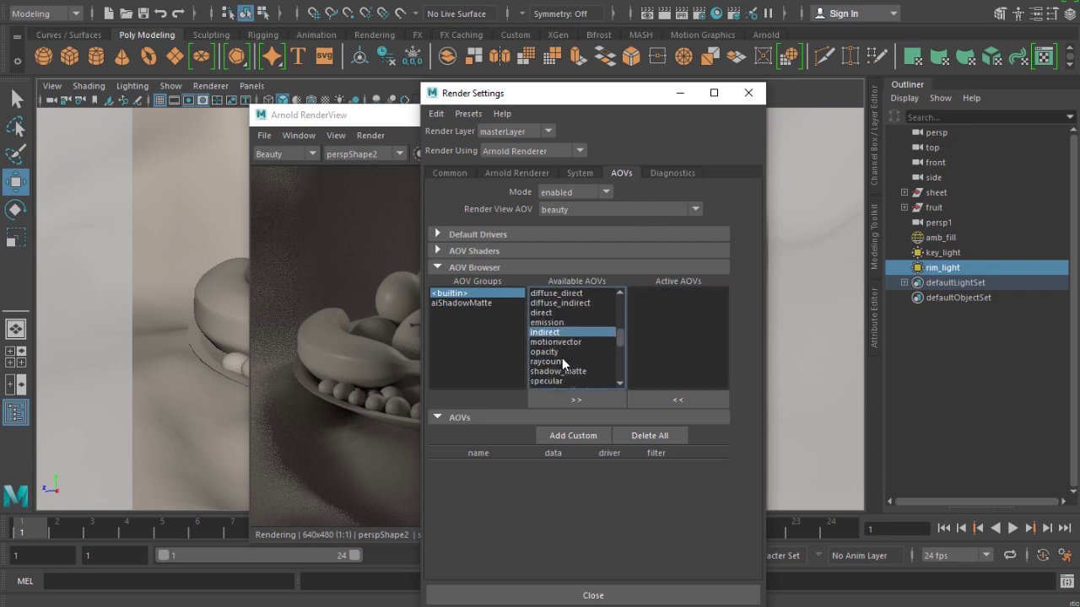
click(563, 396)
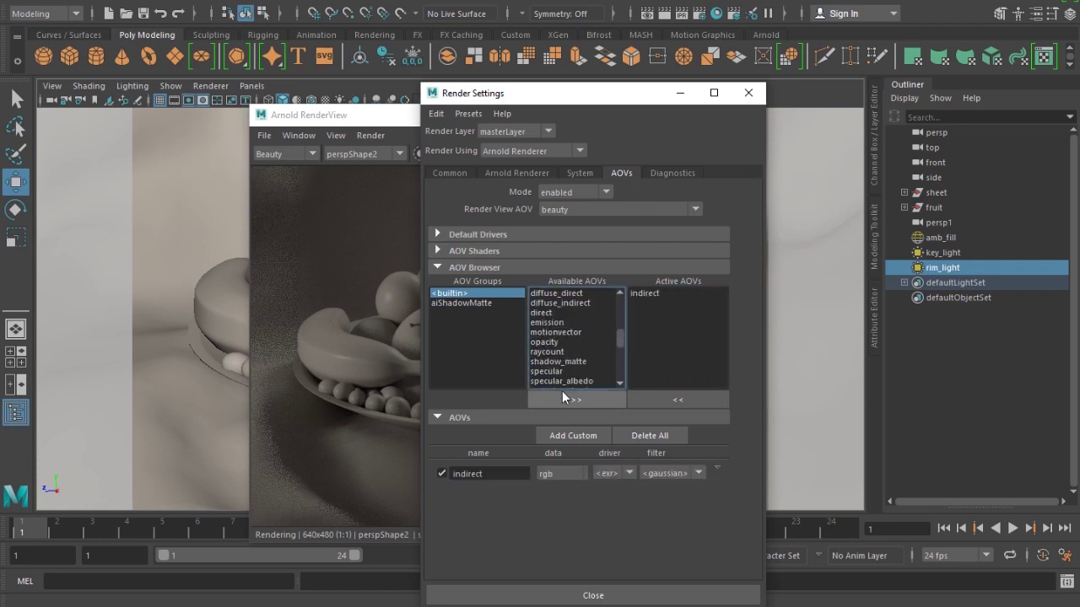
Rerun the render in Arnold RenderView to inspect the indirect pass, and stop it and close the view
click(345, 121)
click(692, 153)
click(692, 153)
click(295, 154)
click(291, 174)
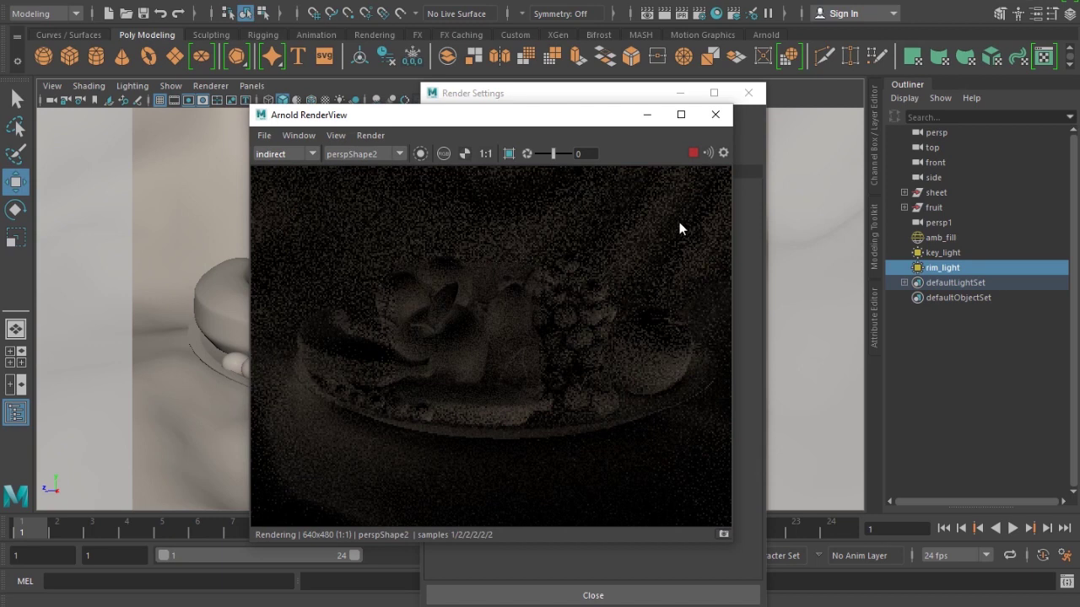
click(693, 152)
click(714, 115)
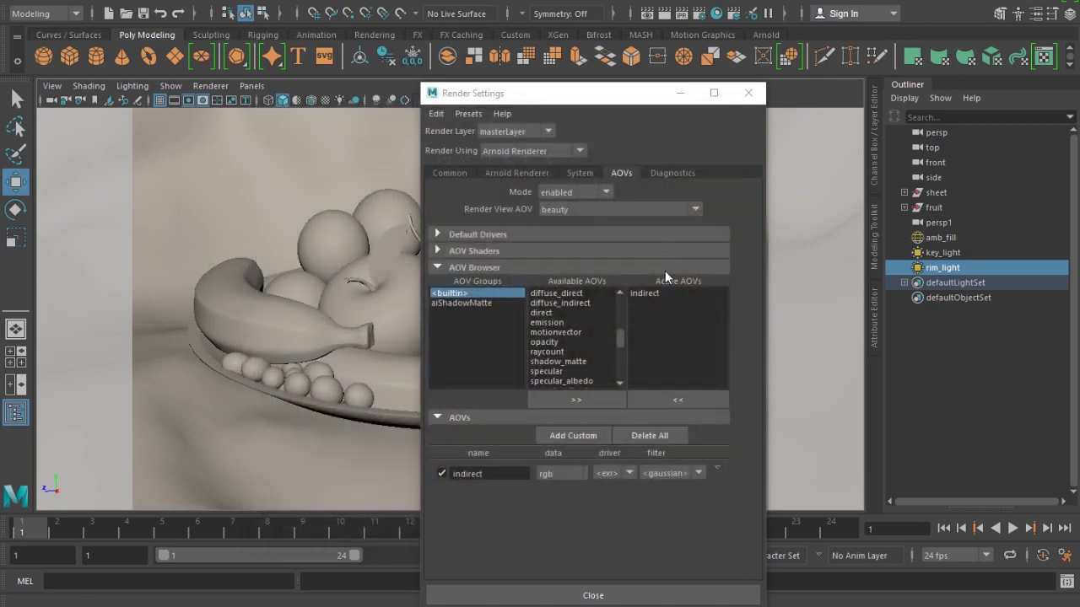
Select the amb_fill light, dock the Outliner on the opposite side of the viewport and show the light's attributes
click(661, 295)
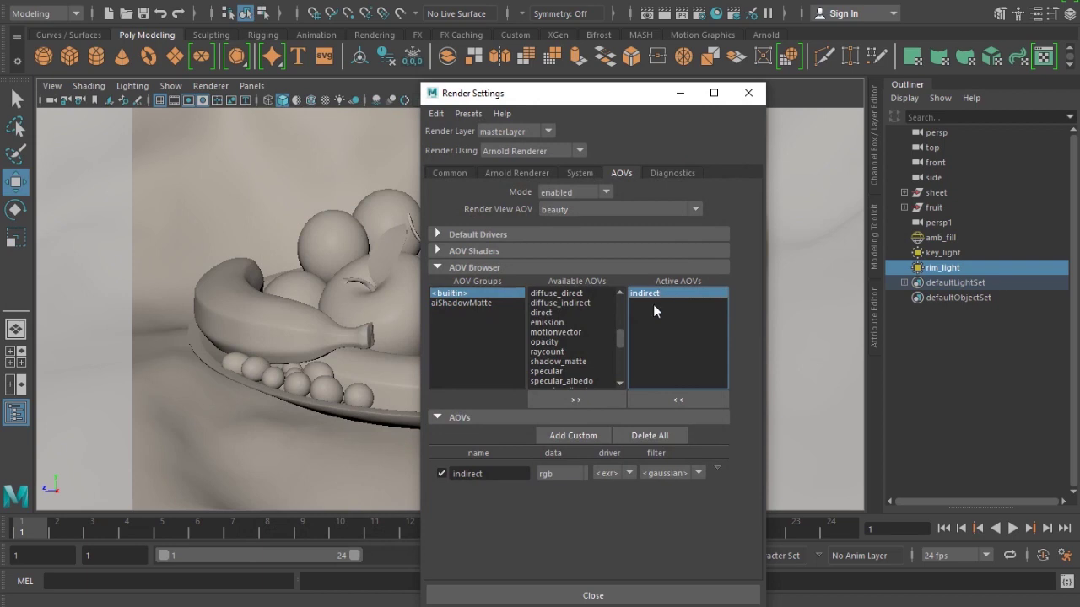
click(941, 238)
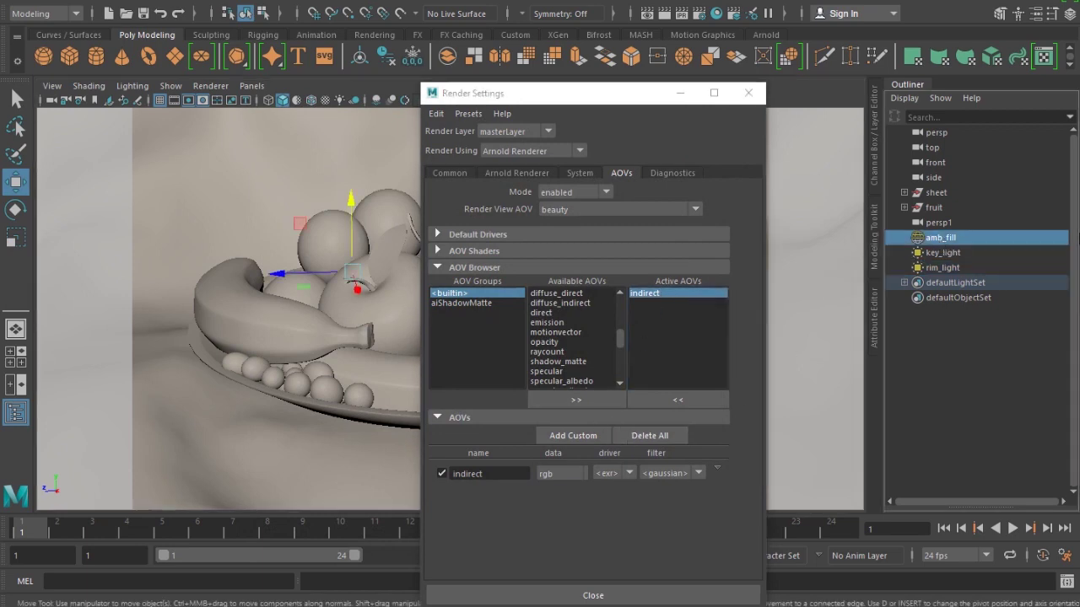
drag(906, 85, 25, 198)
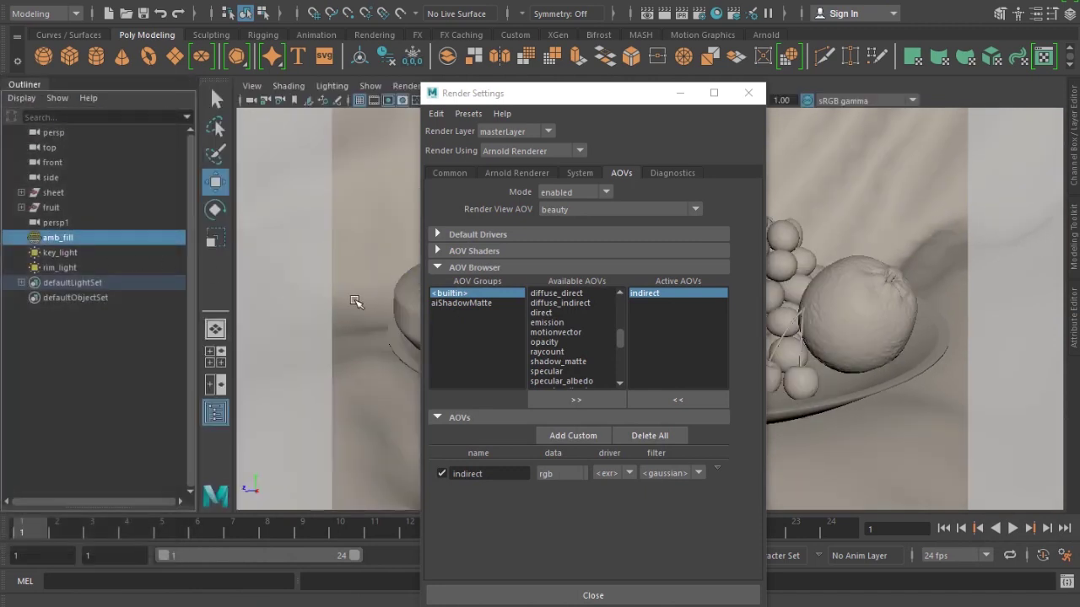
click(1073, 321)
drag(615, 93, 535, 81)
Set the AOV Light Group of the amb_fill skydome light to fill
scroll(925, 388, down, 10)
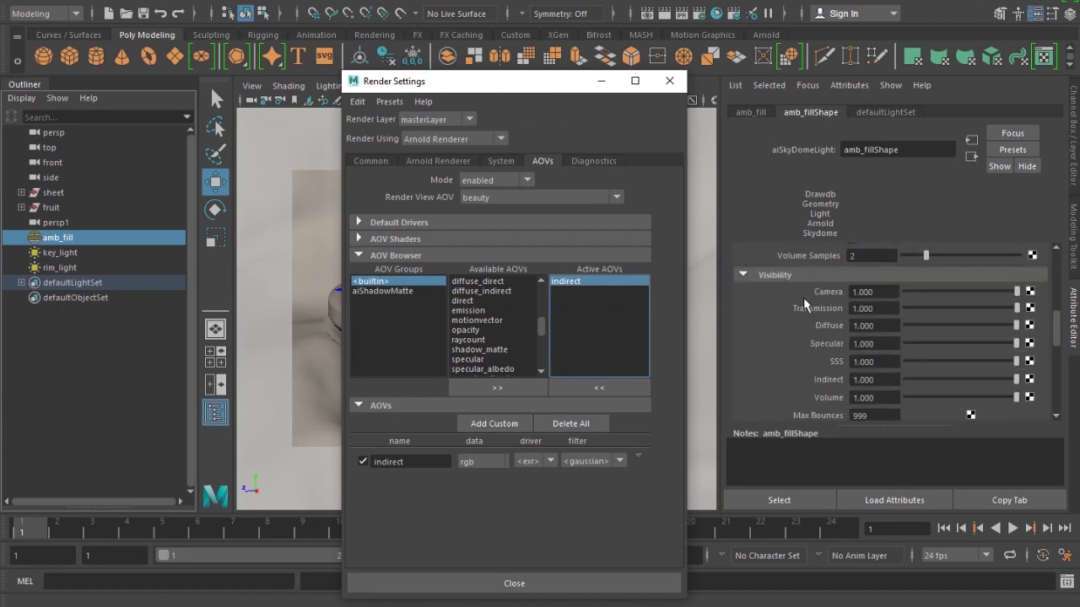
scroll(890, 376, down, 3)
click(902, 346)
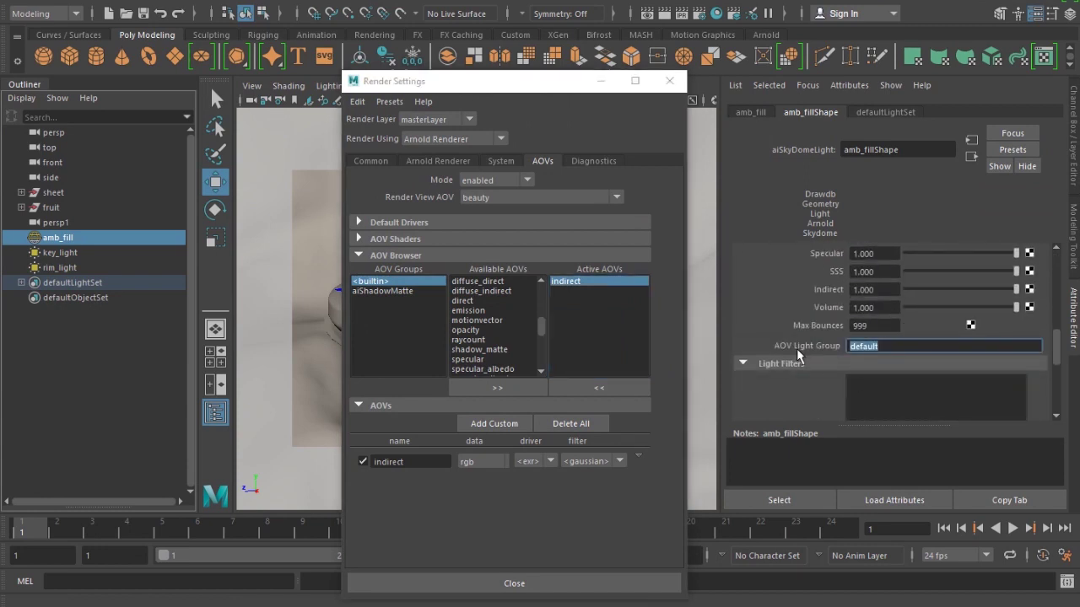
click(55, 237)
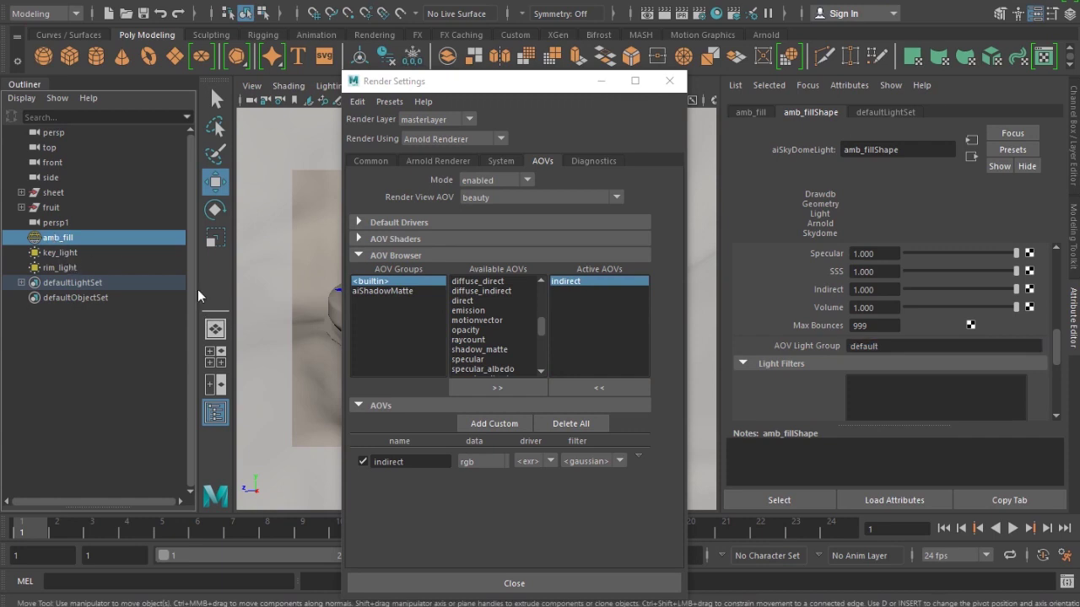
click(899, 346)
text(fill)
key(Return)
Set the AOV Light Group of key_light to key
click(59, 252)
scroll(884, 387, down, 3)
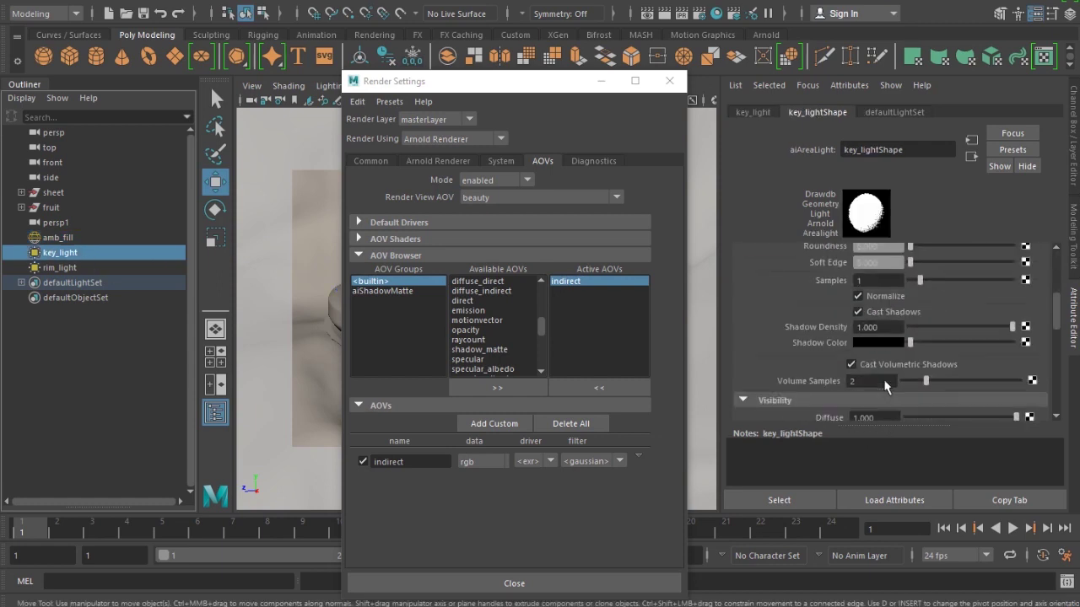
scroll(884, 386, down, 3)
click(882, 348)
text(key)
key(Return)
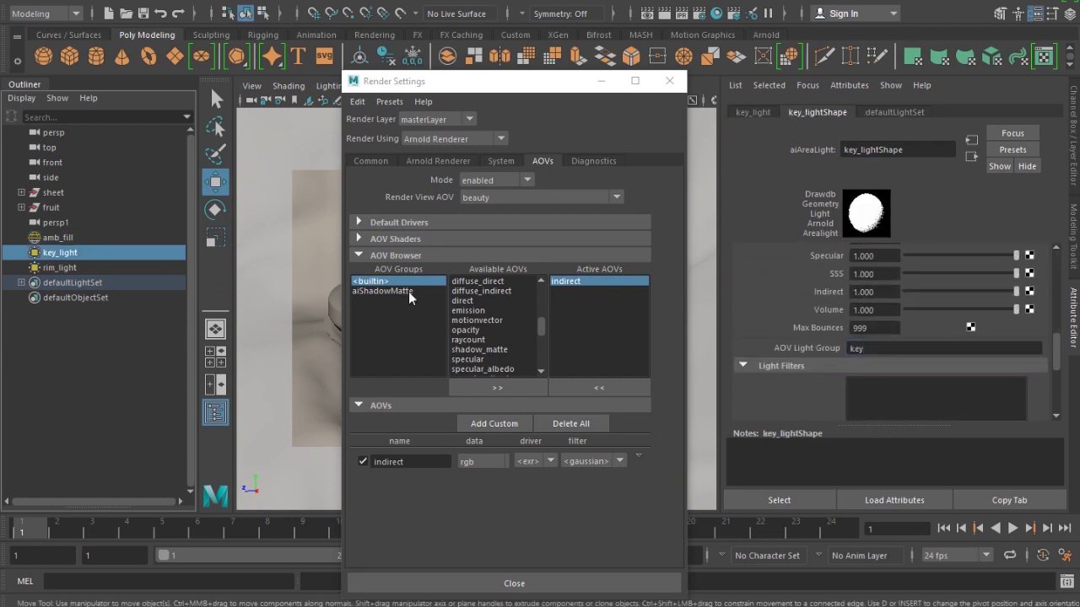
Set the AOV Light Group of rim_light to rim
click(59, 268)
click(894, 348)
text(rim)
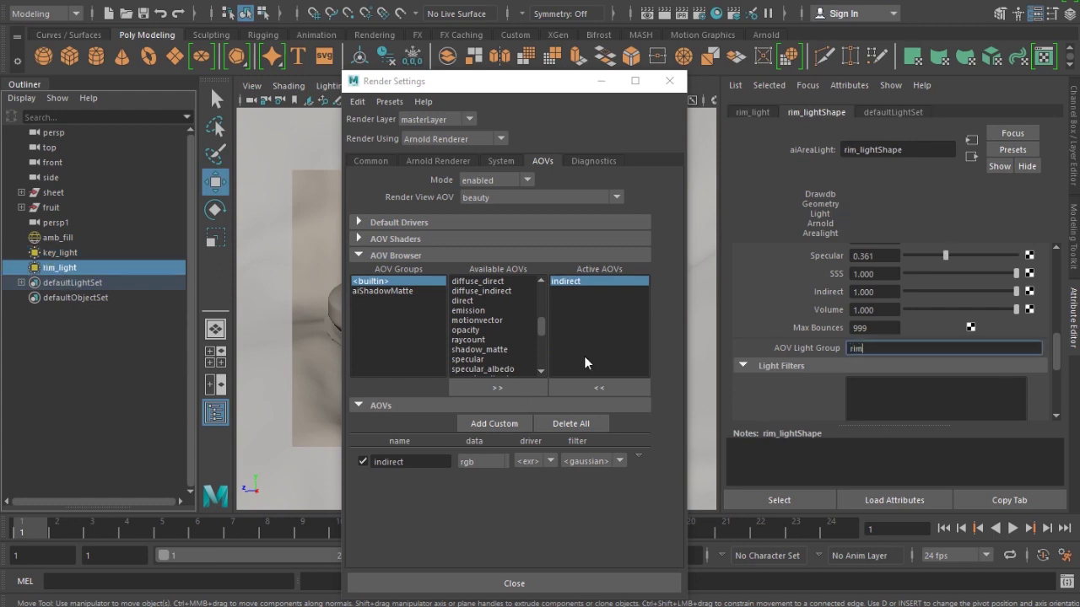
key(Return)
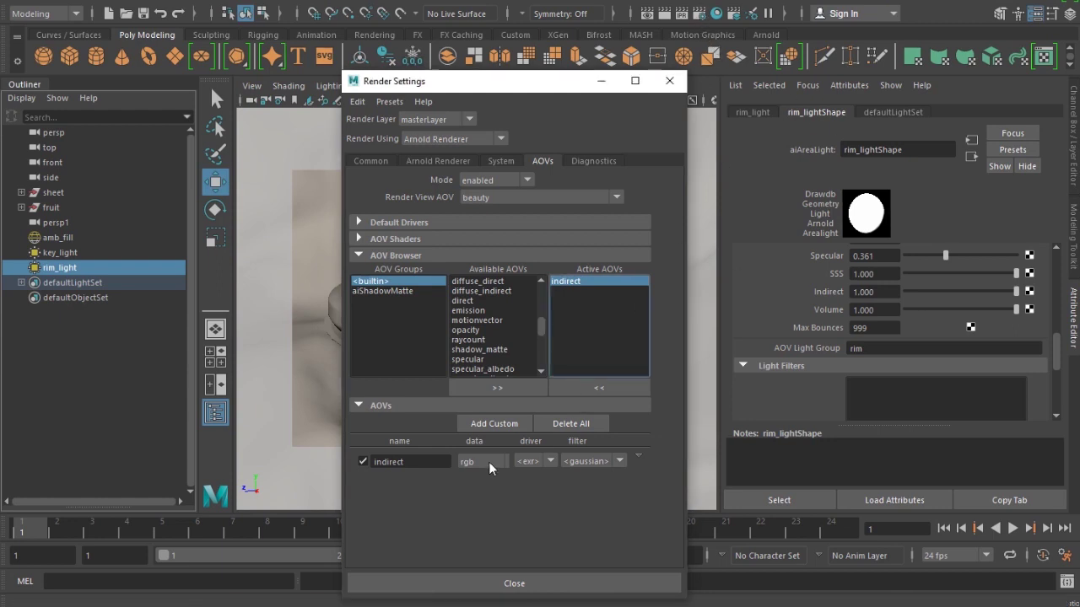
Add a custom AOV named diffuse_direct_key in the render settings
click(495, 423)
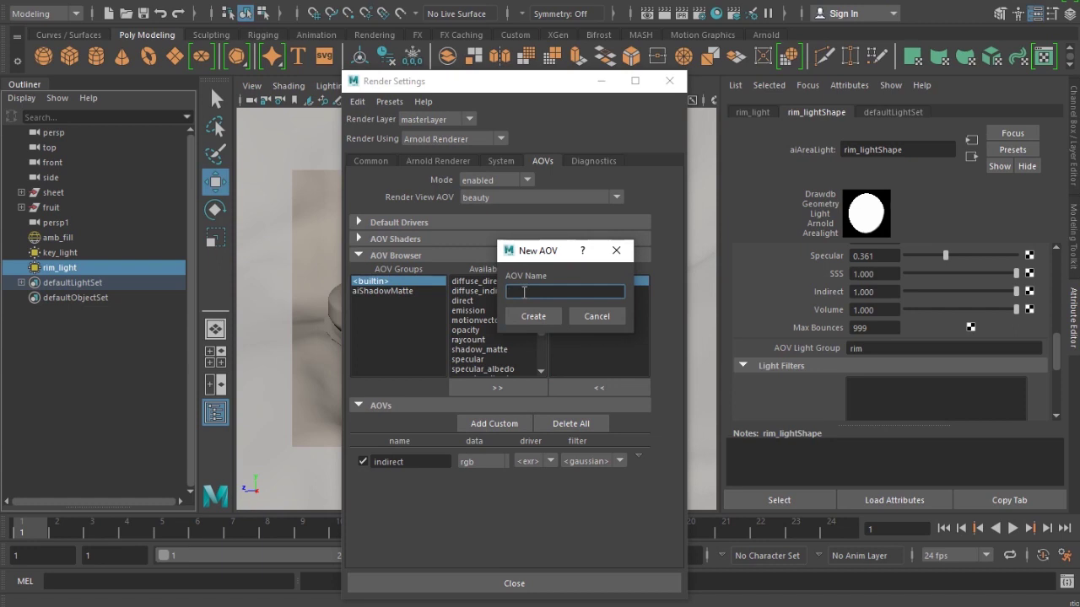
text(diffuse_direct_key)
click(529, 318)
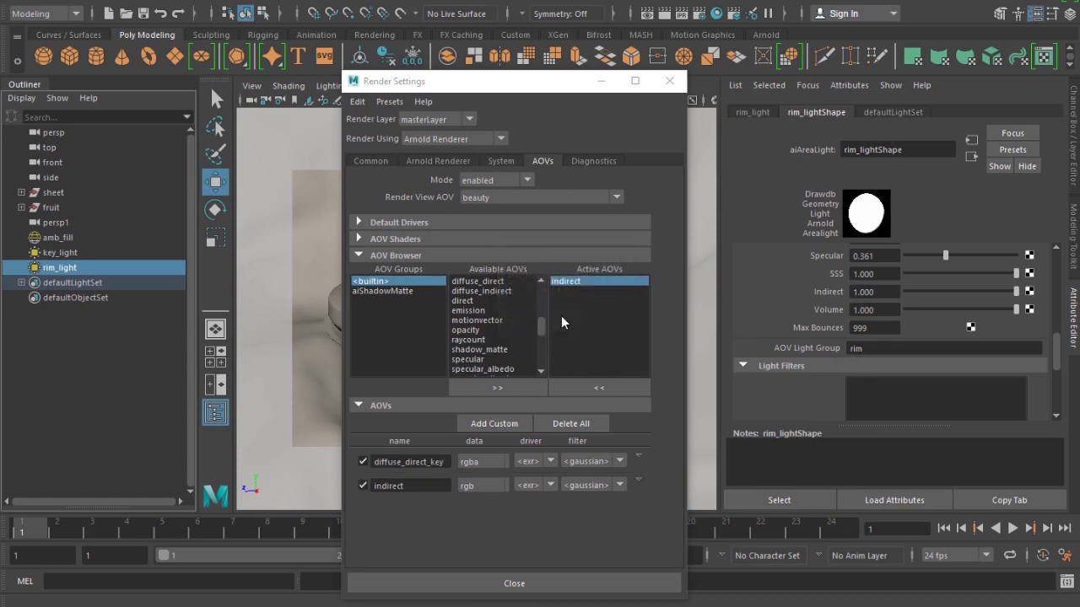
Render the scene in Arnold RenderView and view the diffuse_direct_key pass
click(692, 2)
click(708, 35)
click(664, 14)
click(691, 154)
click(310, 154)
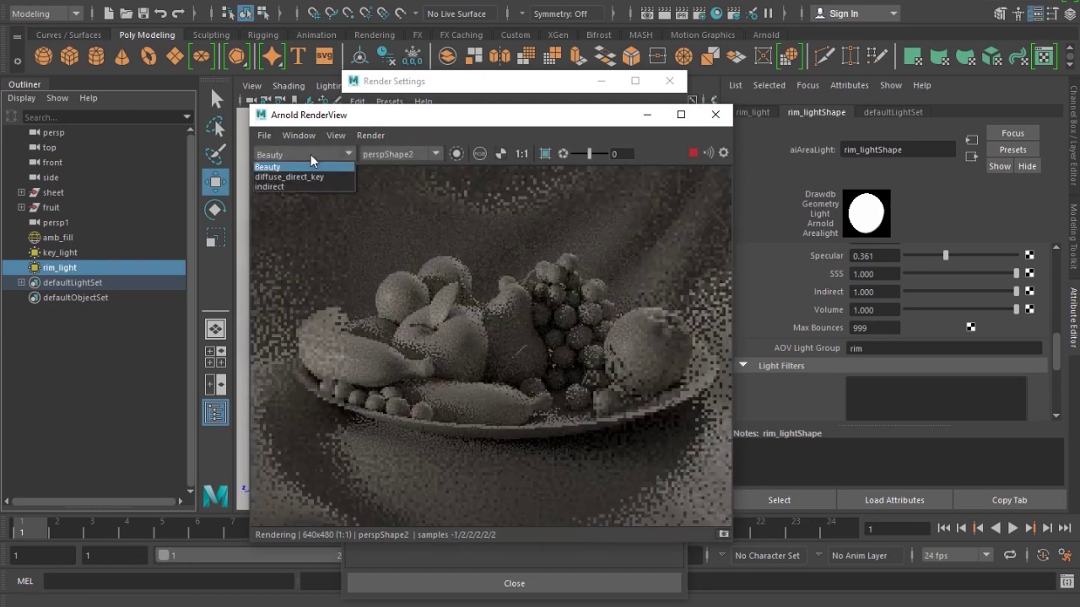
click(310, 173)
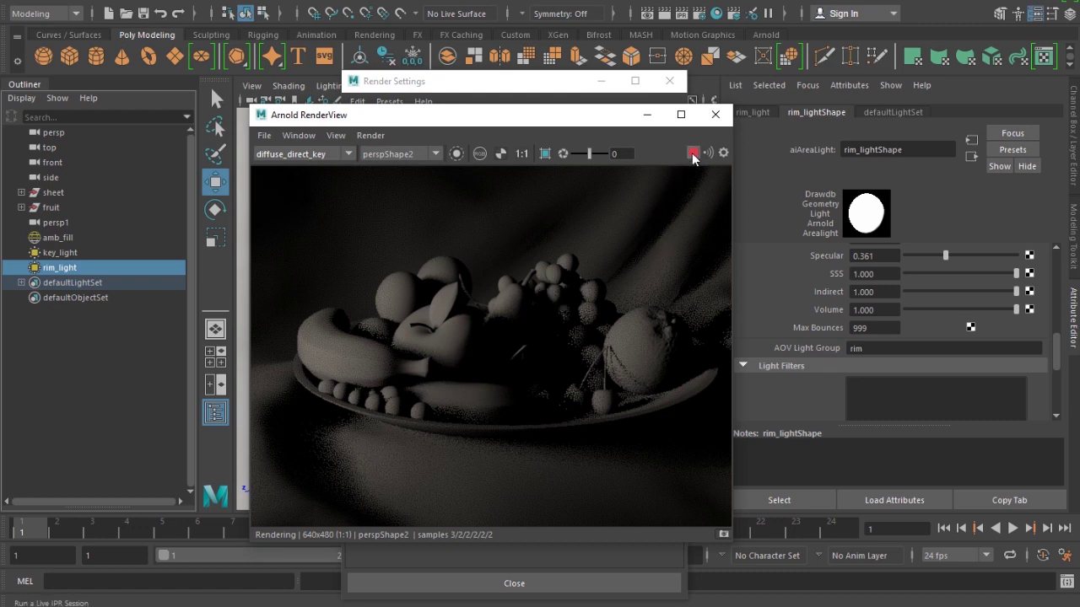
Close the render view and add a custom AOV named diffuse_direct_fill in the render settings
click(715, 114)
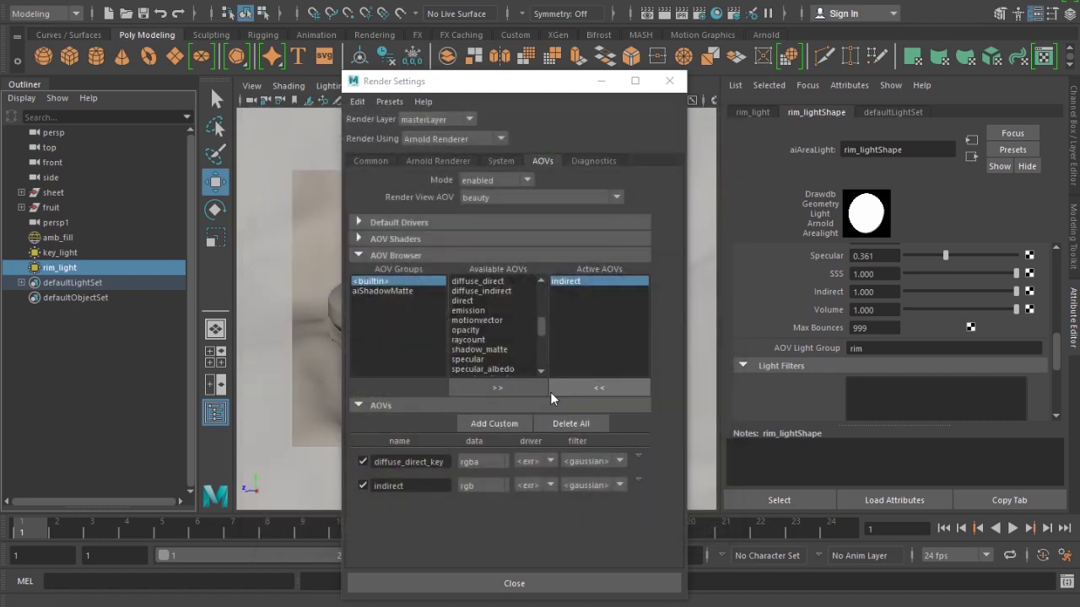
click(504, 424)
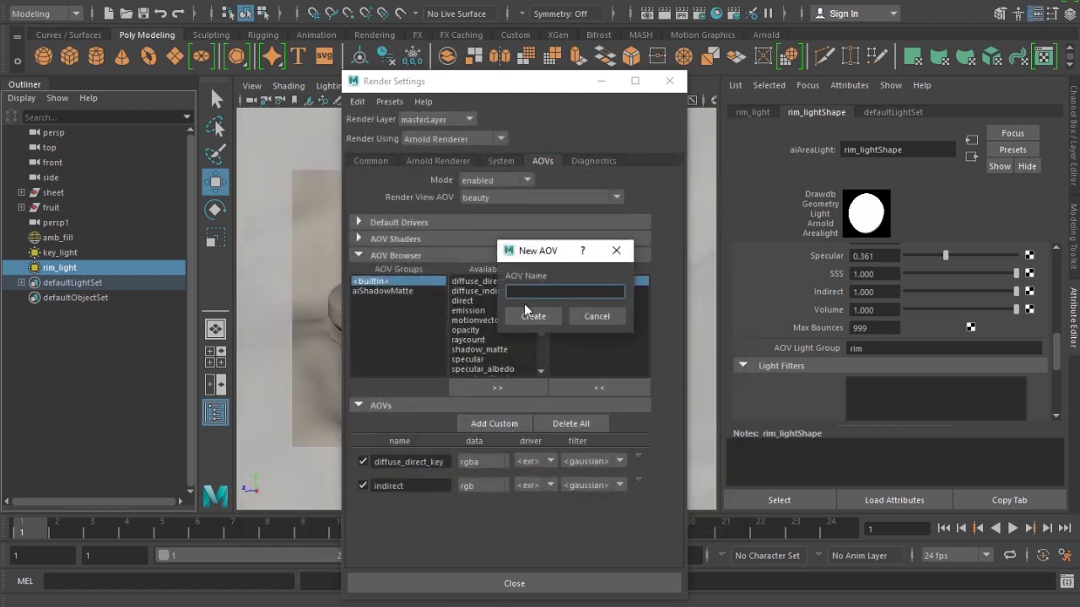
text(diffuse_direct_fi)
click(534, 318)
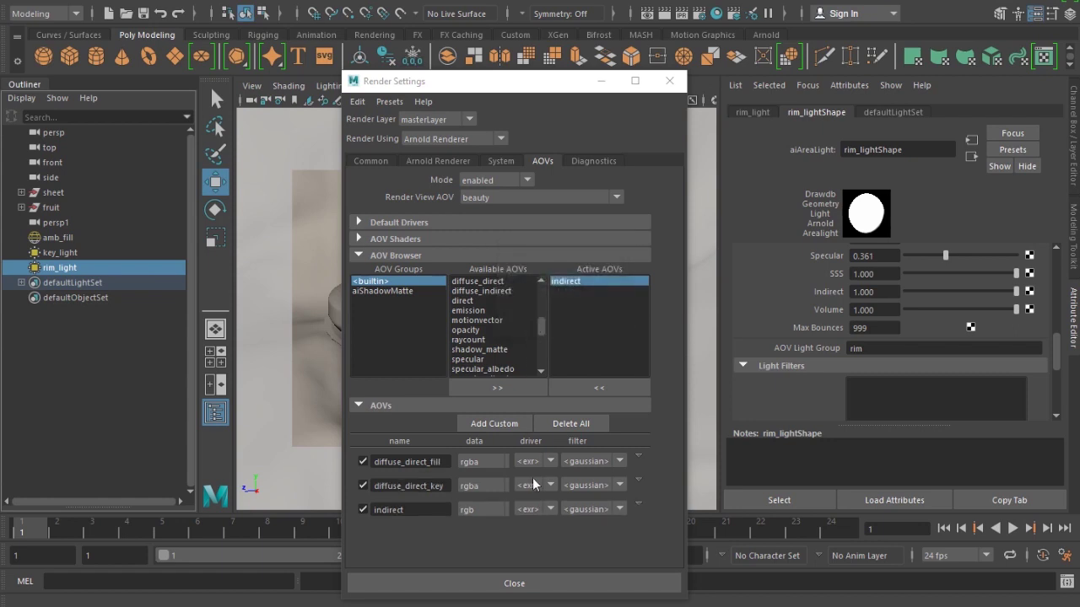
Add a custom AOV named diffuse_direct_rim
click(504, 422)
text(d)
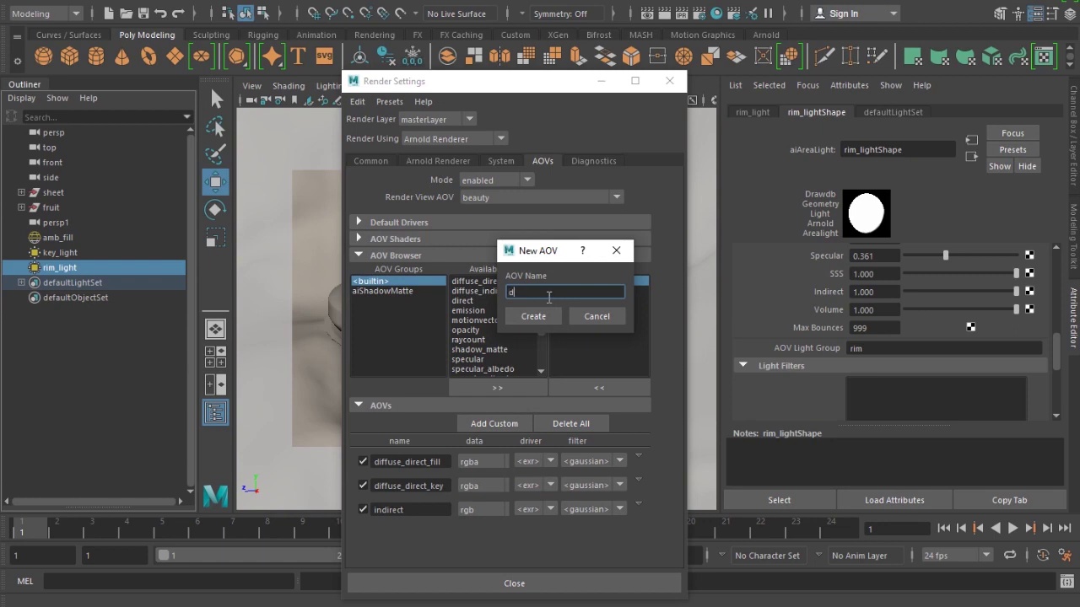
text(iffuse_direct_rim)
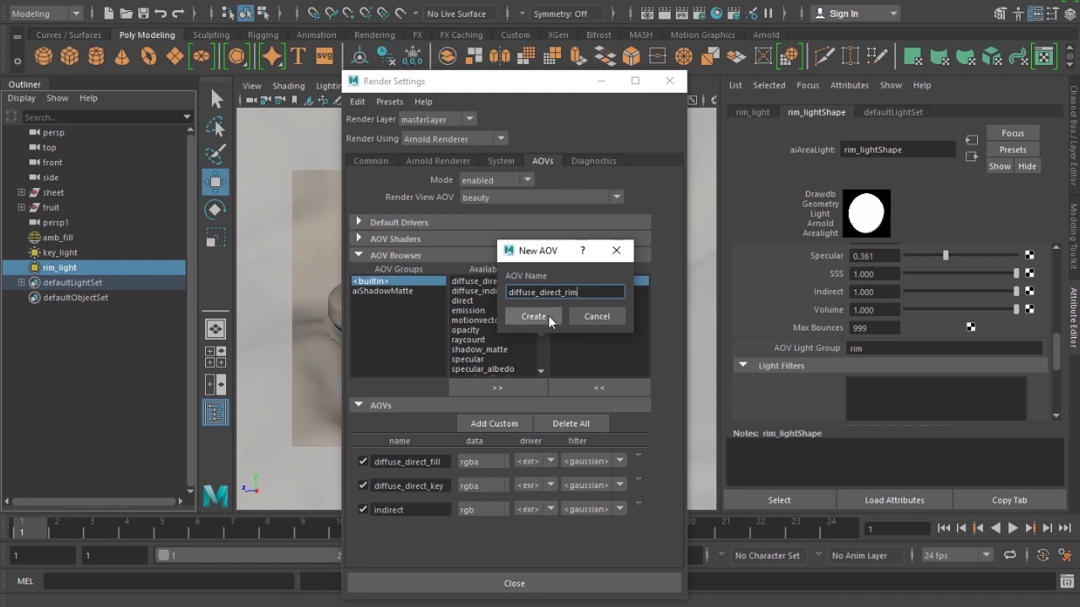
click(547, 316)
Add a custom AOV named specular_direct_key
click(503, 427)
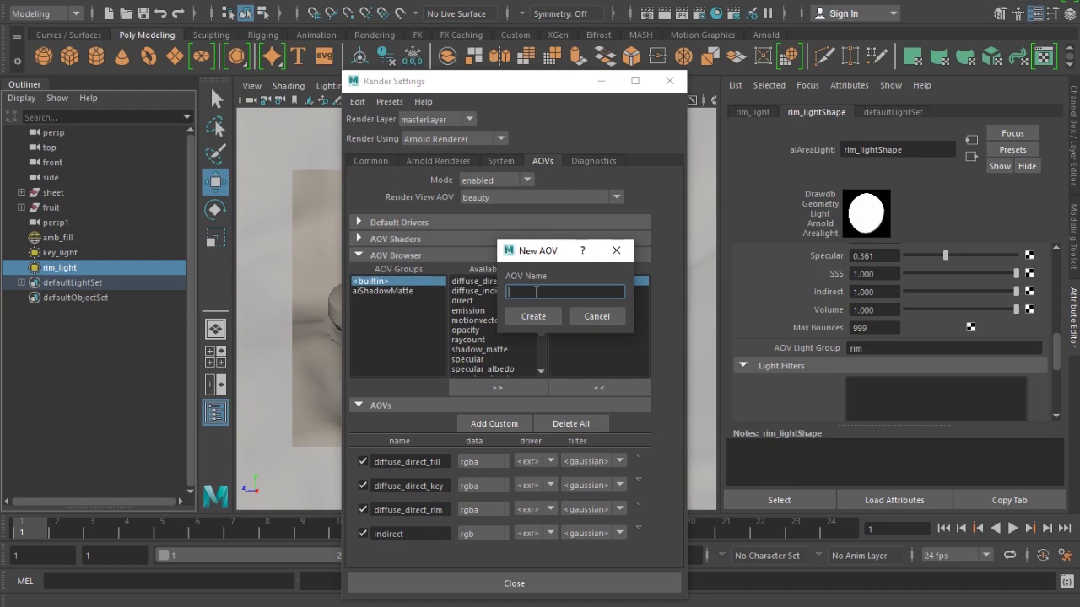
text(specular_direct_key)
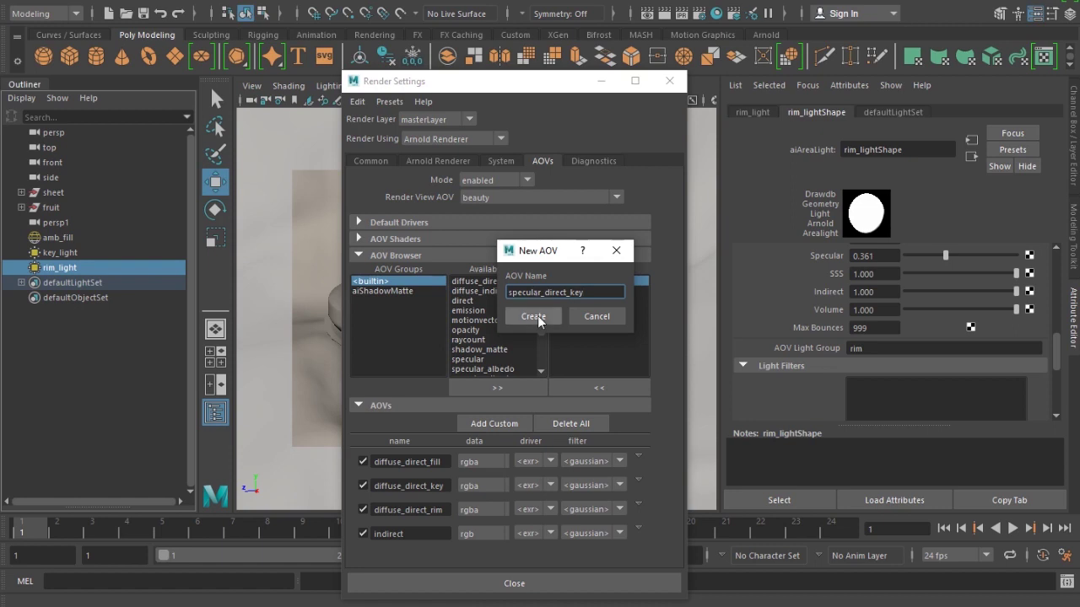
click(534, 317)
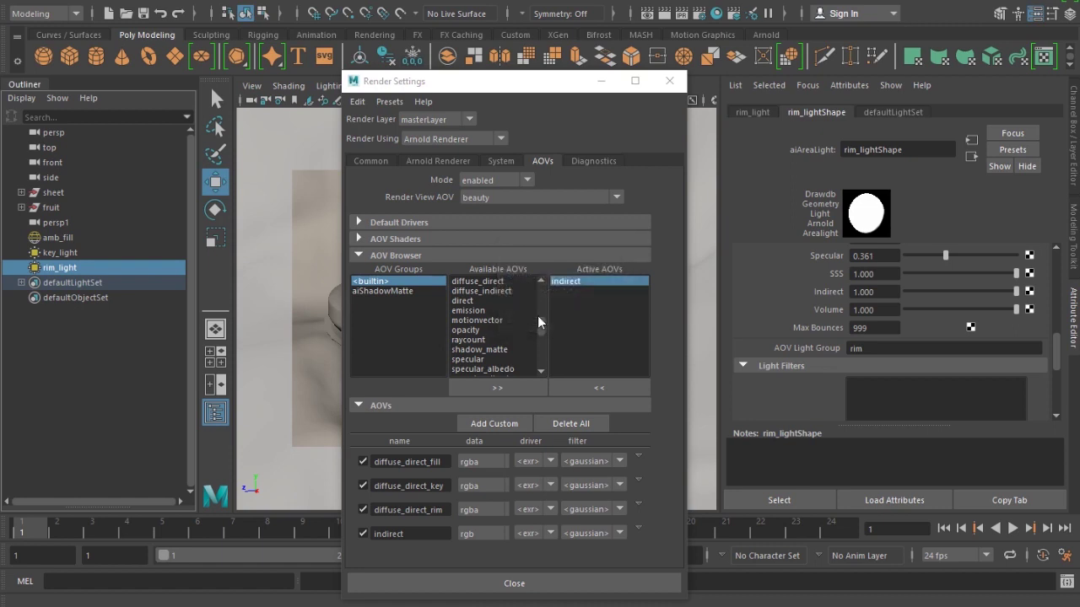
Add a custom AOV named specular_direct_rim
click(494, 423)
text(spec)
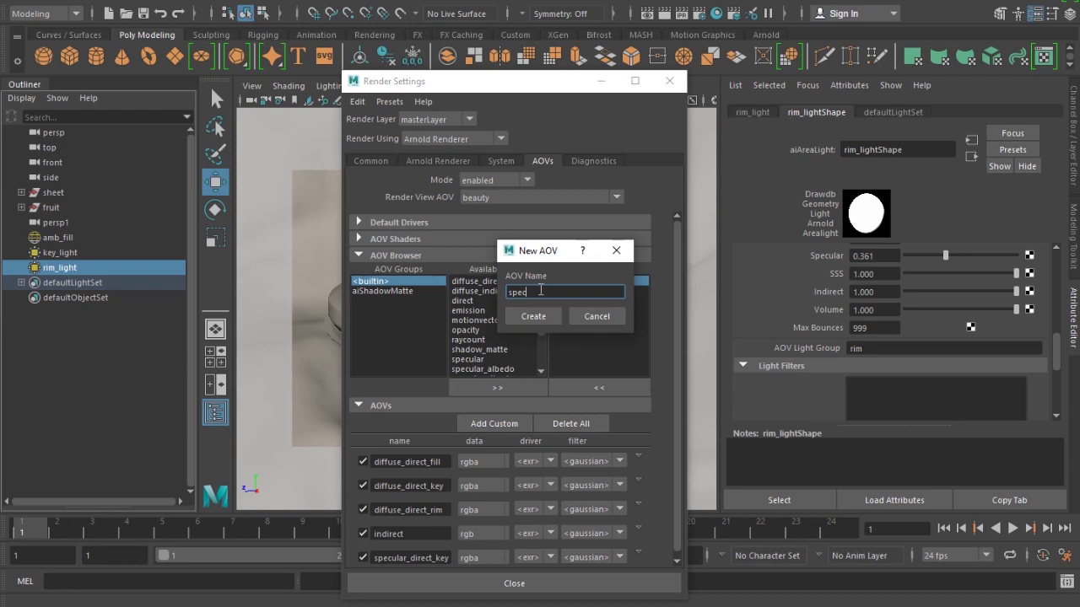
text(ular_rdirect_rim)
click(533, 317)
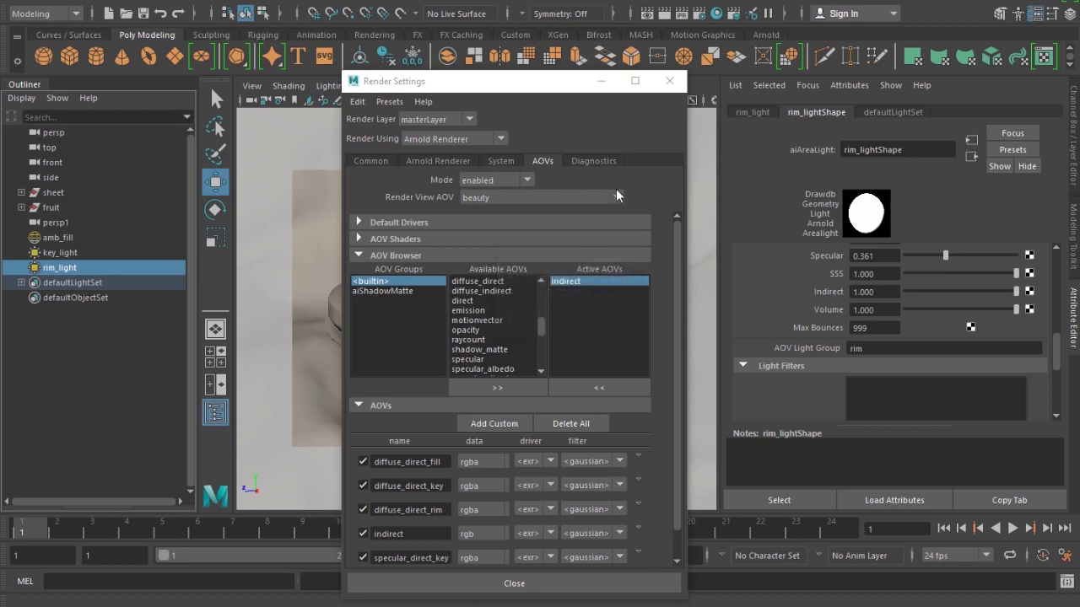
Close the render settings, render the scene in Arnold RenderView and view the specular_direct_key and specular_direct_rim passes
click(669, 80)
click(684, 2)
click(708, 35)
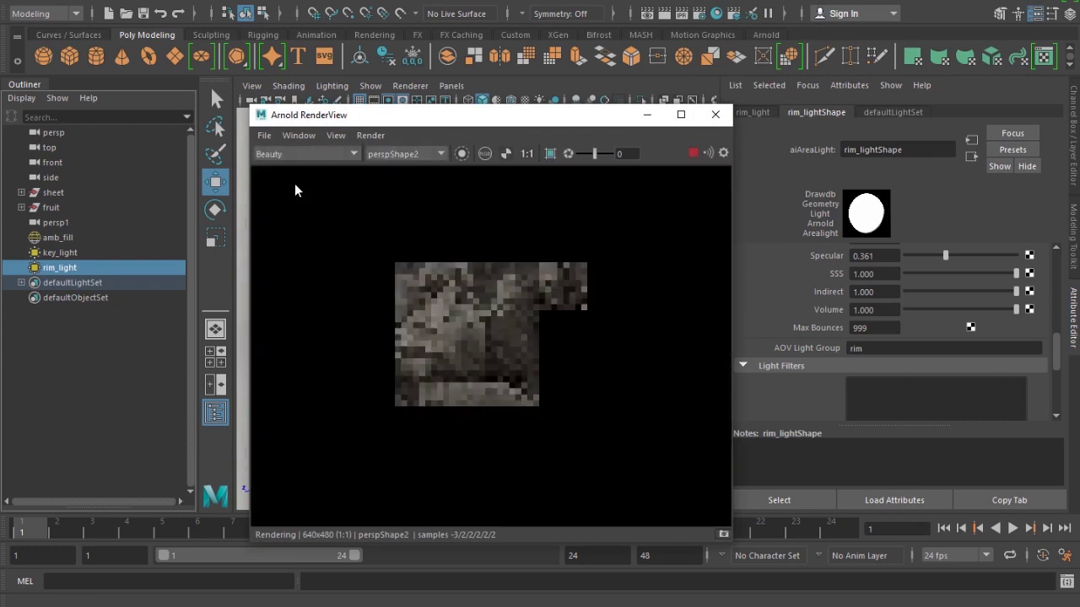
click(306, 154)
click(302, 216)
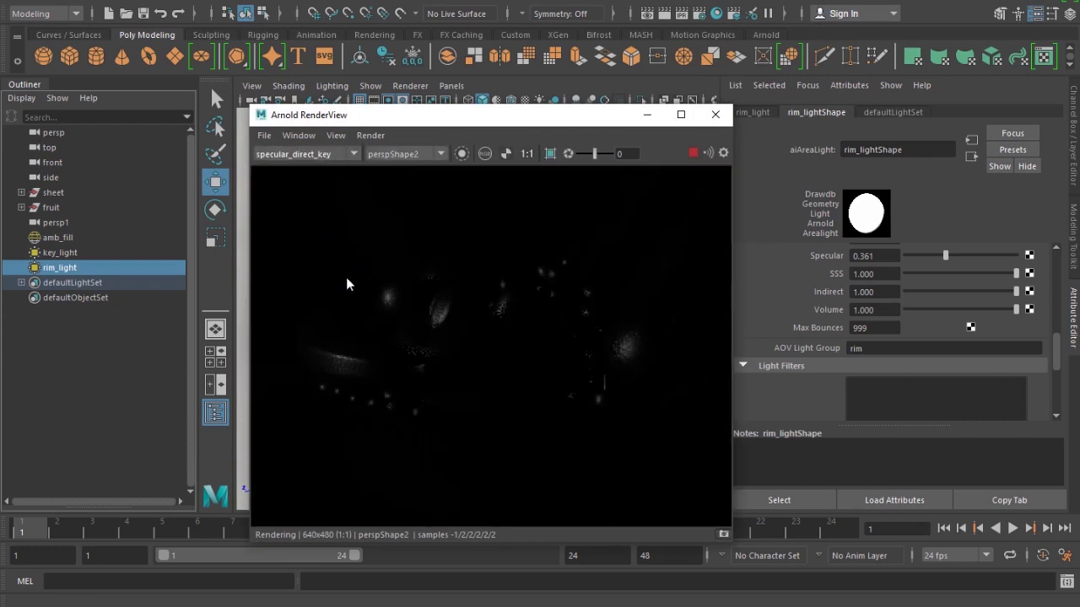
click(319, 154)
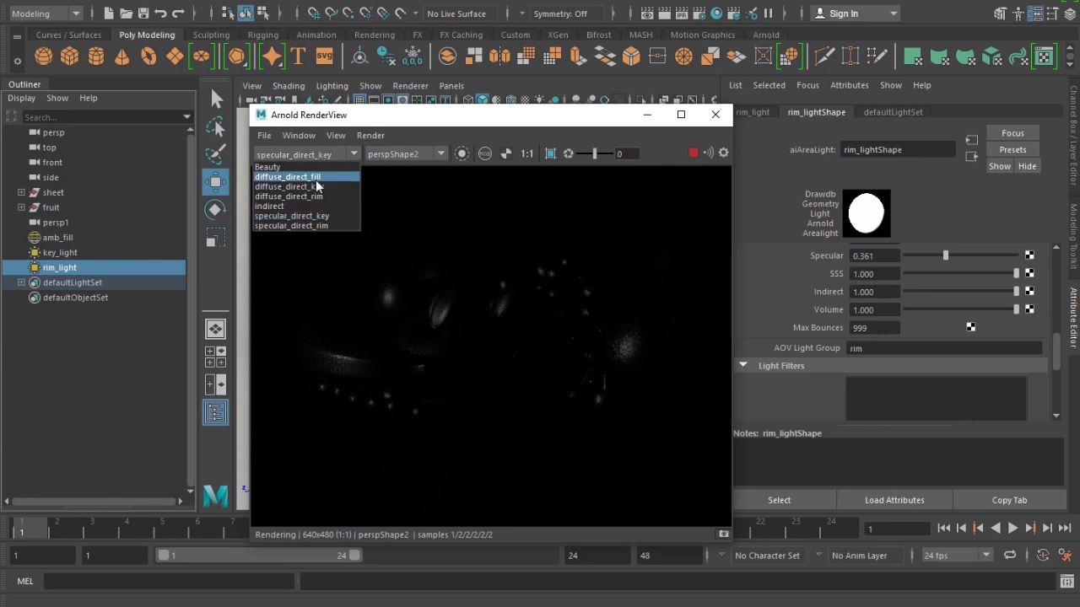
click(305, 225)
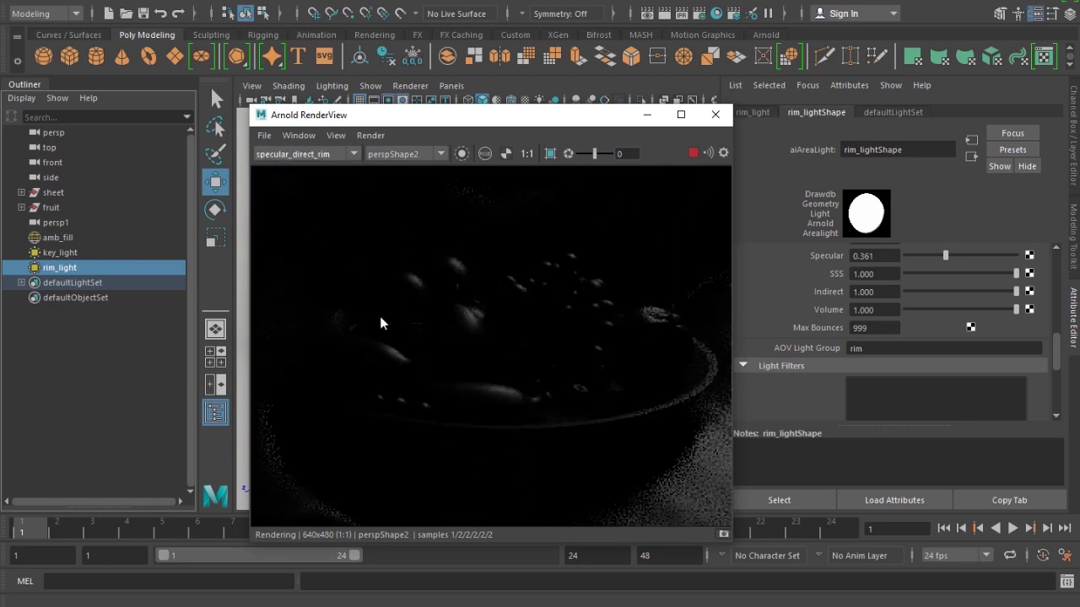
View the diffuse_direct_fill, diffuse_direct_key, diffuse_direct_rim and indirect passes in the render view, ending on Beauty
click(321, 153)
click(314, 176)
click(323, 148)
click(321, 185)
click(324, 158)
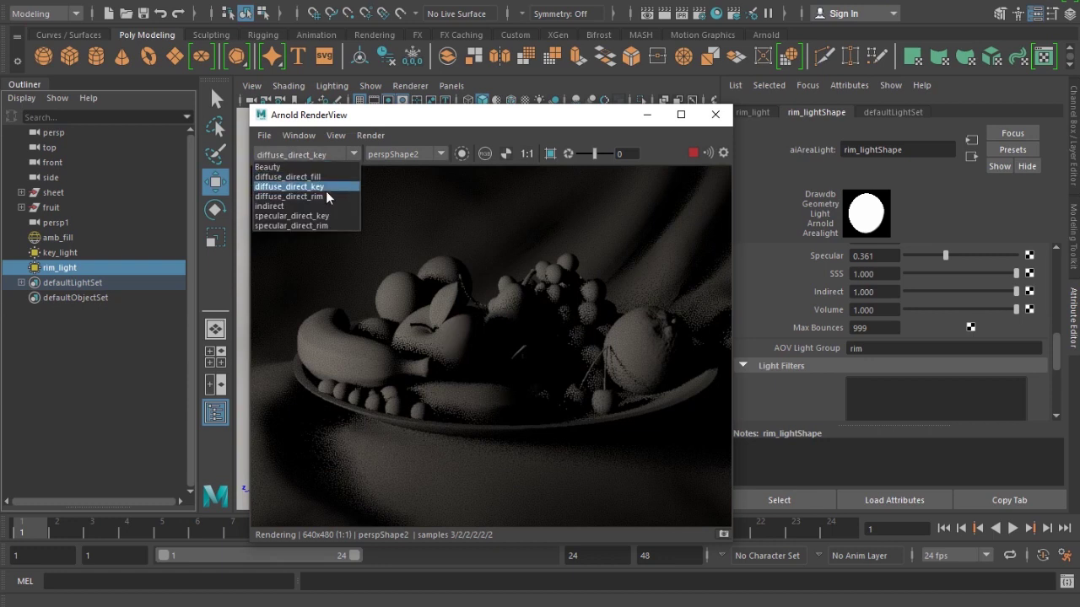
click(325, 195)
click(325, 155)
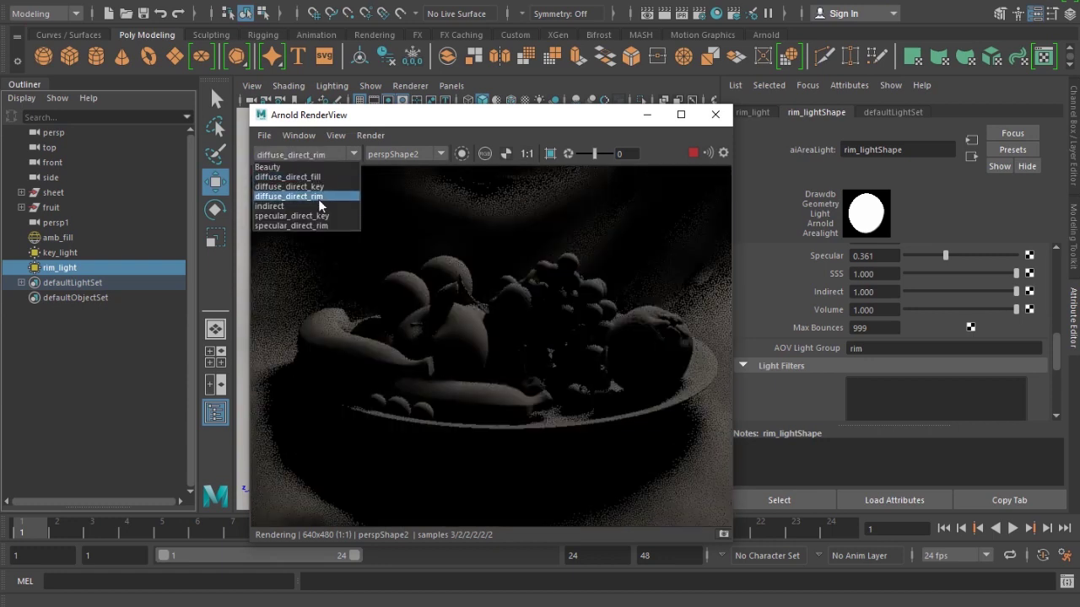
click(317, 206)
click(322, 152)
click(320, 167)
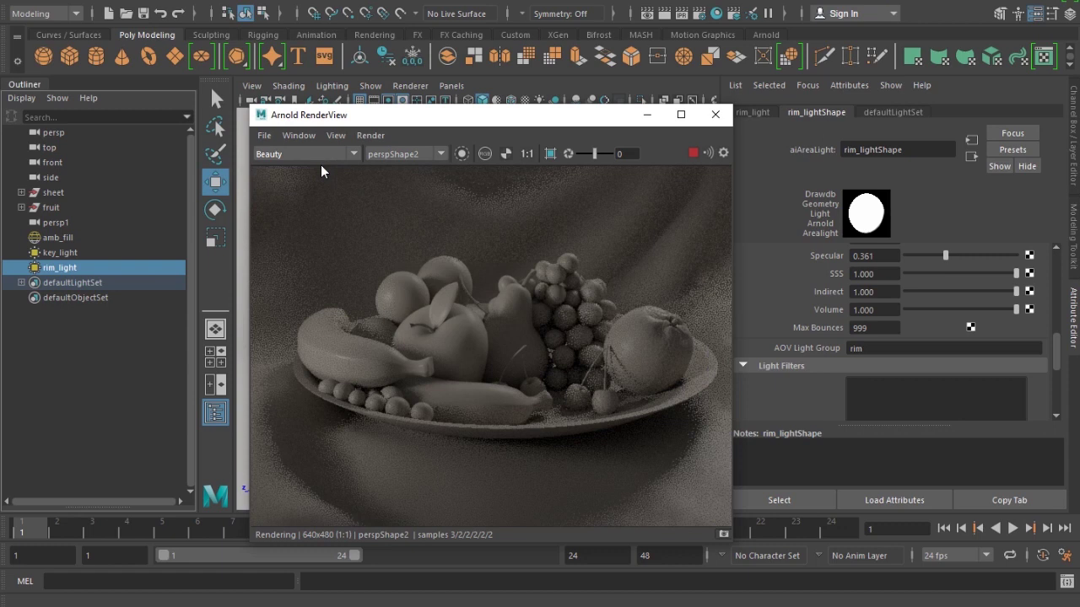
Stop the live render and try Diffuse sample values of 3 and 4 in the Arnold sampling settings
click(693, 153)
scroll(707, 226, up, 2)
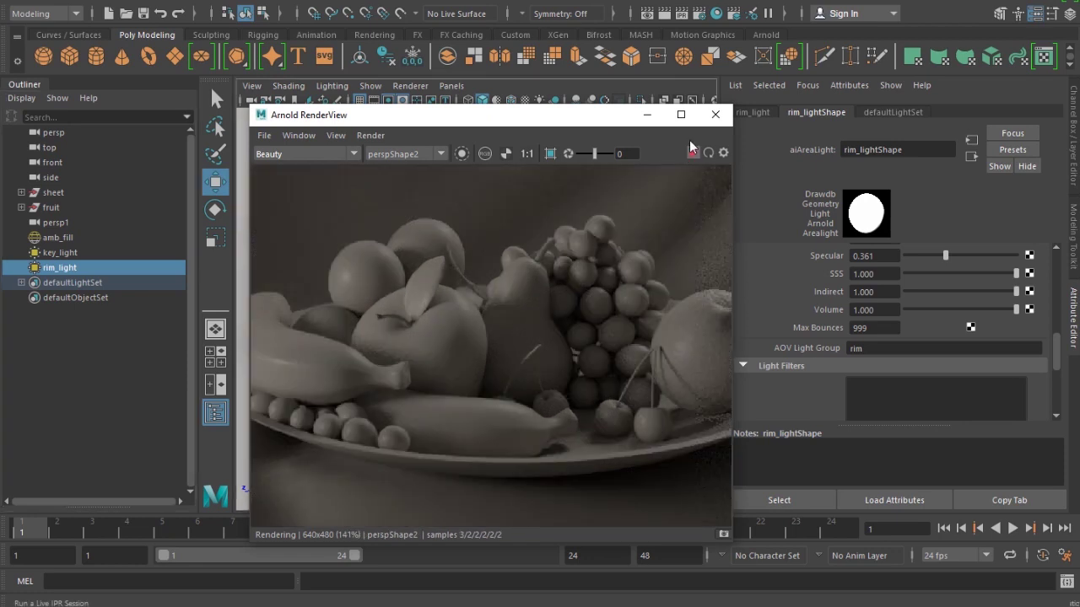
click(700, 13)
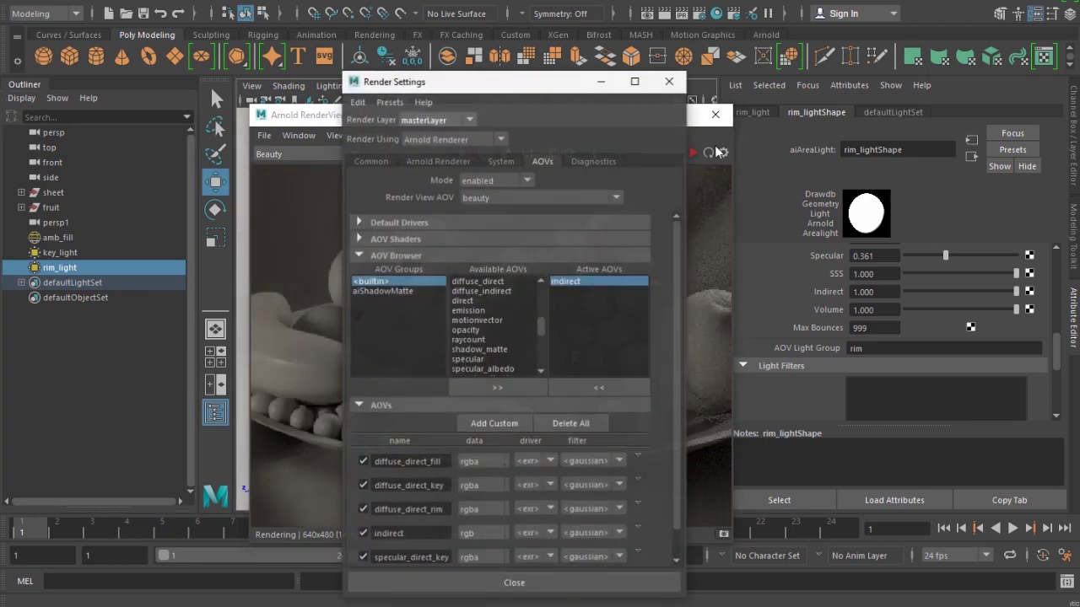
click(441, 159)
click(466, 257)
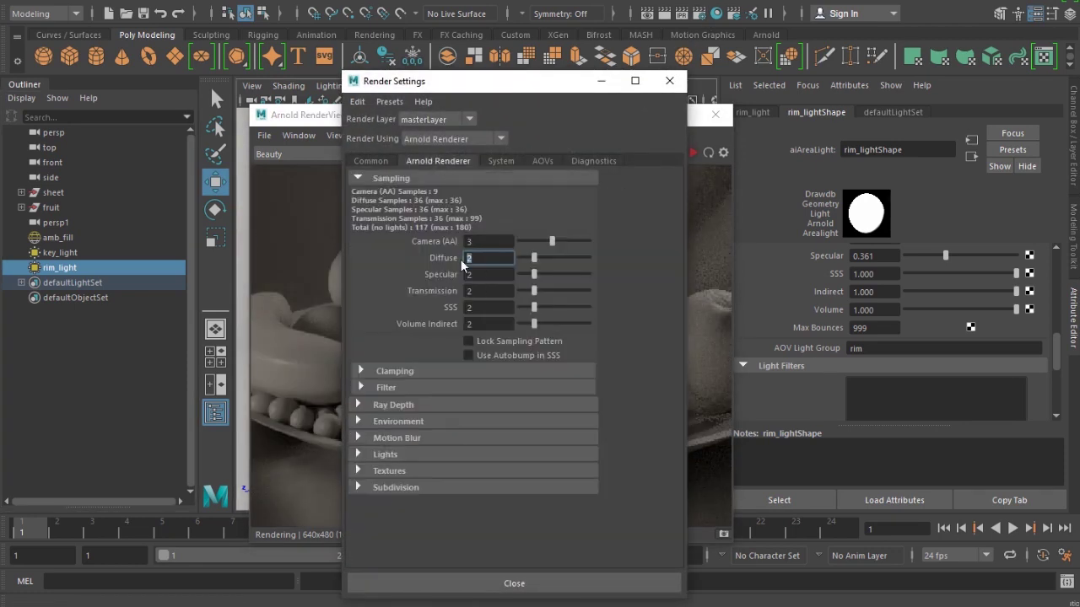
text(3)
key(Return)
text(4)
key(Return)
Select the output driver of the diffuse_direct_fill AOV and enable Merge AOVs on it
click(543, 161)
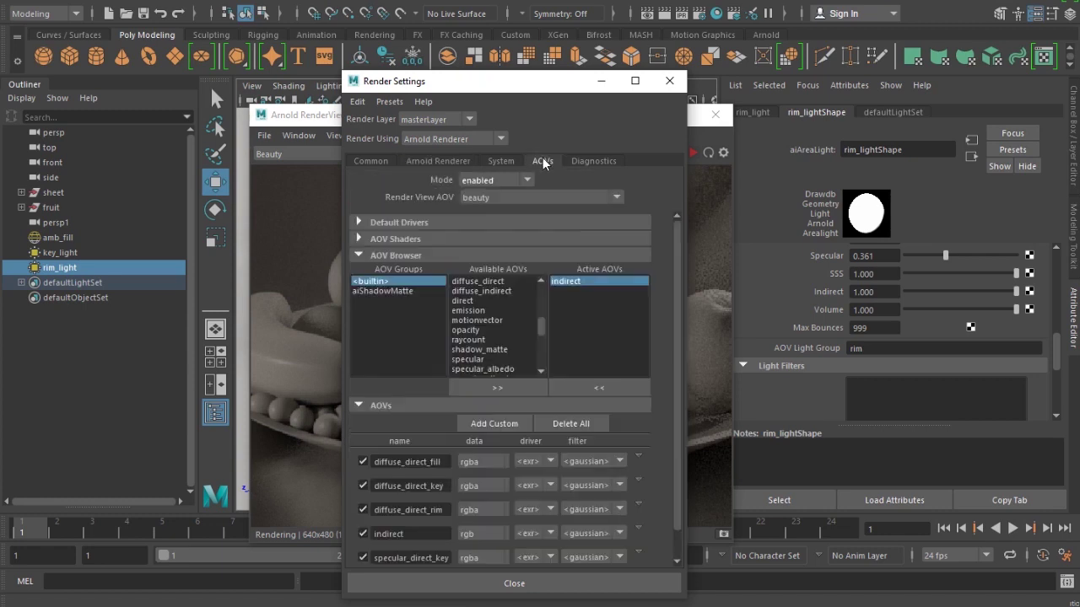
click(639, 457)
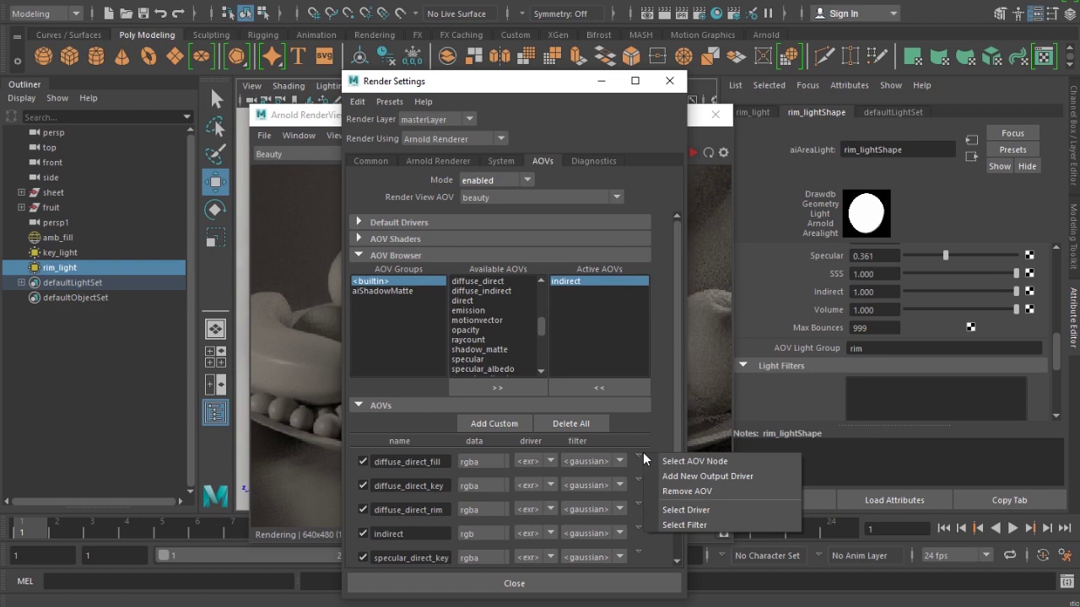
click(707, 510)
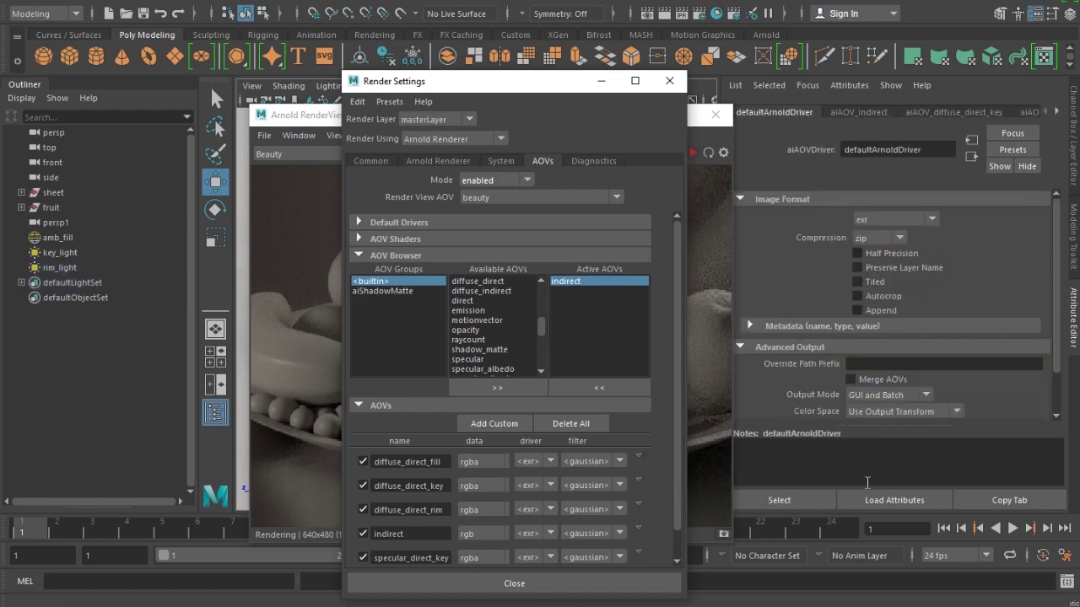
click(888, 379)
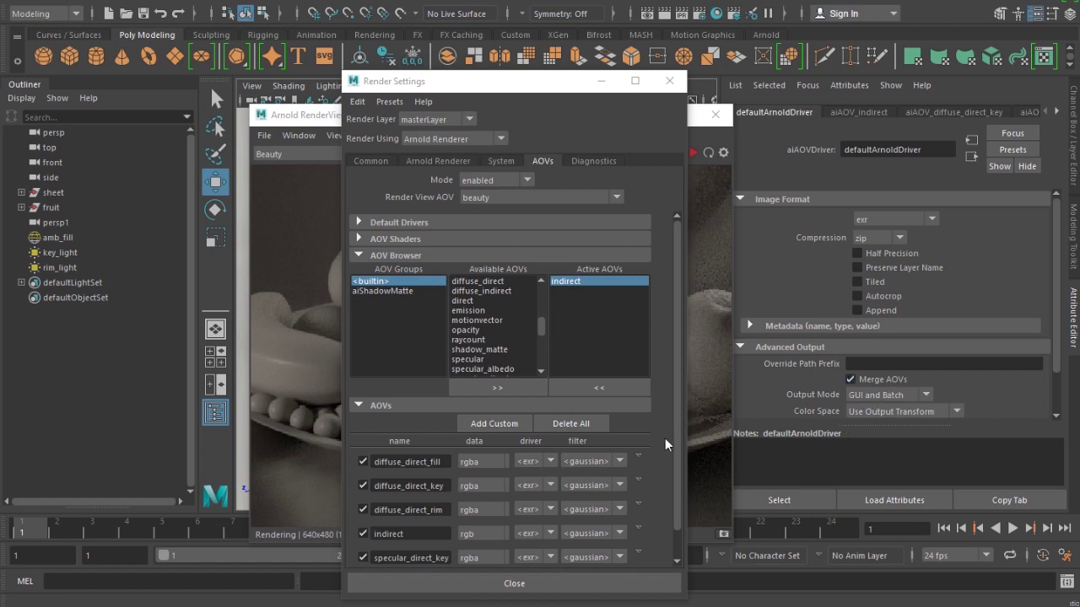
drag(674, 436, 704, 368)
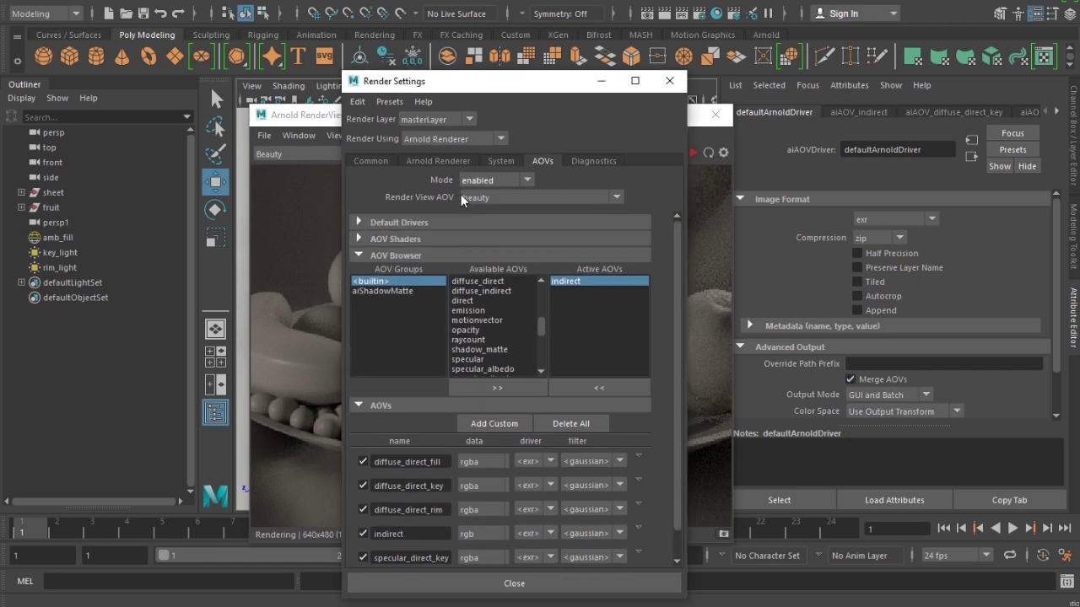
Set the renderable camera to persp1, check the full list of AOVs and close the render settings
click(385, 159)
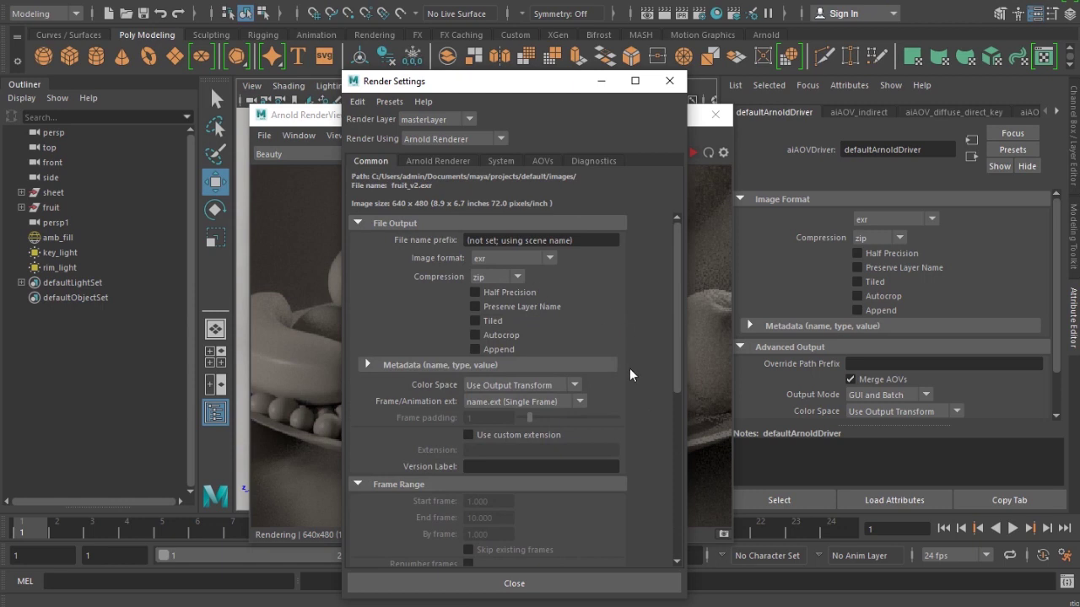
drag(678, 357, 664, 477)
click(559, 384)
click(551, 413)
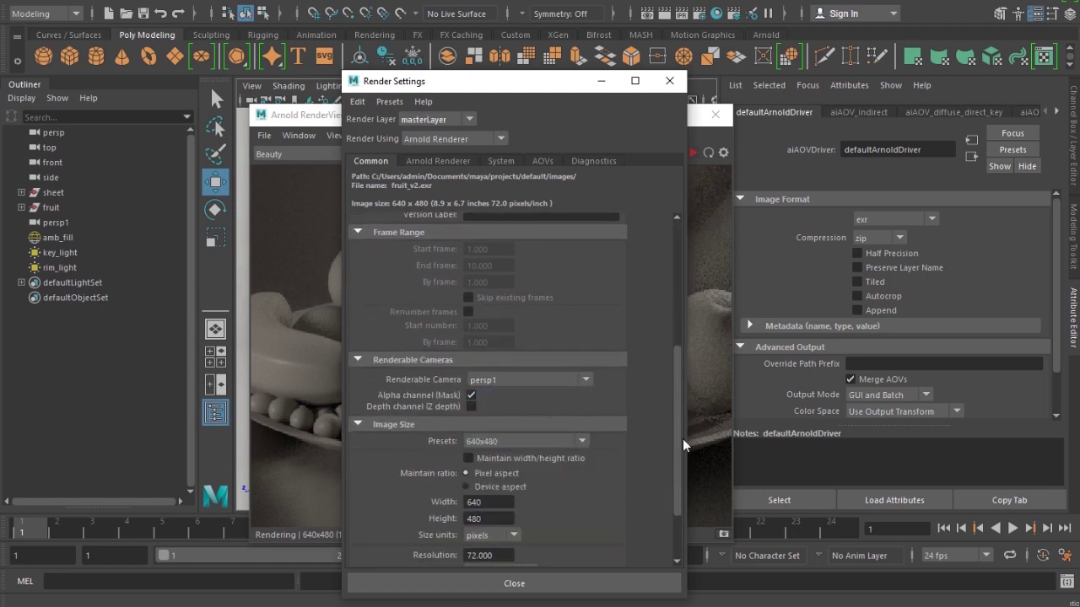
drag(679, 424, 665, 269)
click(542, 160)
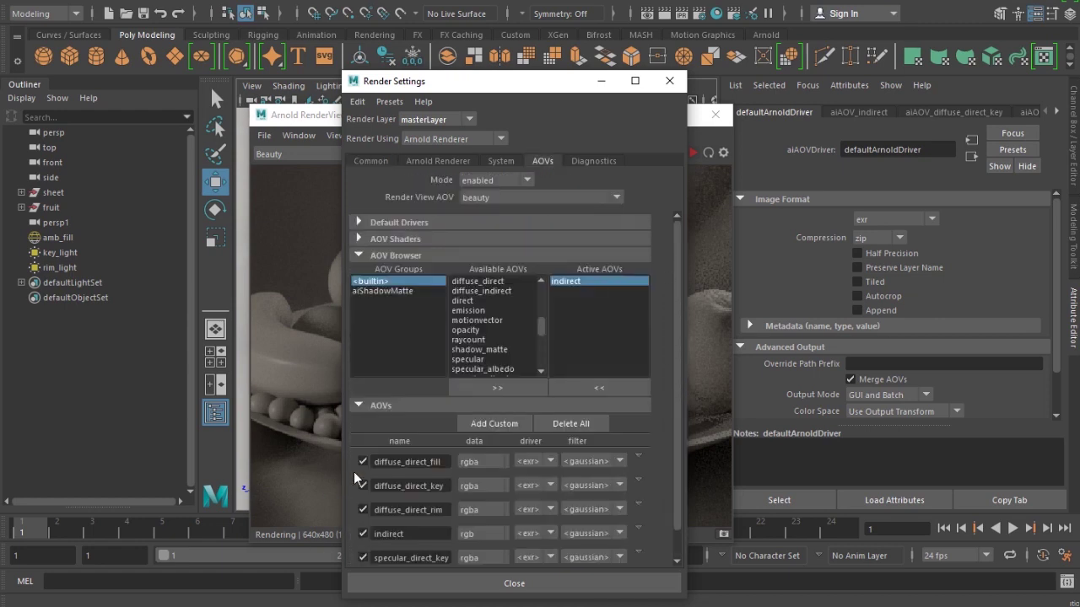
drag(678, 361, 672, 461)
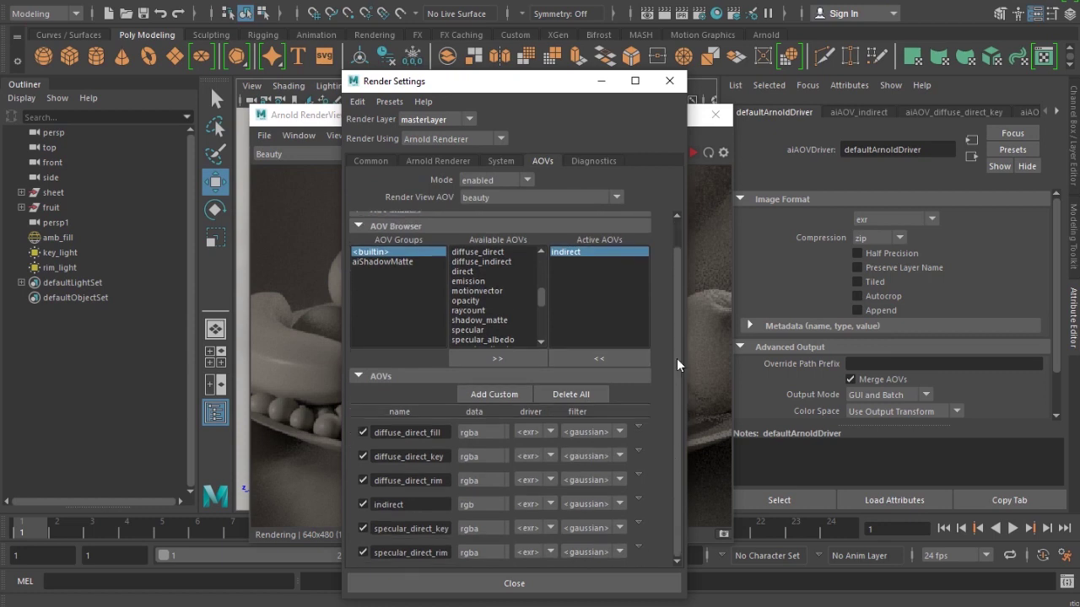
scroll(677, 364, up, 2)
click(670, 81)
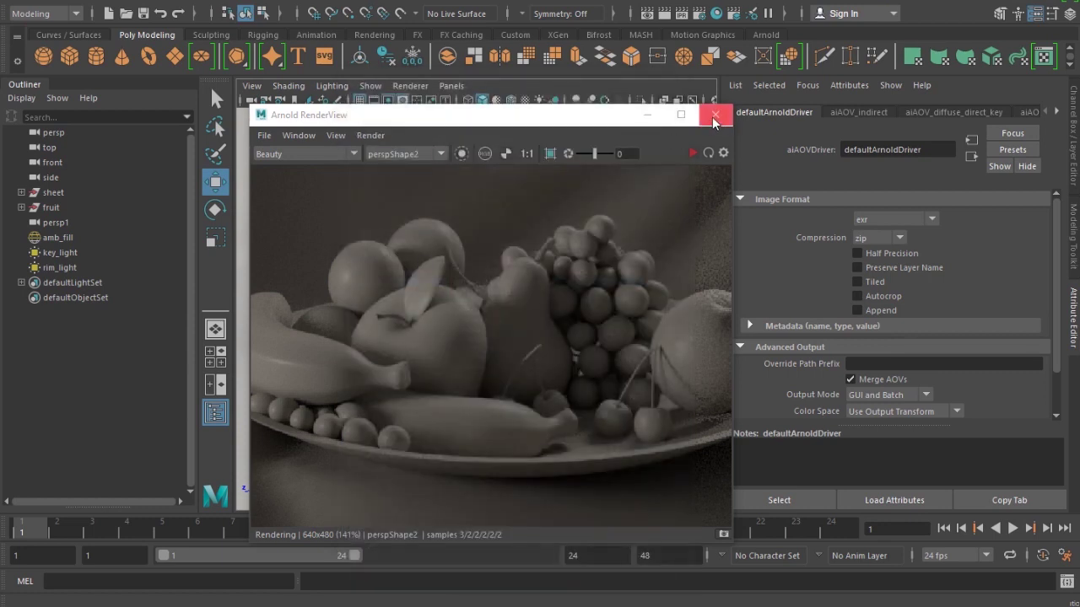
Close the render view, switch to the Rendering menu set and run Render Sequence for the current frame with camera persp1
click(714, 115)
click(44, 13)
click(38, 90)
click(407, 2)
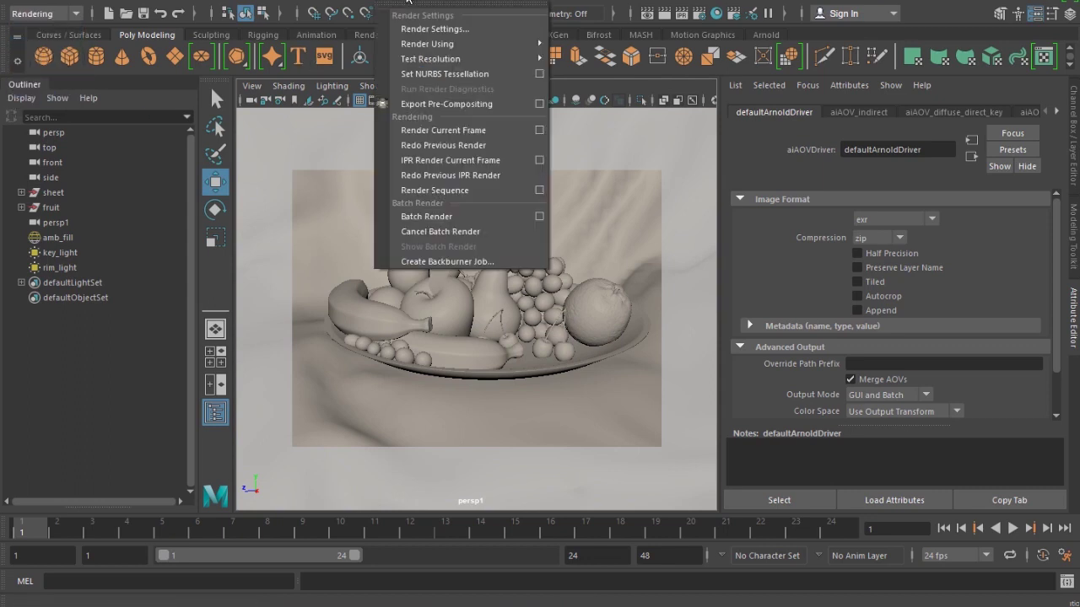
click(540, 193)
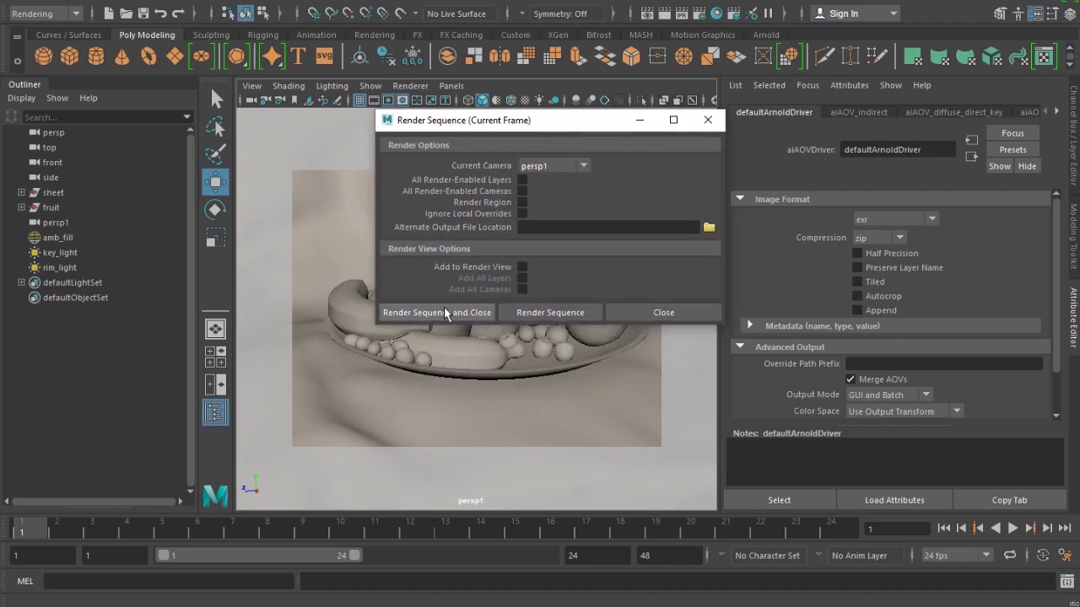
click(446, 313)
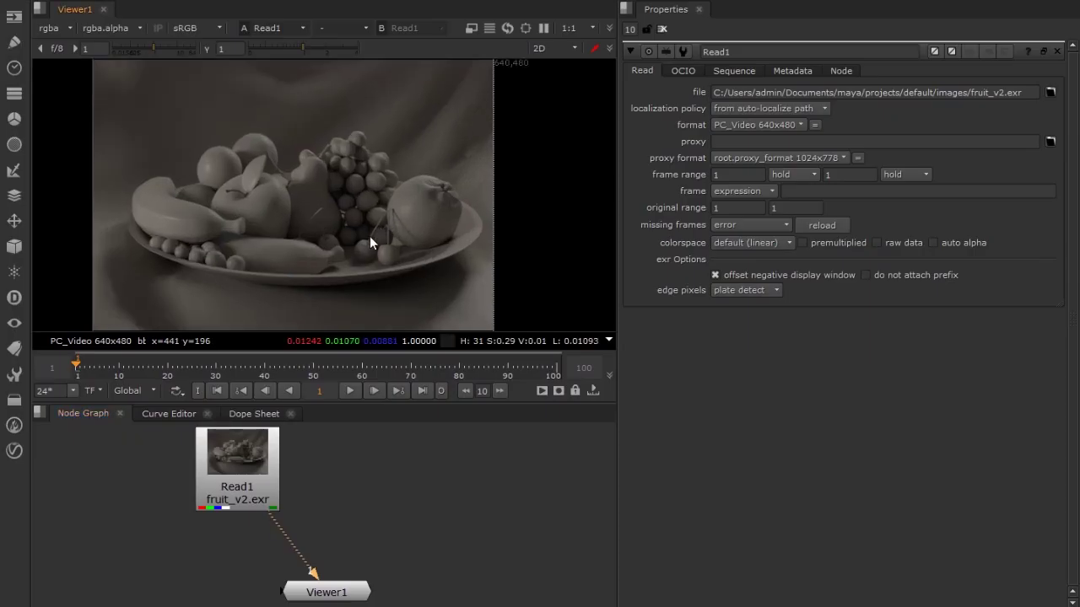
View the diffuse_direct_fill, diffuse_direct_key and diffuse_direct_rim layers of fruit_v2.exr one after another in the viewer
middle_drag(370, 475, 426, 466)
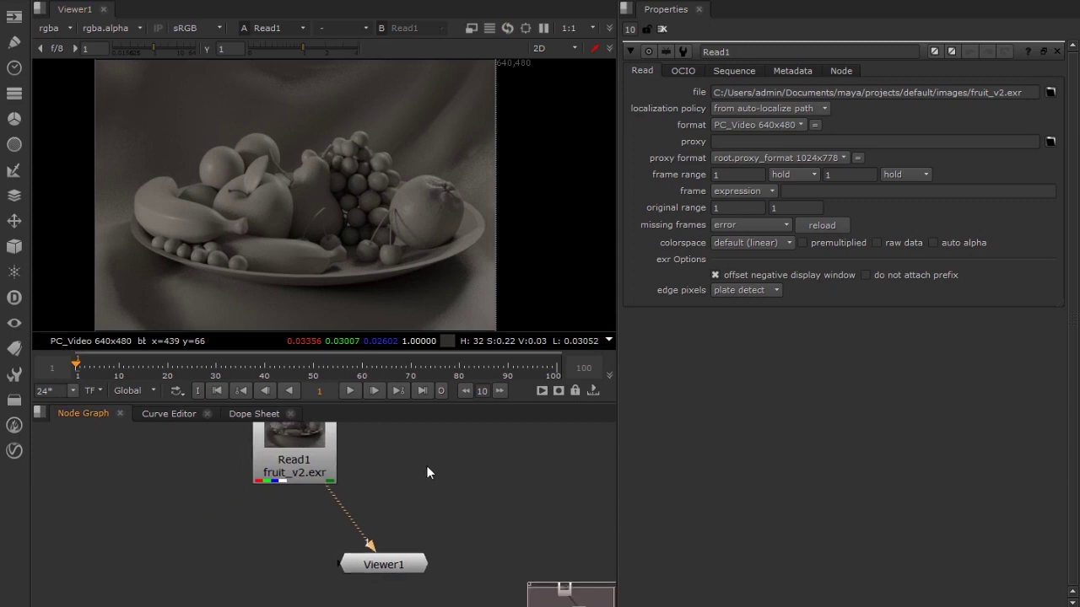
click(59, 31)
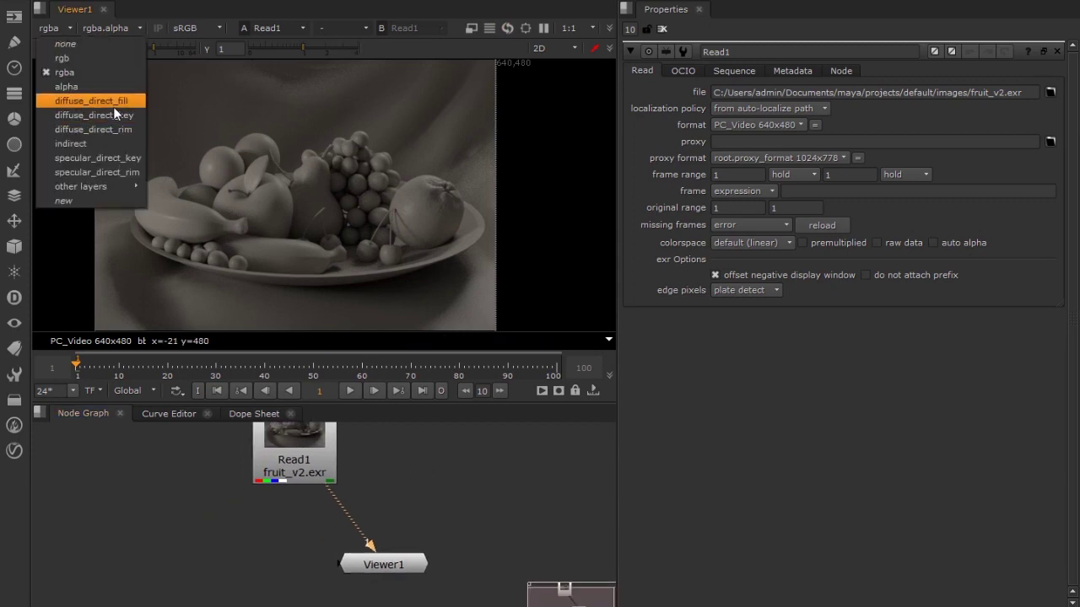
click(112, 103)
click(65, 27)
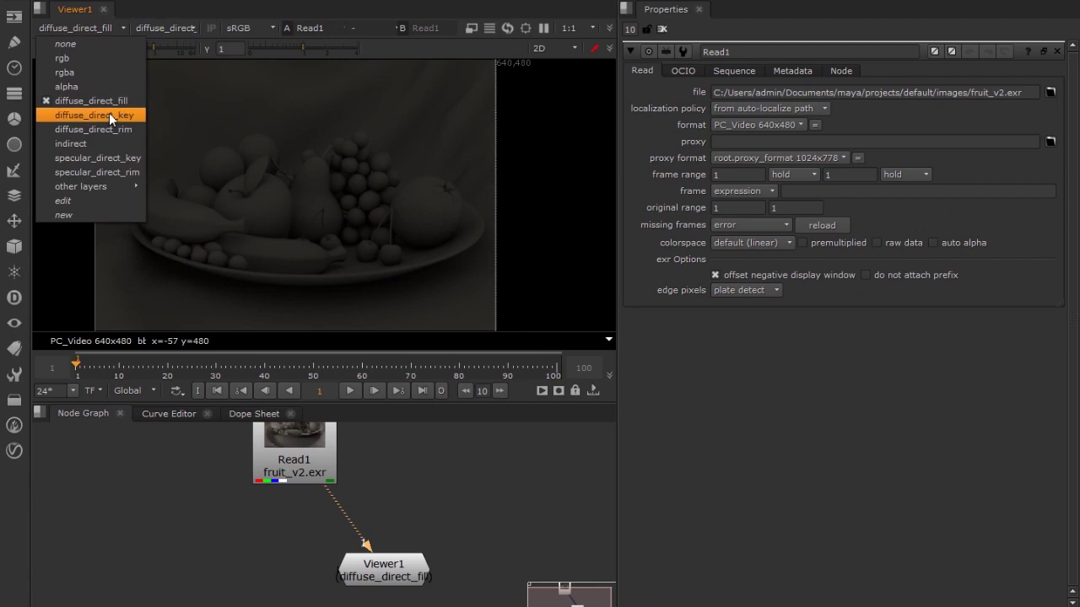
click(107, 111)
click(90, 29)
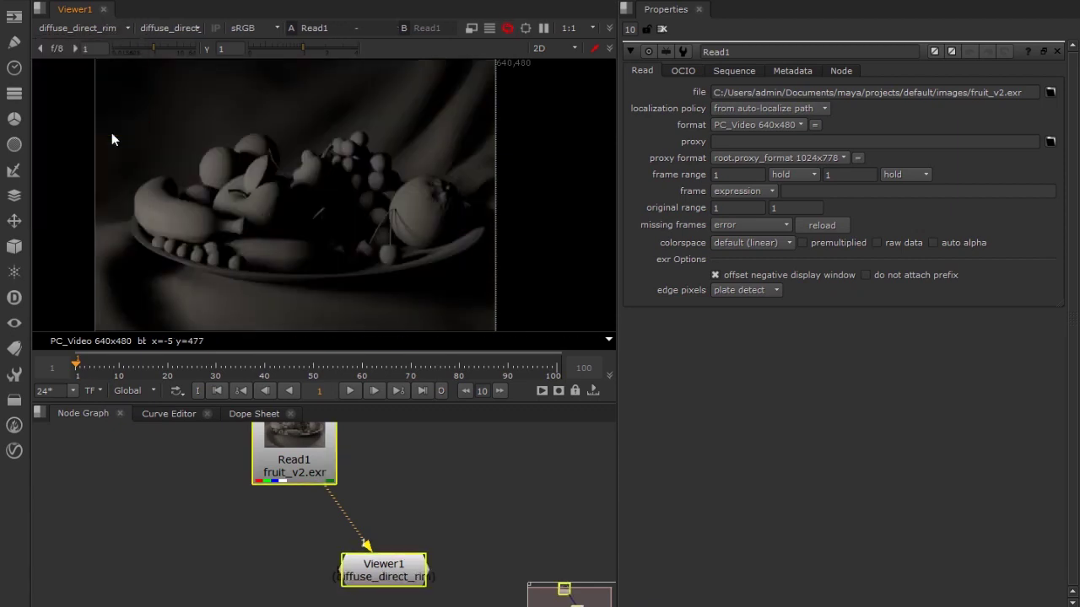
click(111, 131)
View the indirect, specular_direct_key and specular_direct_rim layers, and return the viewer to rgba
click(98, 27)
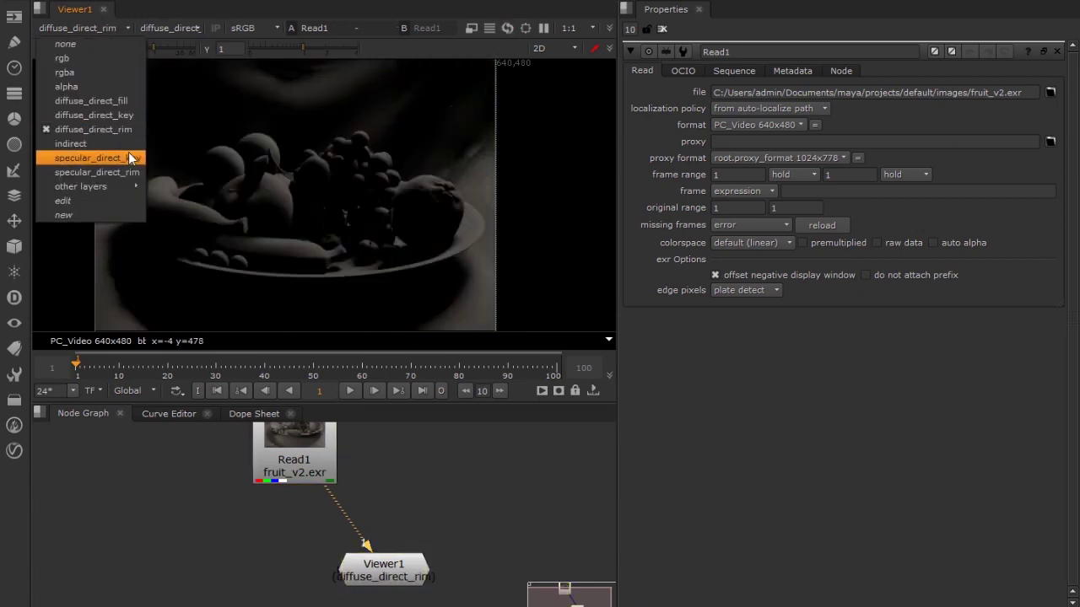
click(126, 143)
click(85, 28)
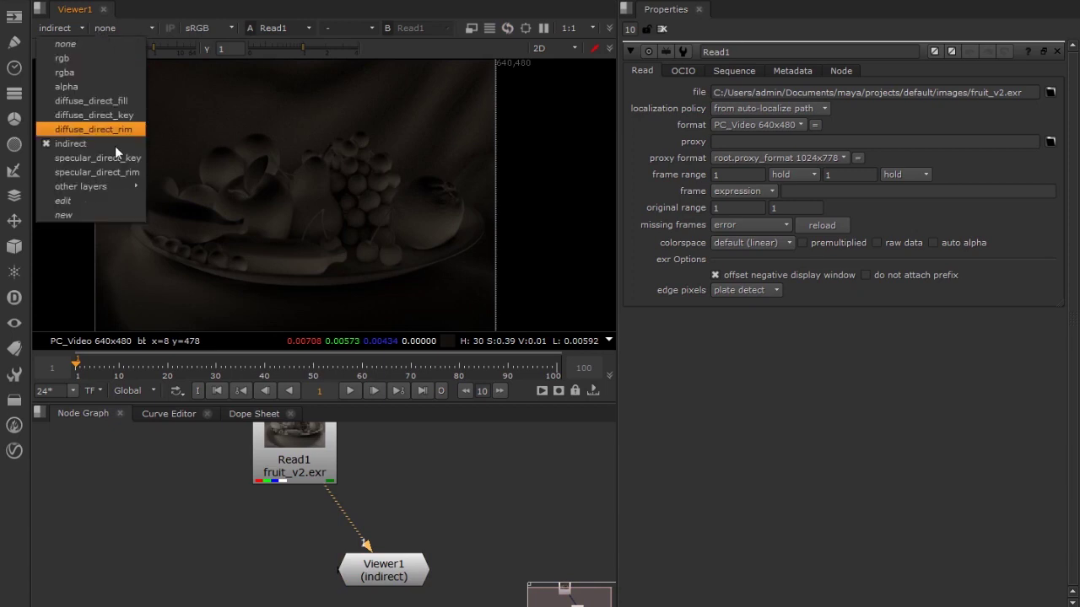
click(117, 157)
click(77, 27)
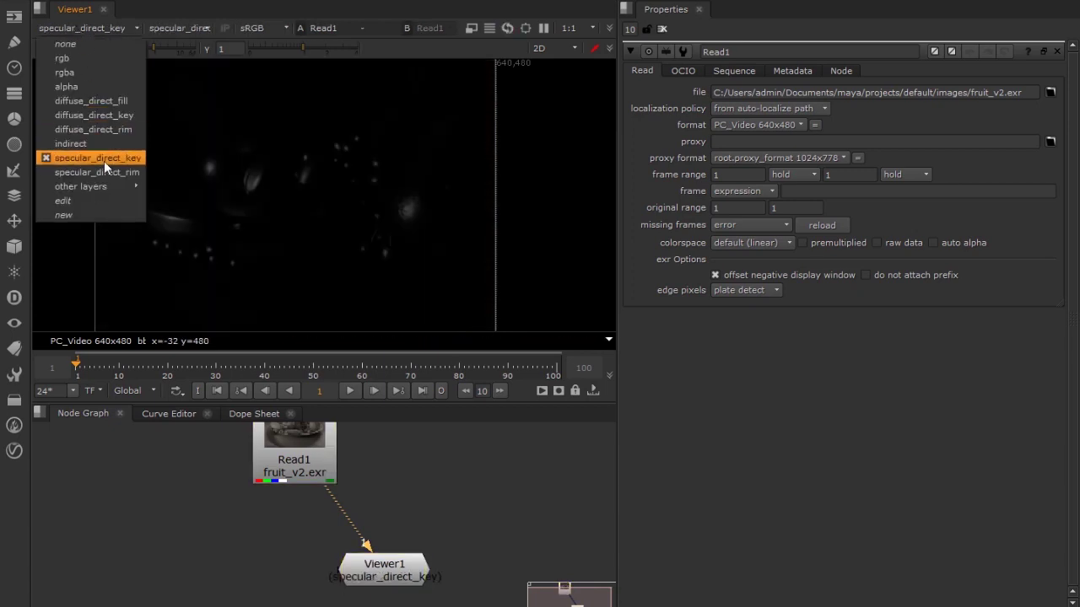
click(107, 171)
click(92, 29)
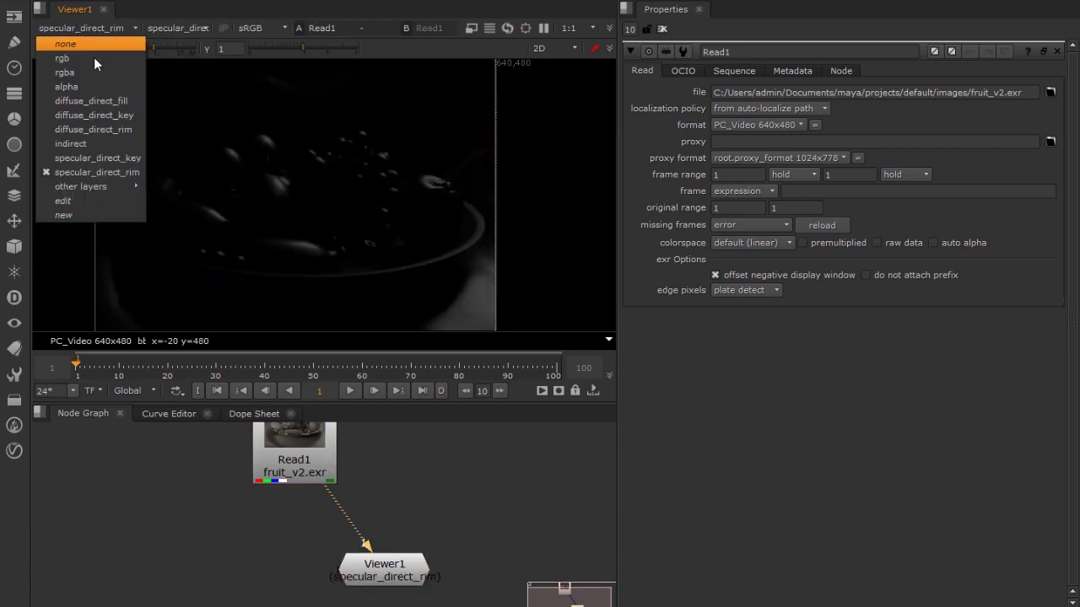
click(94, 73)
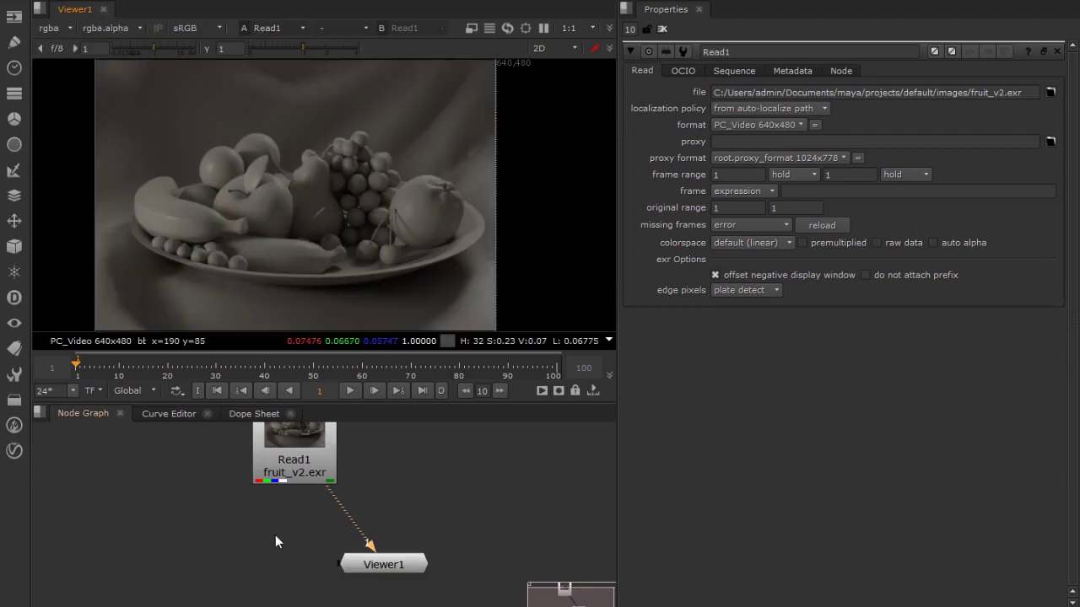
Add a Shuffle node, connect its input to Read1 and route the viewer through it
key(Tab)
text(shuffle)
key(Return)
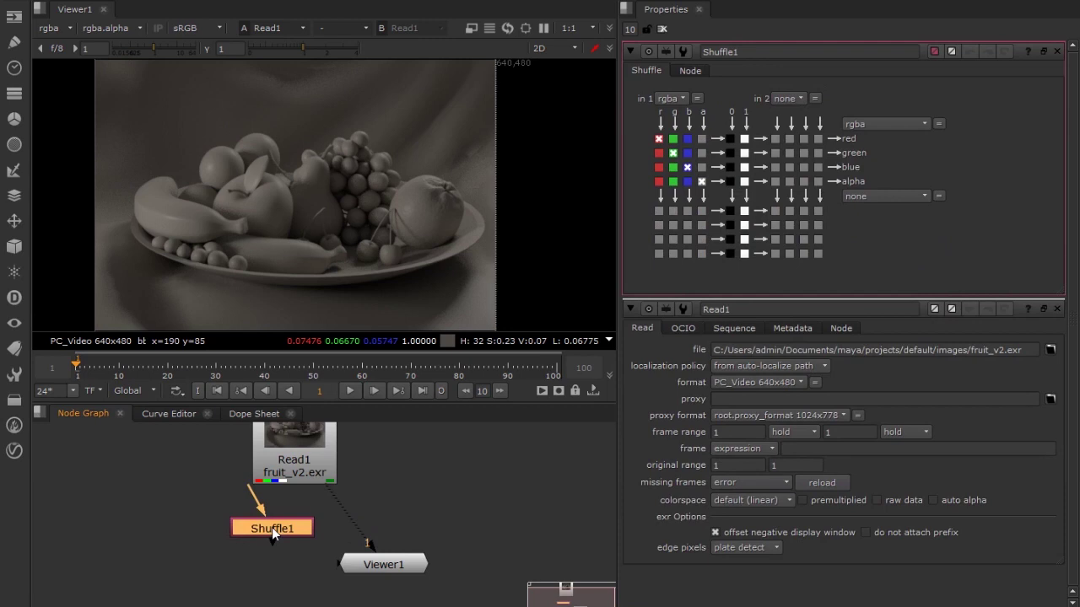
drag(252, 490, 280, 473)
drag(336, 495, 263, 533)
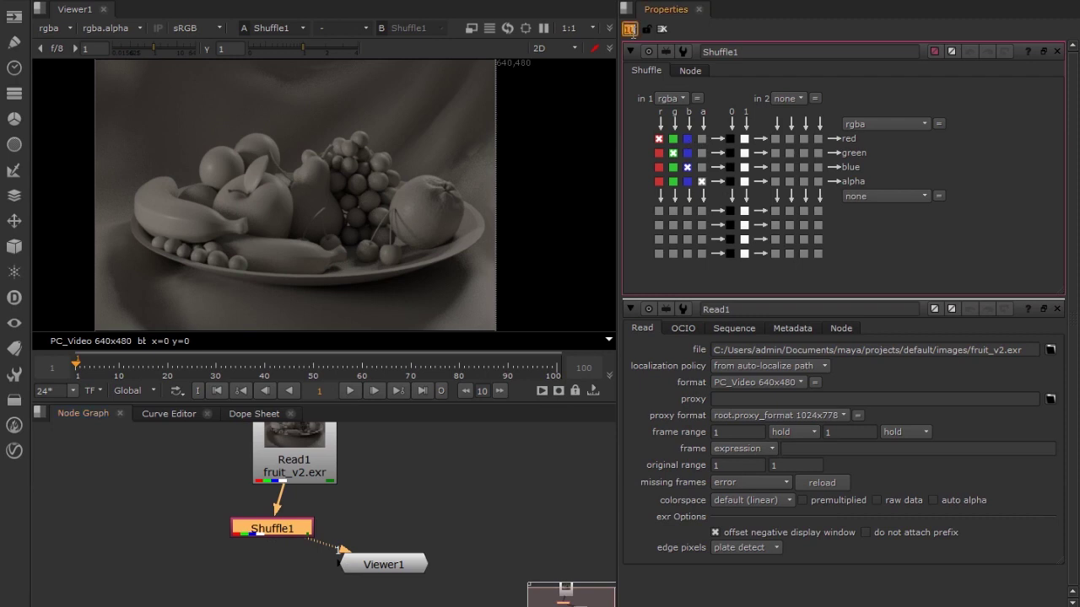
Limit the open node properties to 1 and set the Shuffle node's first input layer to diffuse_direct_fill
click(629, 29)
text(1)
key(Return)
click(684, 97)
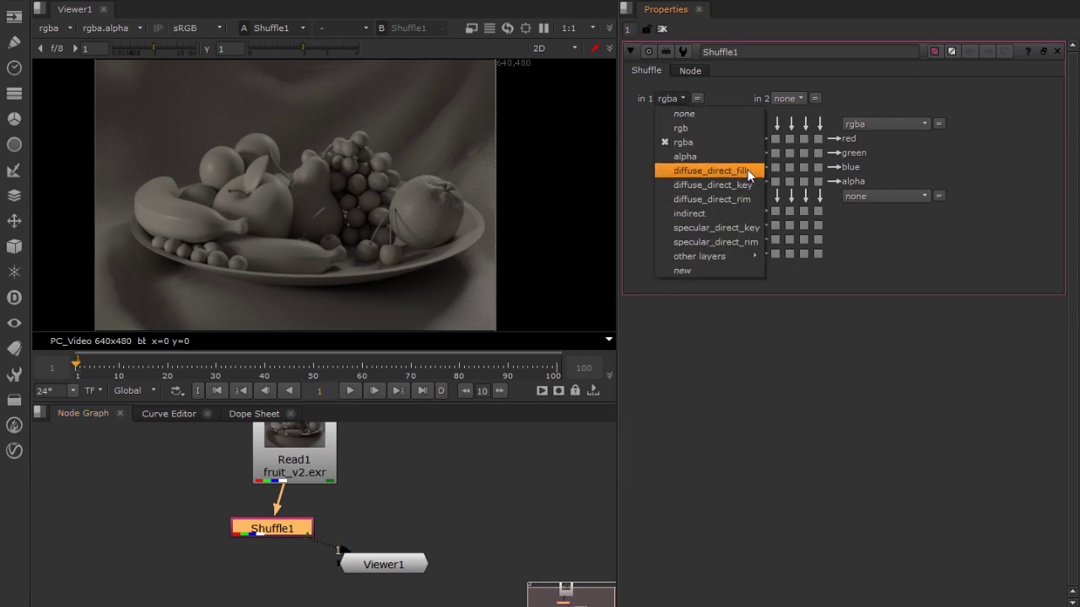
click(717, 171)
Move the Shuffle node and the viewer apart in the node graph and rename the Shuffle node diffuse_fill
middle_drag(248, 546, 300, 536)
drag(332, 518, 237, 515)
drag(451, 548, 340, 598)
click(248, 512)
double_click(741, 52)
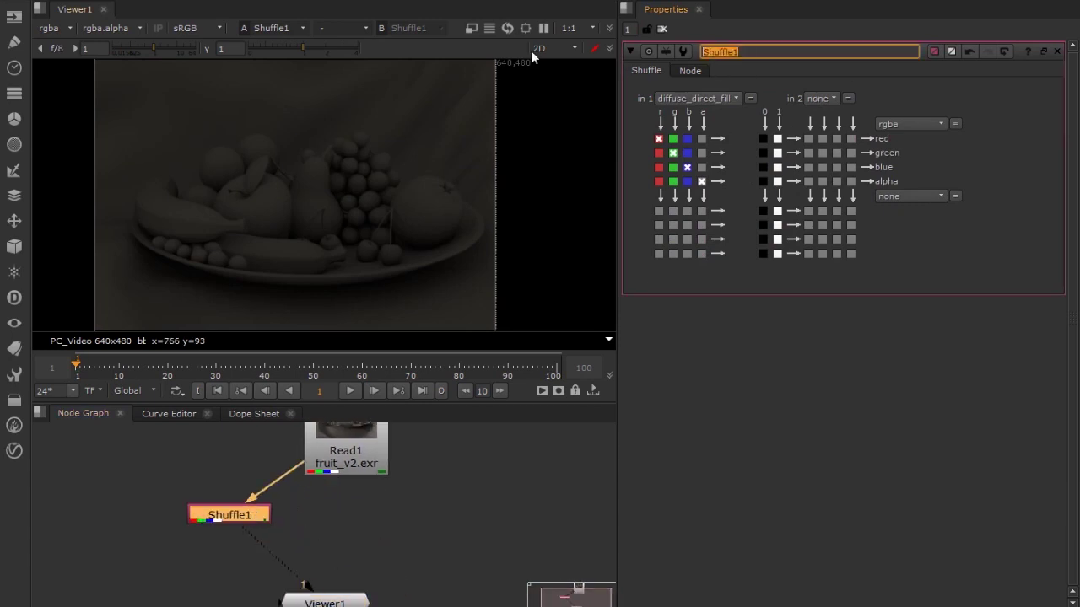
text(diffuse_fill)
key(Return)
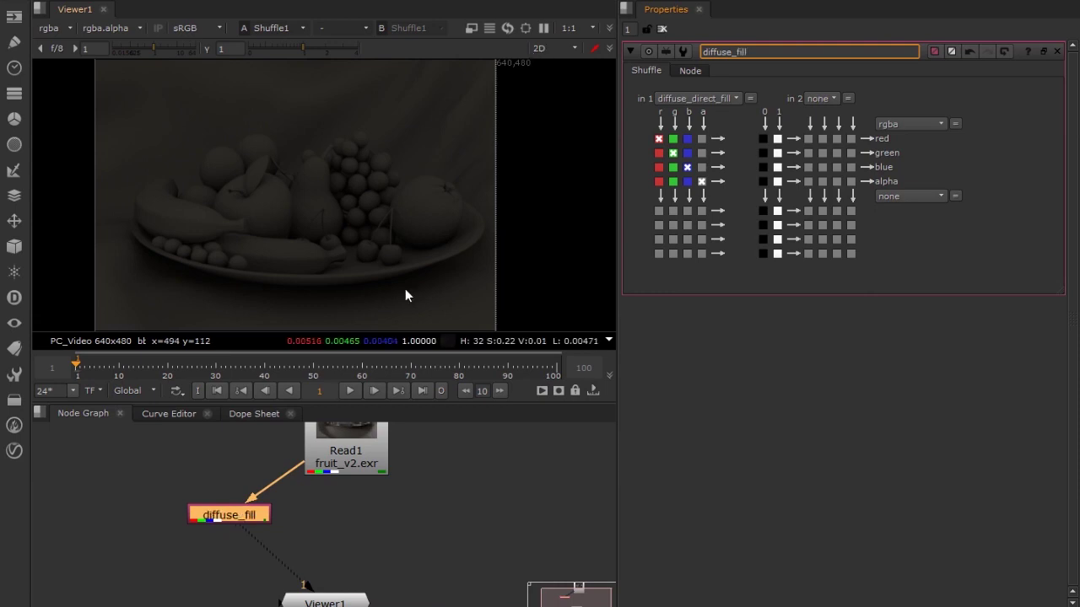
Add a second Shuffle node fed by Read1, place it beside diffuse_fill and rename it diffuse_key
click(354, 513)
key(Tab)
key(Return)
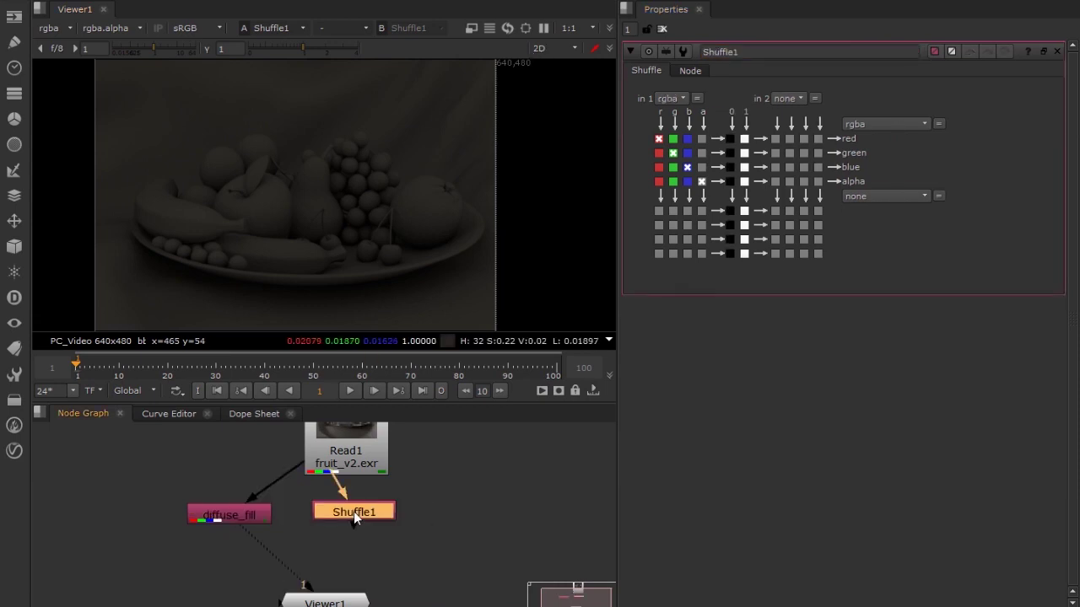
drag(359, 516, 388, 548)
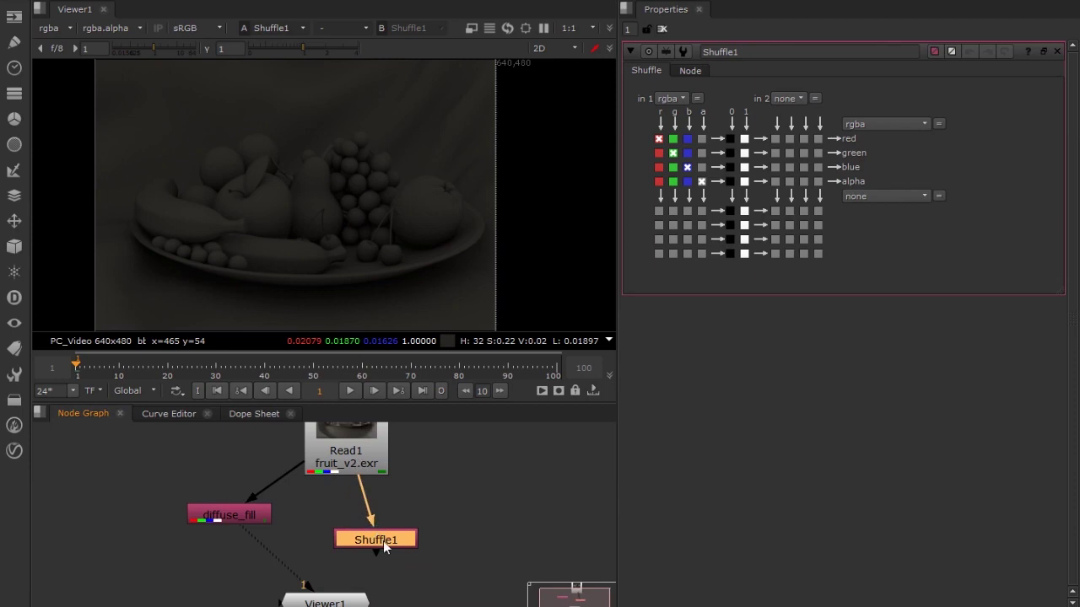
double_click(754, 52)
text(di)
key(BackSpace)
key(BackSpace)
text(diffuse_key)
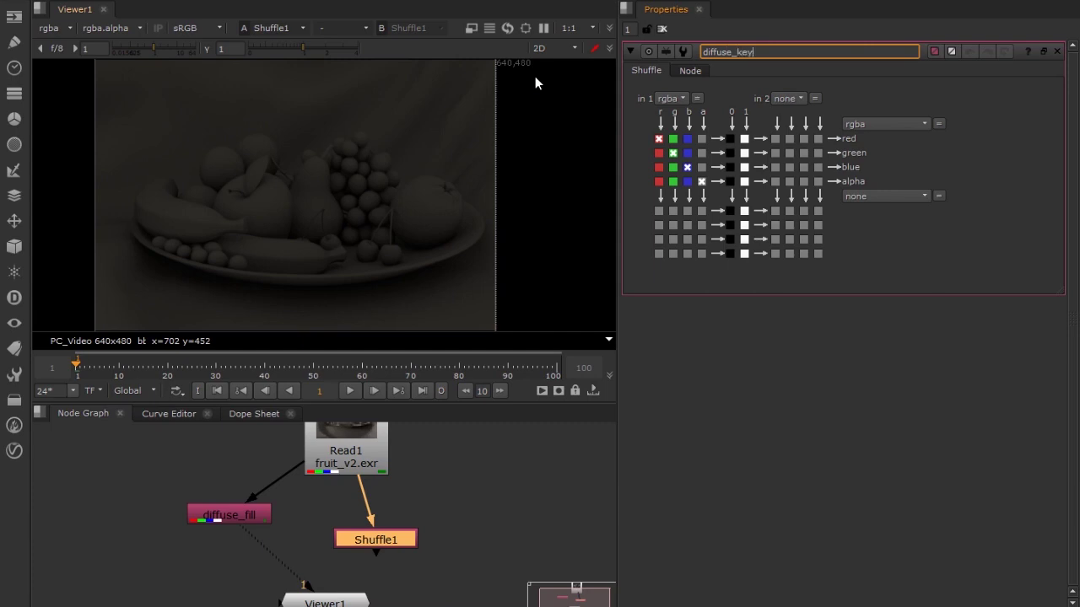
key(Return)
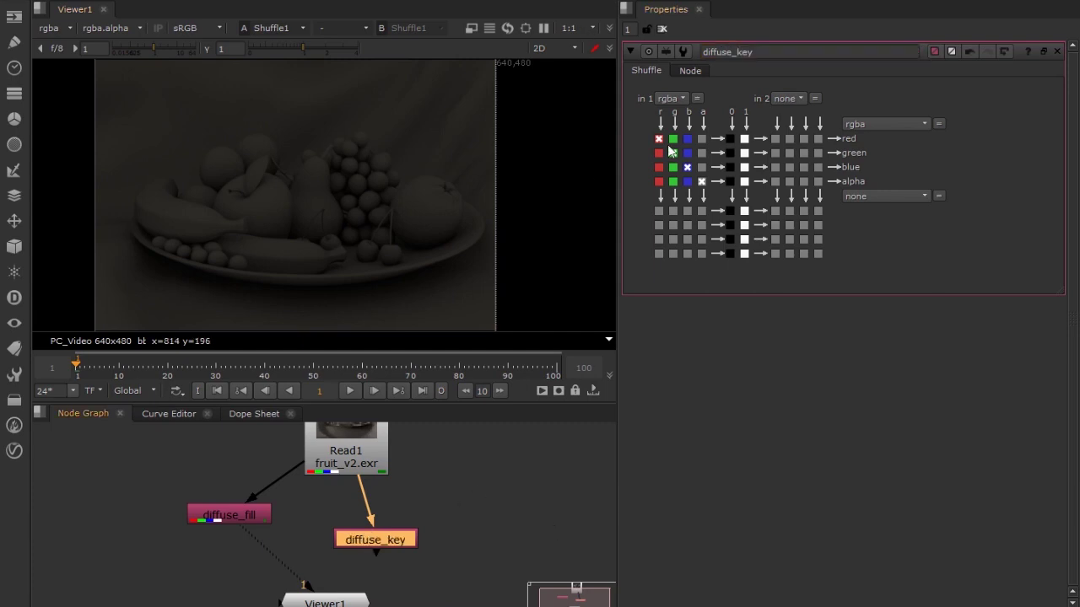
Set diffuse_key's first input layer to diffuse_direct_key and move the viewer node aside below diffuse_fill
click(677, 99)
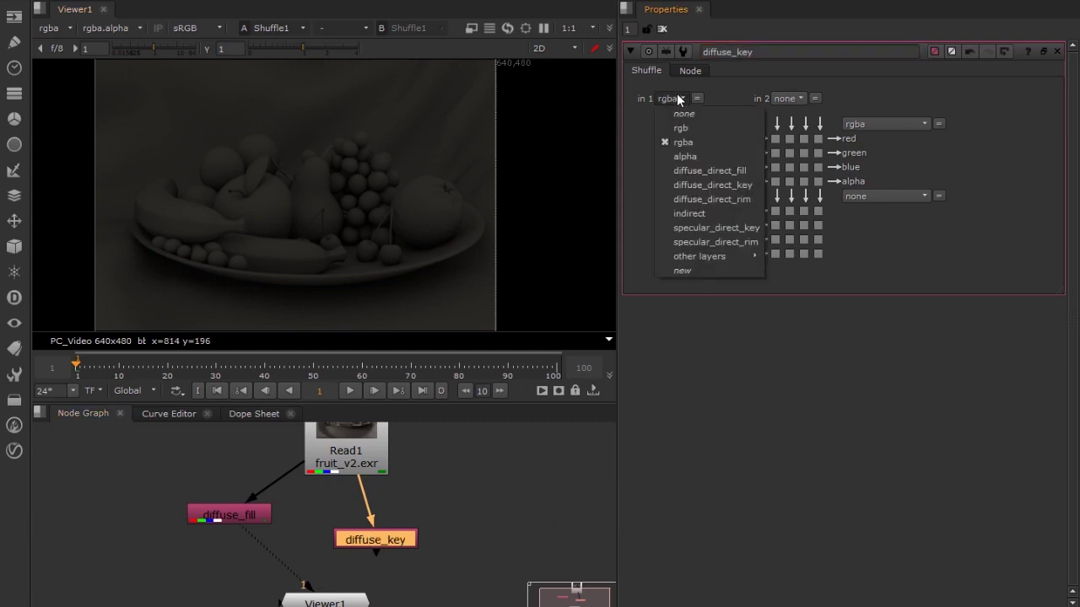
click(733, 186)
middle_drag(318, 566, 339, 524)
drag(368, 500, 364, 476)
drag(363, 557, 222, 582)
click(386, 541)
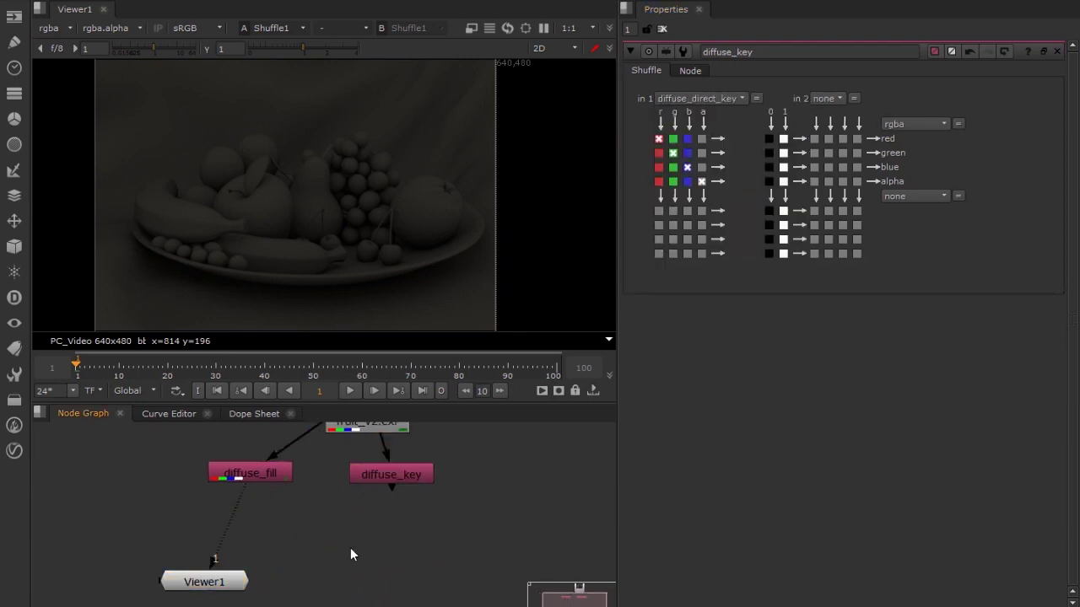
Merge diffuse_fill as B and diffuse_key as A, view the Merge node and set its operation to plus
key(m)
drag(350, 548, 257, 474)
drag(321, 526, 400, 483)
key(1)
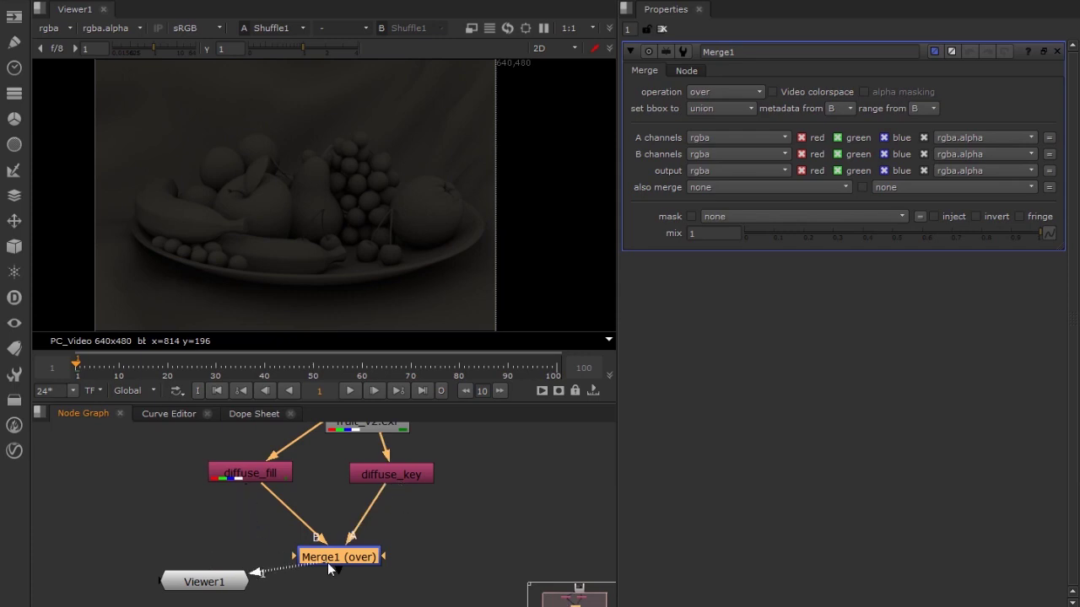
click(726, 91)
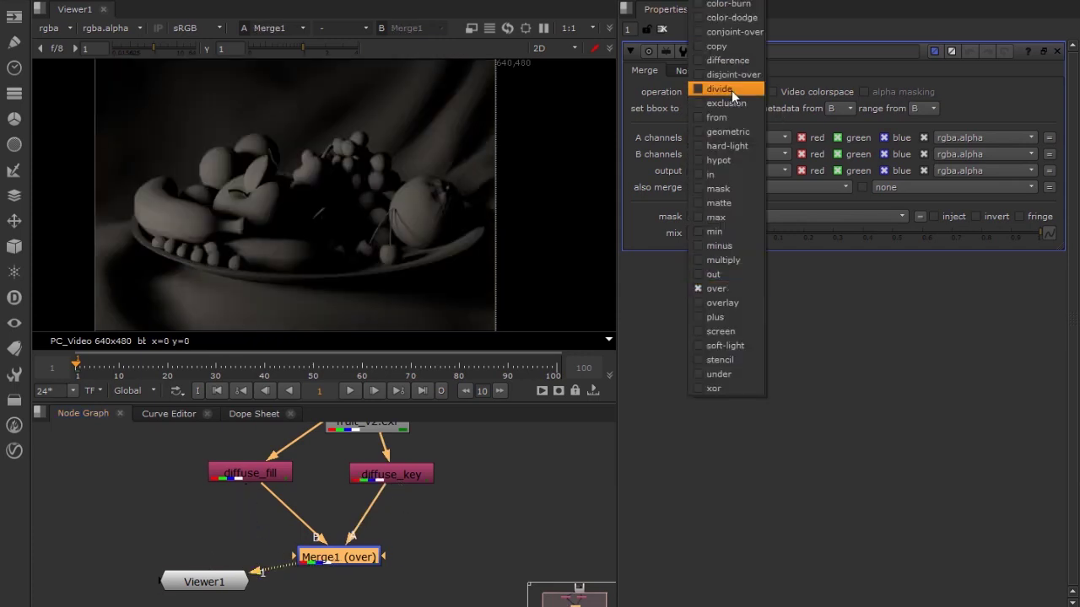
click(729, 318)
Add a third Shuffle node next to diffuse_key and rename it diffuse_rim
middle_drag(445, 487, 353, 533)
click(404, 502)
key(Tab)
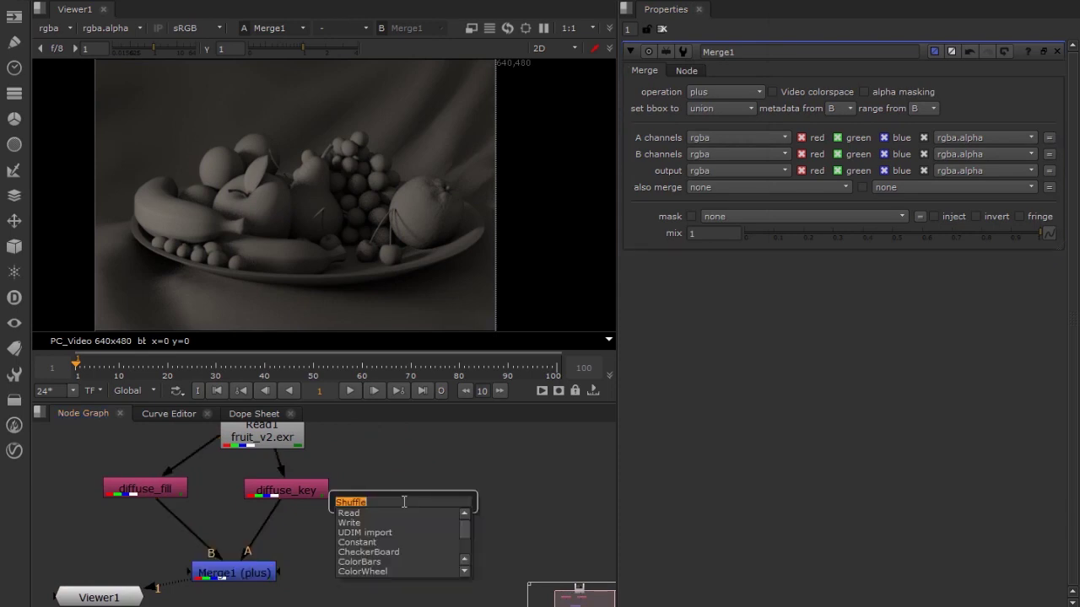
key(Return)
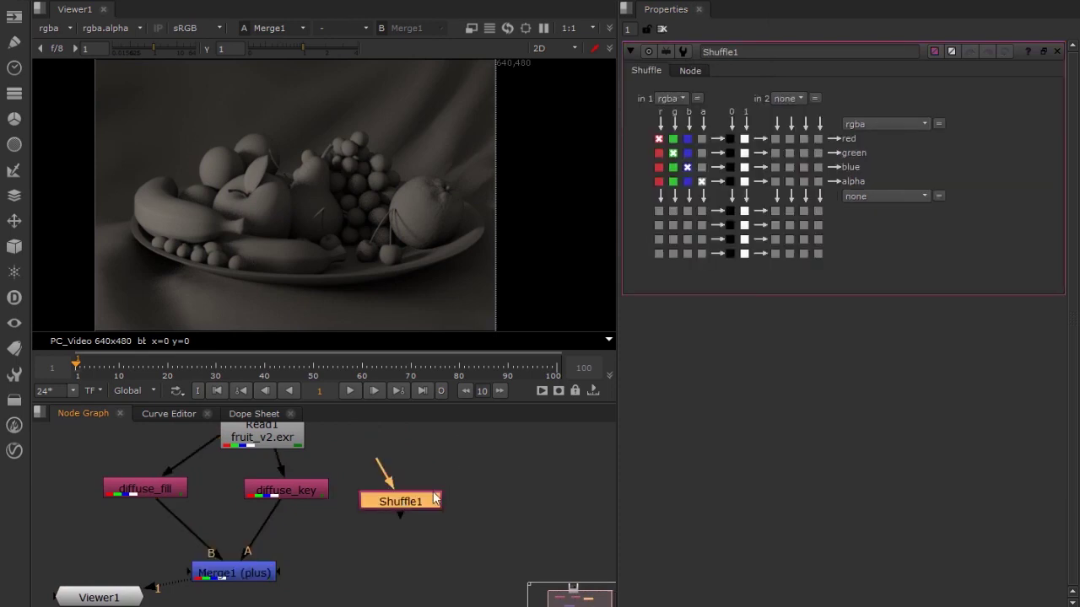
text(ndiffuse_rim)
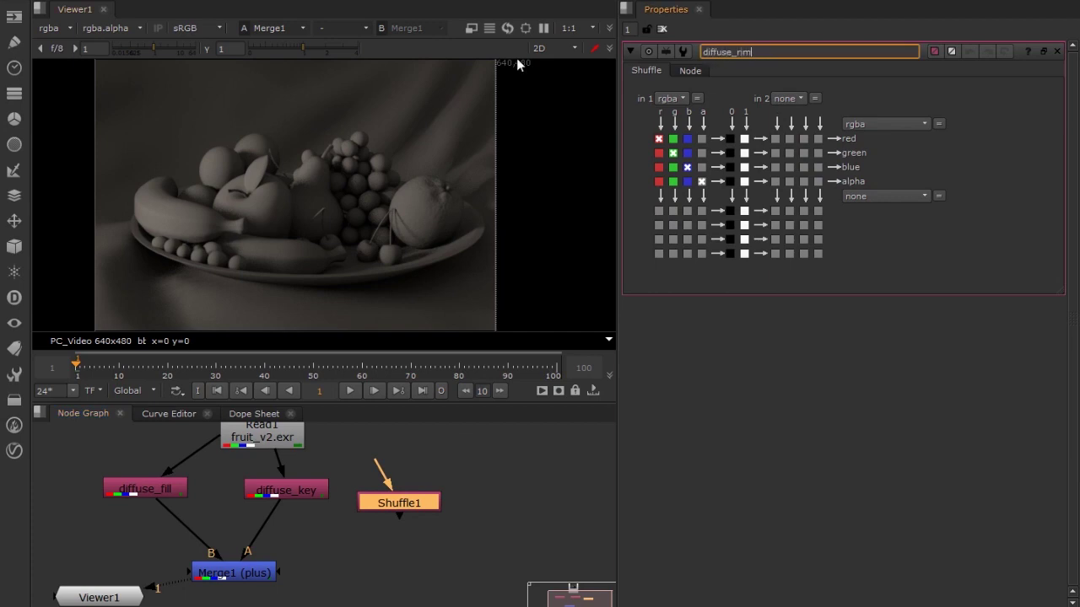
key(Return)
Connect diffuse_rim to Read1 and set its first input layer to diffuse_direct_rim
middle_drag(374, 460, 376, 478)
drag(376, 478, 287, 435)
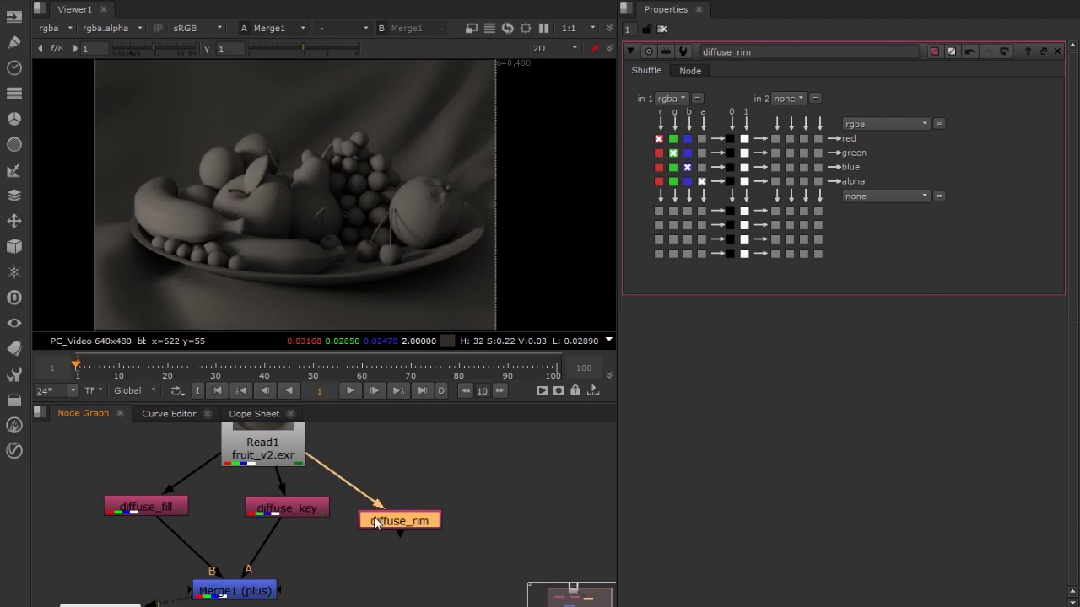
click(679, 99)
click(710, 199)
Connect diffuse_rim to the Merge node as input A2 and move the viewer node below the Merge node
middle_drag(422, 542, 434, 499)
drag(424, 482, 440, 462)
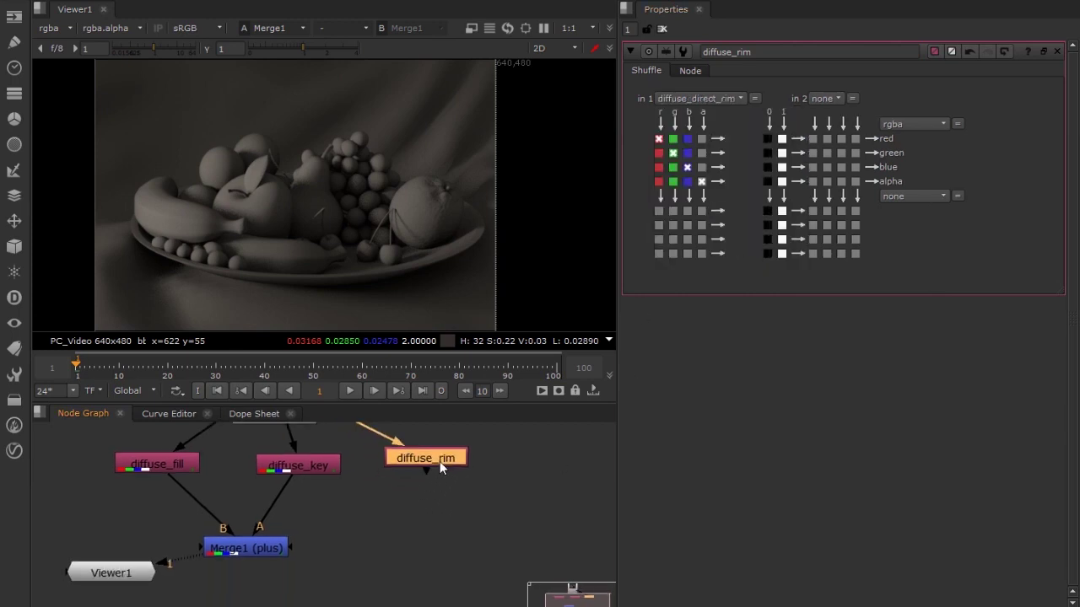
drag(285, 533, 436, 460)
middle_drag(454, 547, 391, 565)
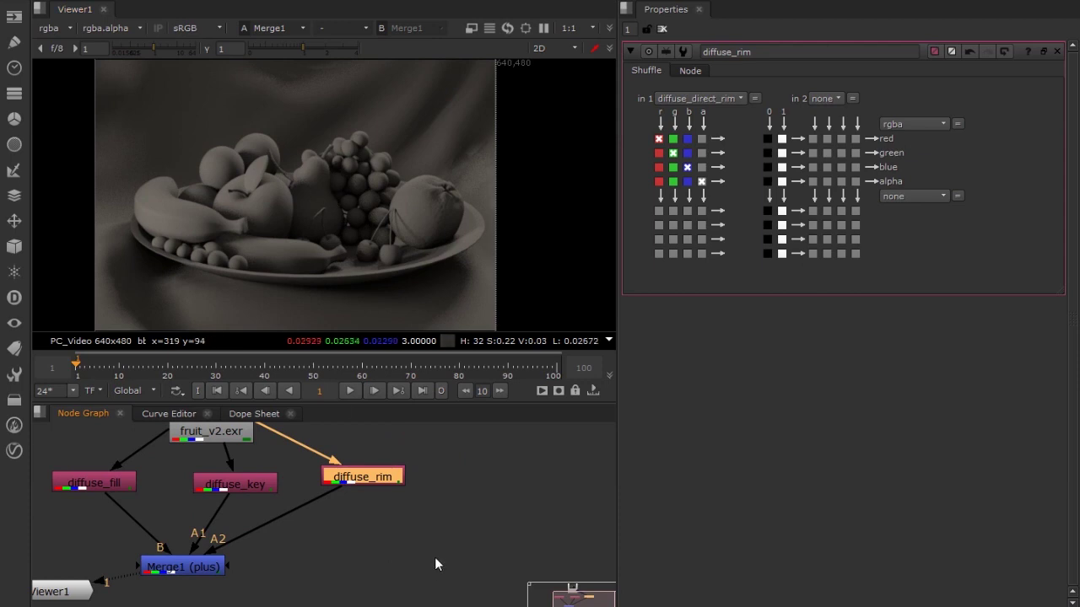
scroll(432, 562, down, 3)
middle_drag(421, 528, 439, 523)
drag(212, 574, 296, 606)
middle_drag(363, 514, 337, 558)
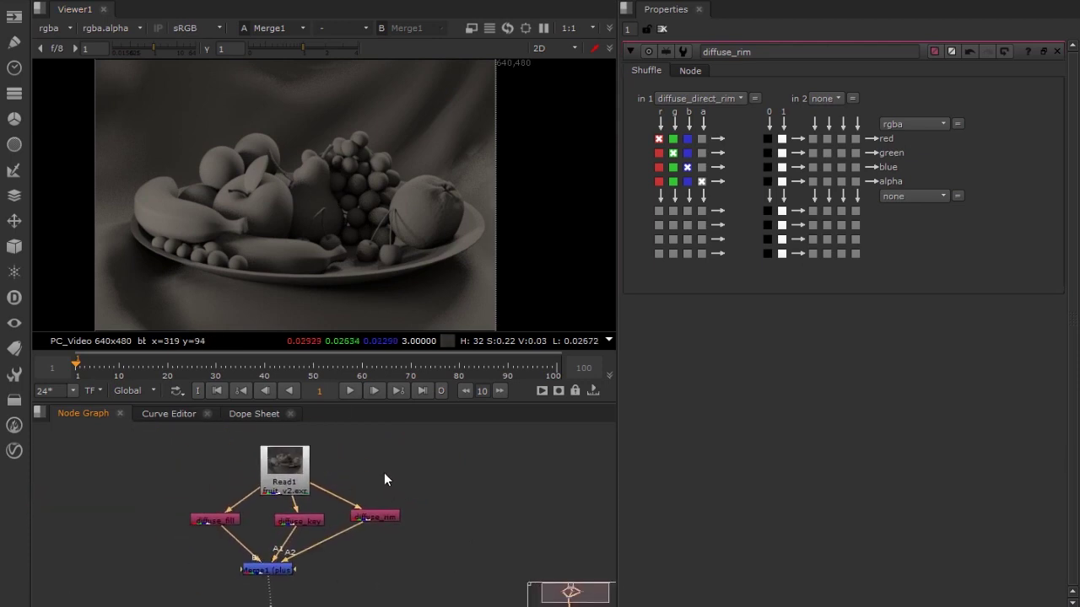
Maximize the node graph and spread the nodes out, raising Read1 and repositioning diffuse_key and diffuse_rim beneath it
key(space)
middle_drag(425, 452, 614, 308)
scroll(571, 324, up, 3)
drag(405, 332, 425, 248)
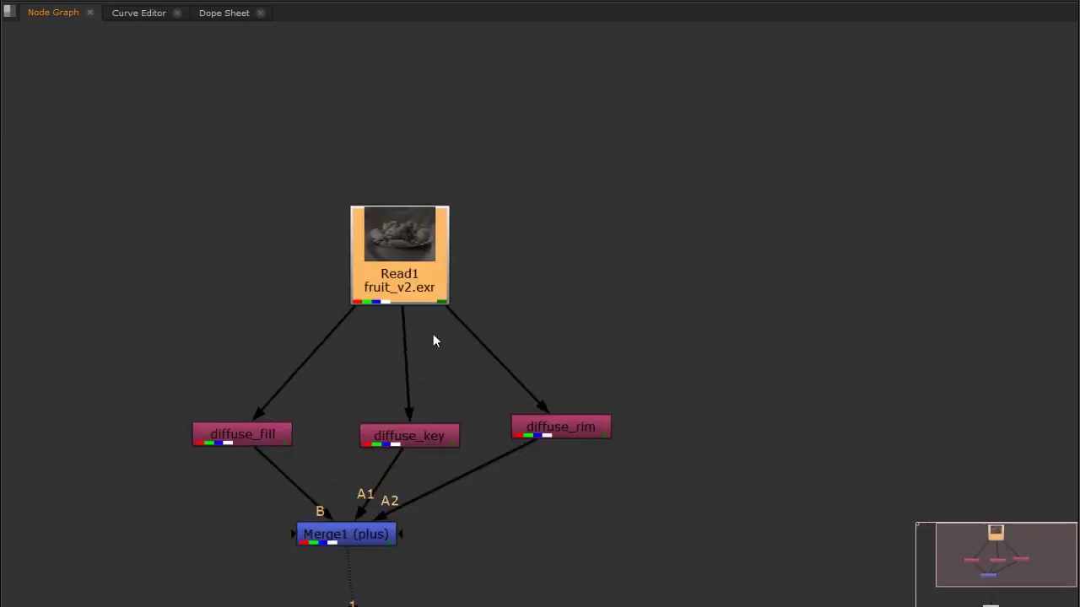
middle_drag(424, 248, 481, 147)
drag(498, 332, 467, 317)
click(652, 342)
drag(651, 337, 649, 359)
Insert Dots to bend the Read1 connections to diffuse_fill and diffuse_rim, level them with Read1 and center diffuse_key below it
key(ctrl)
ctrl+drag(359, 263, 298, 164)
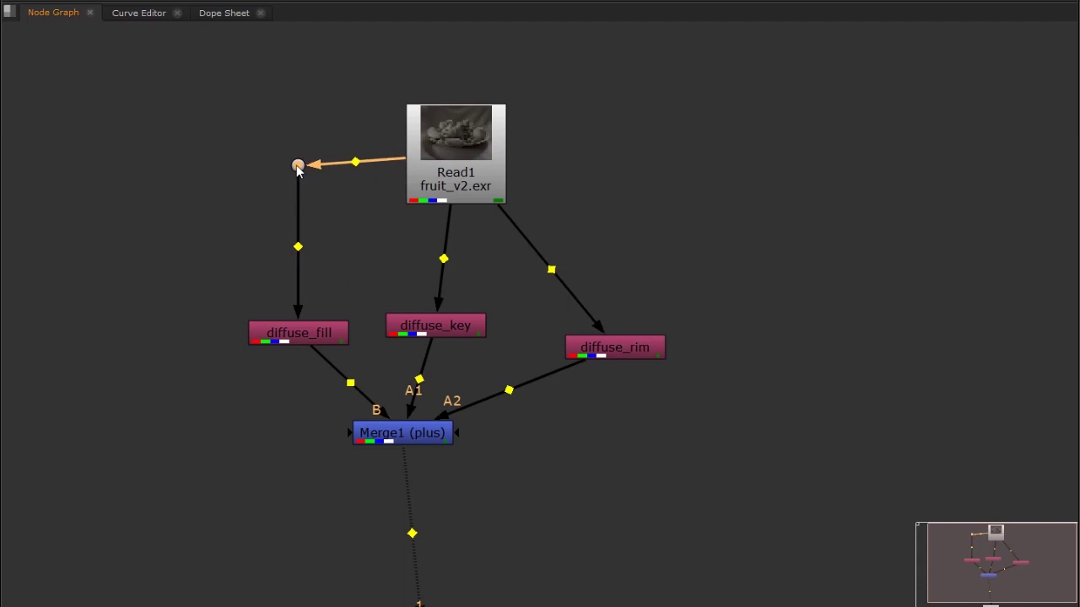
ctrl+drag(551, 271, 610, 155)
drag(469, 325, 485, 326)
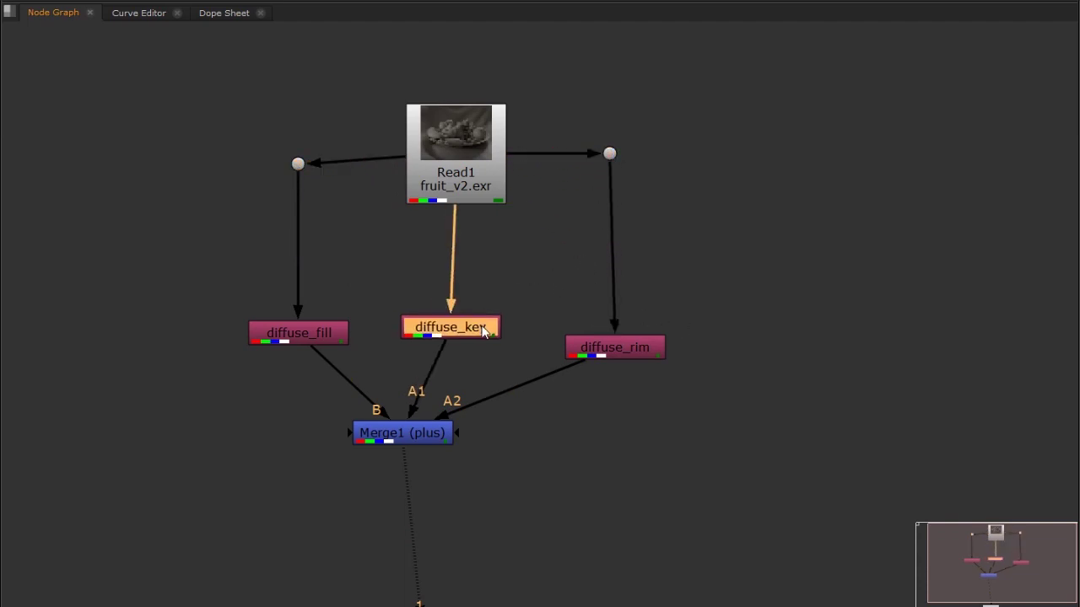
drag(296, 165, 295, 158)
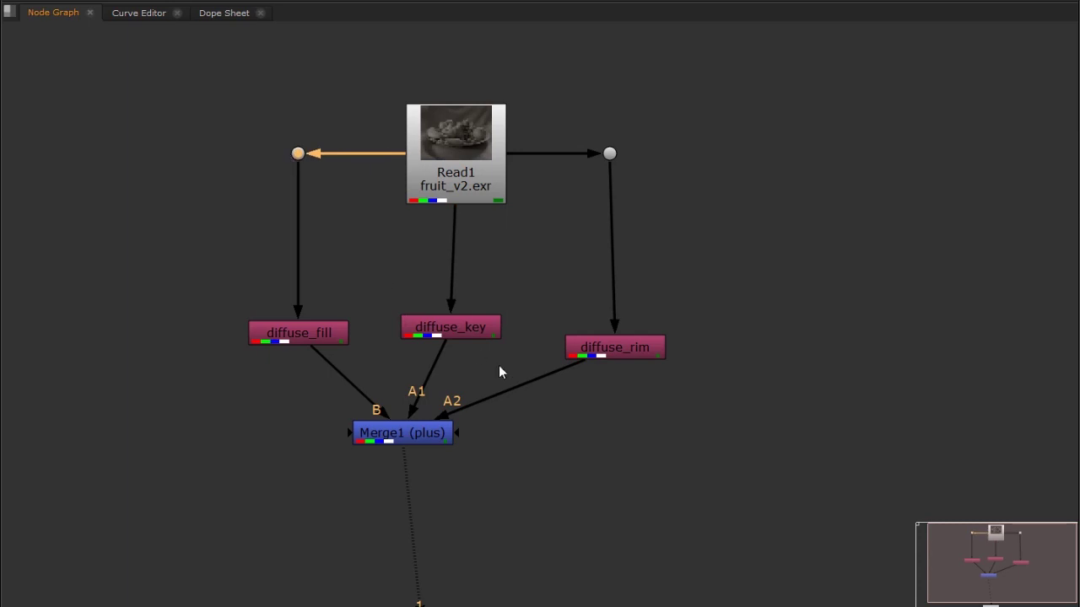
Place the Merge node straight below diffuse_key and insert Dots to square off the connections from diffuse_rim and diffuse_fill
drag(438, 446, 483, 532)
ctrl+drag(534, 435, 618, 528)
ctrl+drag(373, 427, 299, 529)
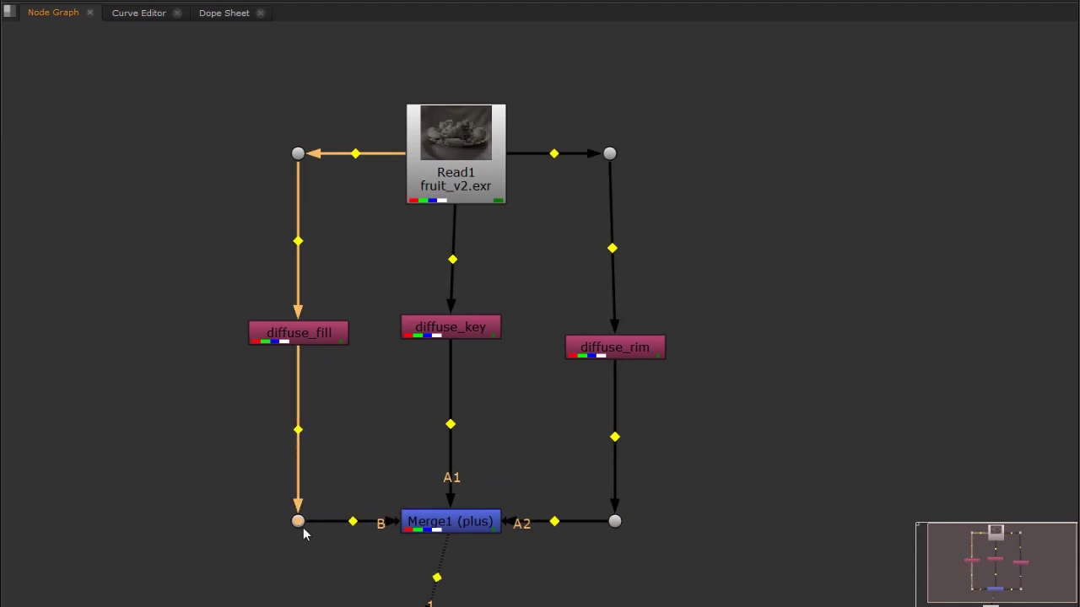
click(468, 527)
drag(470, 527, 468, 528)
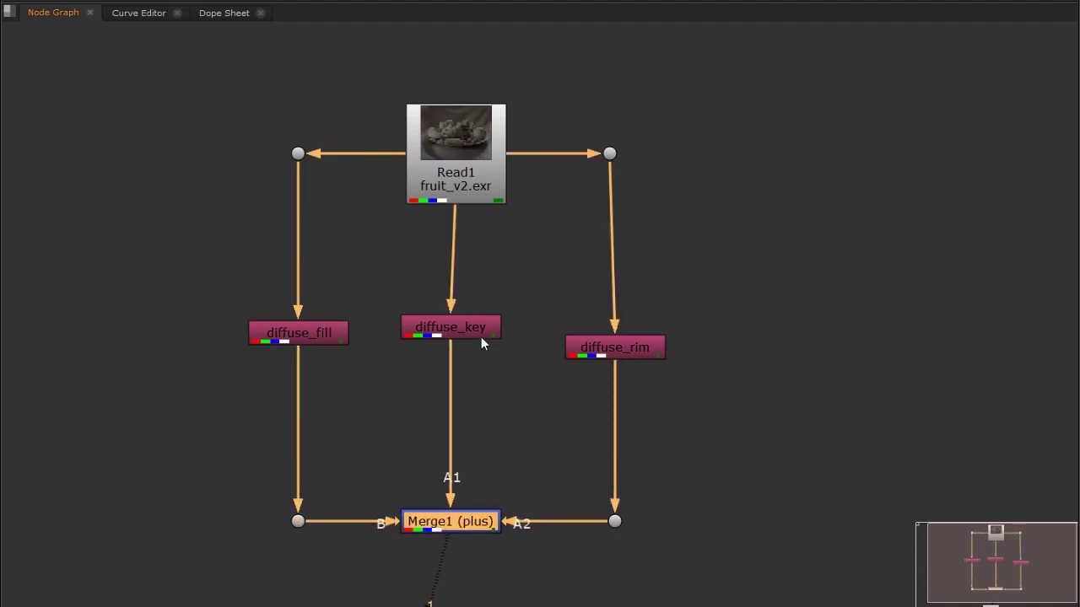
Align diffuse_key, Merge1, diffuse_rim and its upper Dot so the connections below Read1 run straight
drag(481, 336, 485, 337)
drag(478, 528, 483, 530)
click(734, 426)
scroll(734, 425, down, 2)
middle_drag(716, 420, 650, 419)
scroll(574, 419, up, 3)
click(593, 318)
click(679, 375)
scroll(667, 380, down, 3)
drag(260, 128, 731, 498)
click(623, 293)
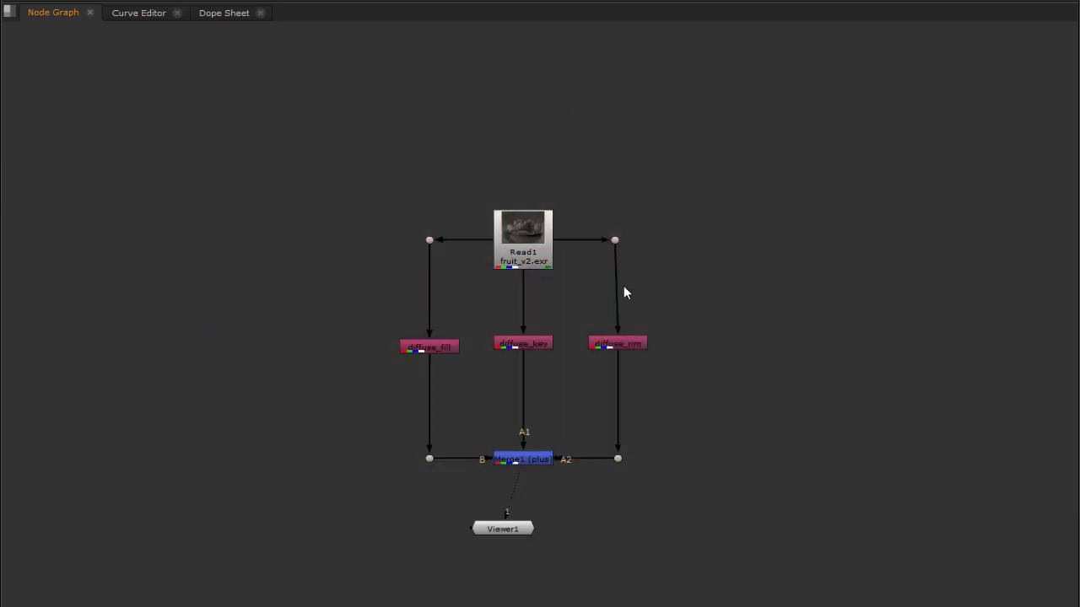
click(614, 240)
Enclose Read1, the three diffuse Shuffles, the Dots and Merge1 in a Backdrop and move the group aside
drag(345, 171, 764, 481)
right_click(569, 289)
mouse_move(601, 547)
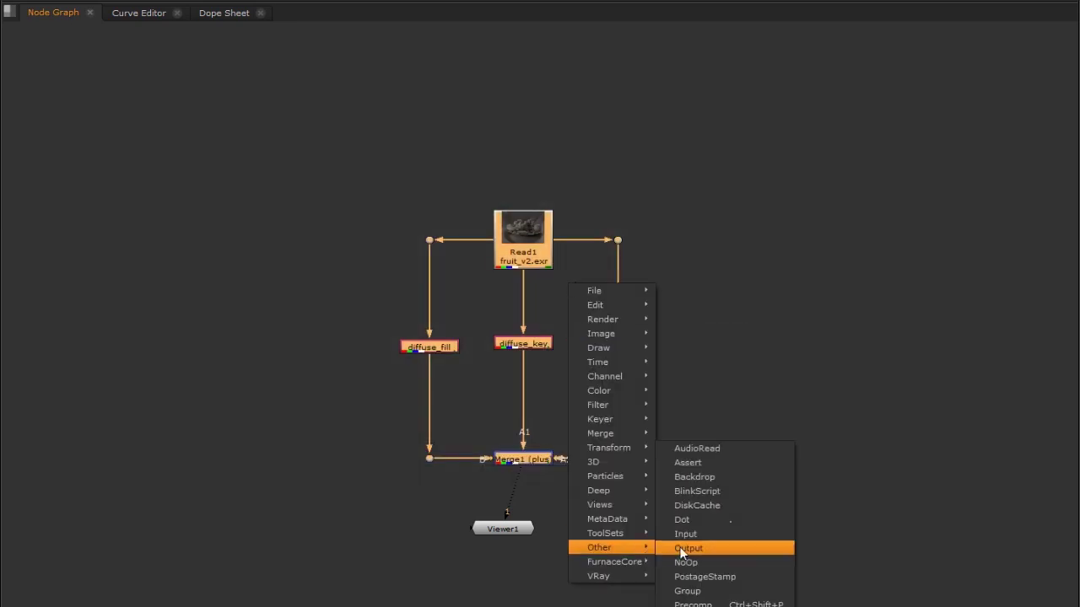
click(716, 478)
drag(545, 157, 222, 181)
click(548, 283)
Restore the full window layout and name the backdrop diffuse_grp
key(space)
middle_drag(333, 464, 354, 560)
scroll(357, 558, down, 5)
middle_drag(320, 445, 328, 493)
click(333, 485)
scroll(398, 472, up, 2)
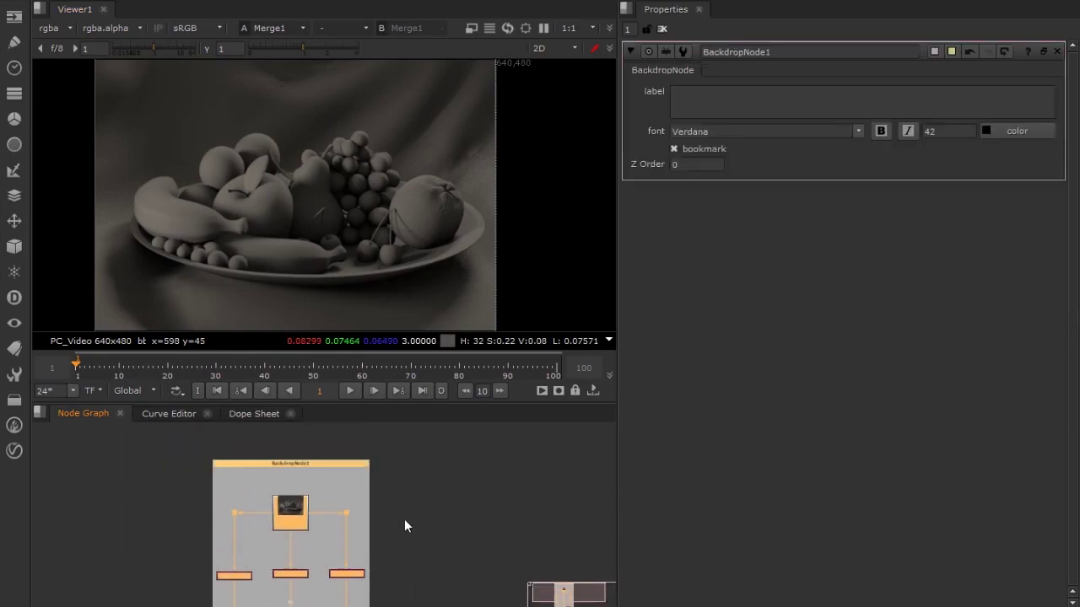
double_click(721, 52)
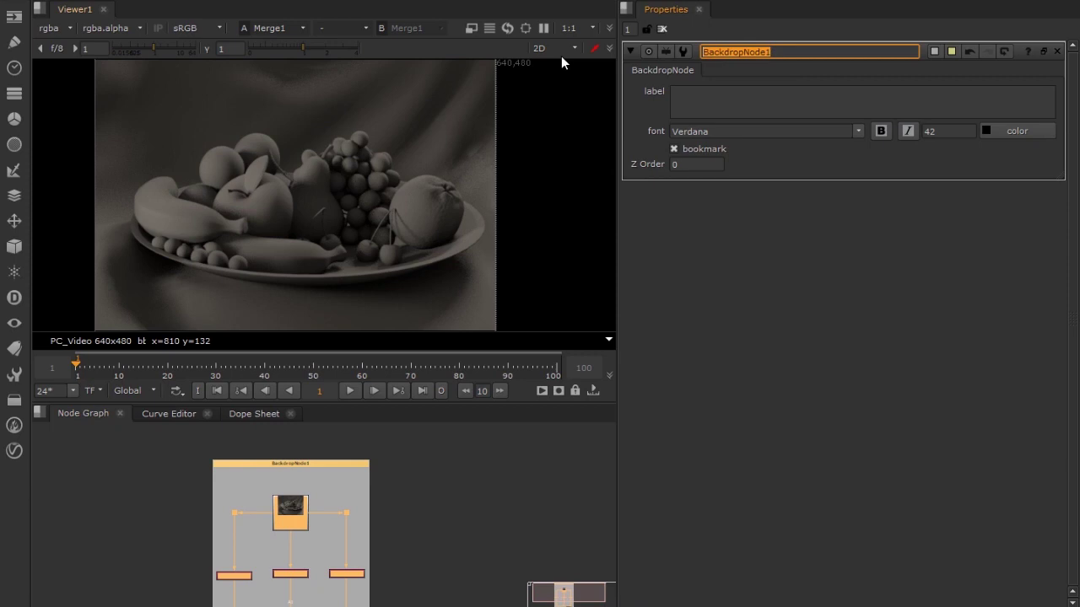
text(dlffuse_grp)
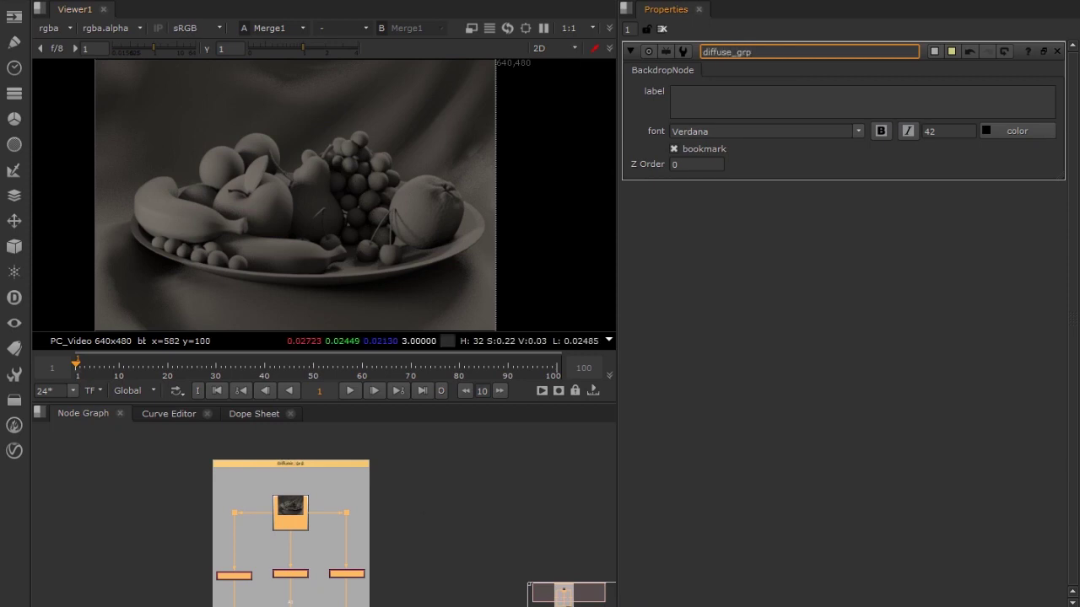
key(Return)
Duplicate Read1 and place the copy in the empty area beside the diffuse_grp backdrop
scroll(409, 483, up, 3)
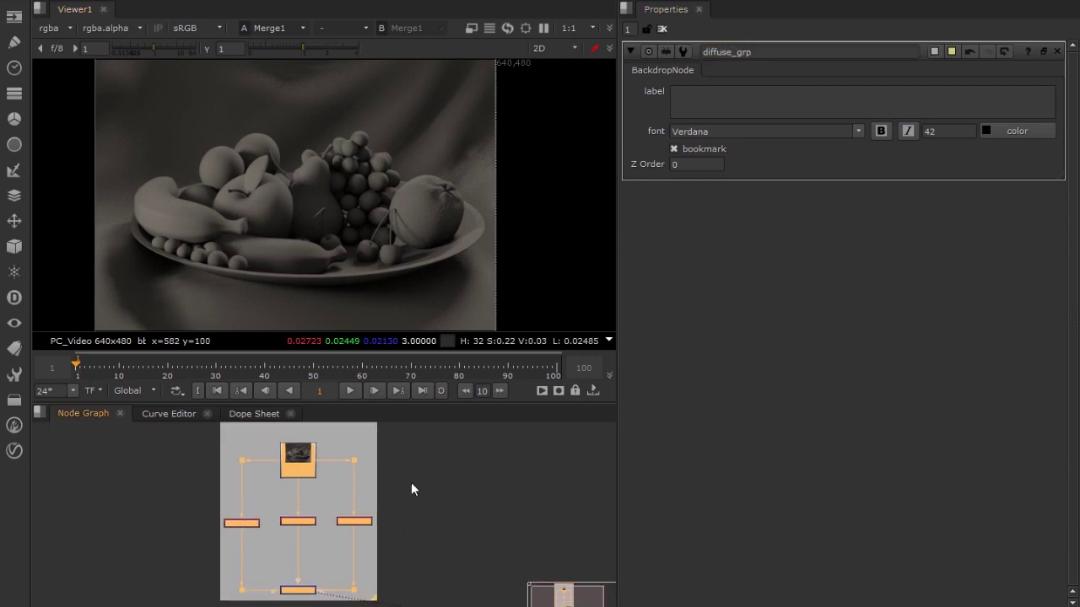
middle_drag(393, 511, 275, 592)
scroll(404, 511, down, 2)
middle_drag(410, 511, 411, 529)
click(203, 453)
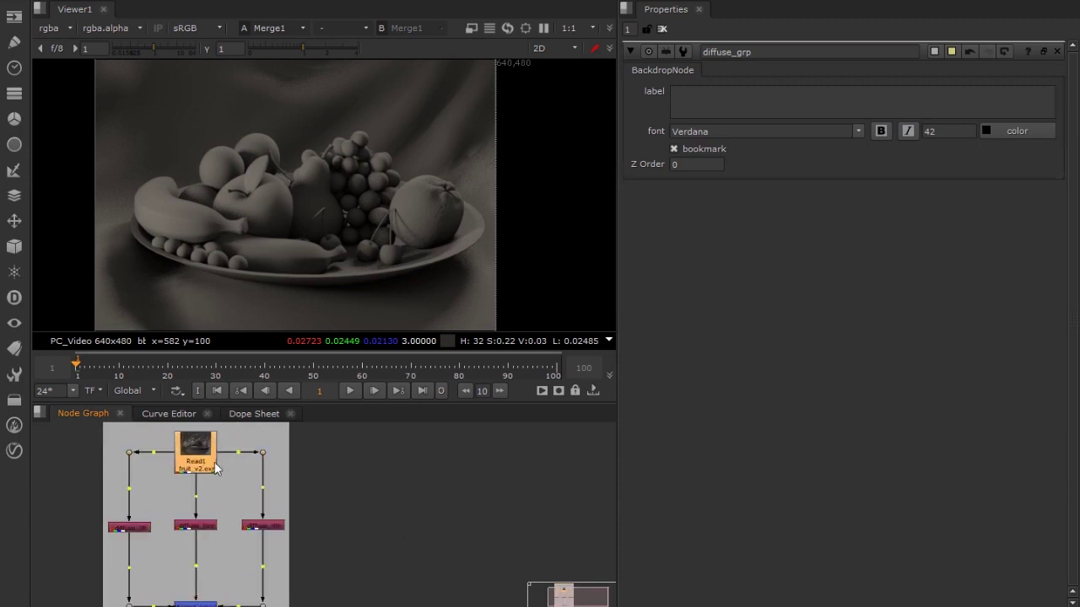
key(ctrl+c)
click(495, 472)
key(ctrl+v)
drag(486, 480, 477, 437)
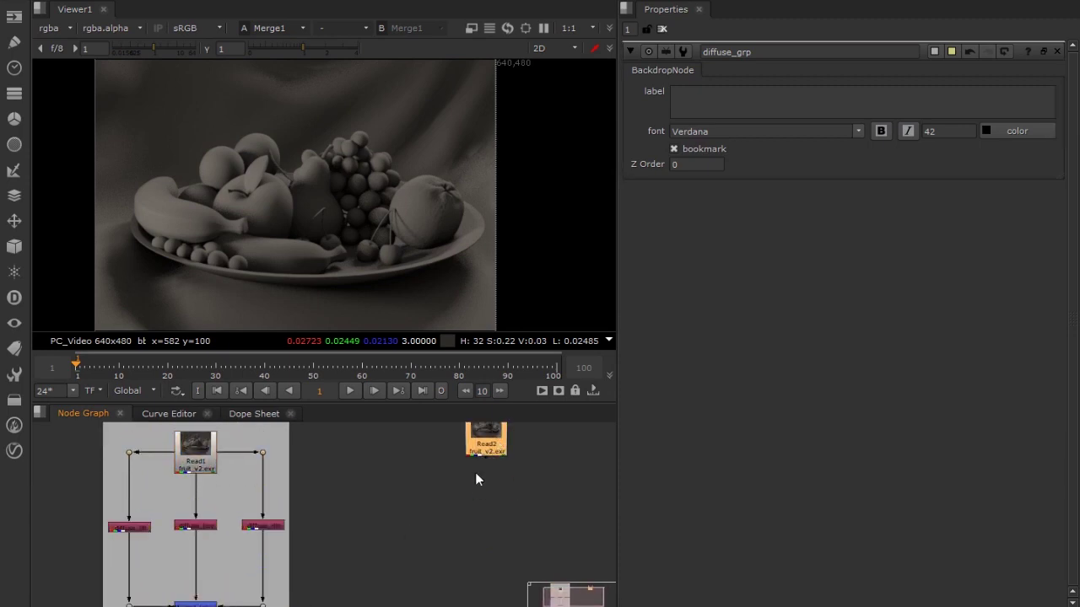
Add a Shuffle node from Read2, name it spec_key and set its first input to the key light's specular pass
middle_drag(483, 465, 454, 495)
key(Tab)
text(shuf)
key(Return)
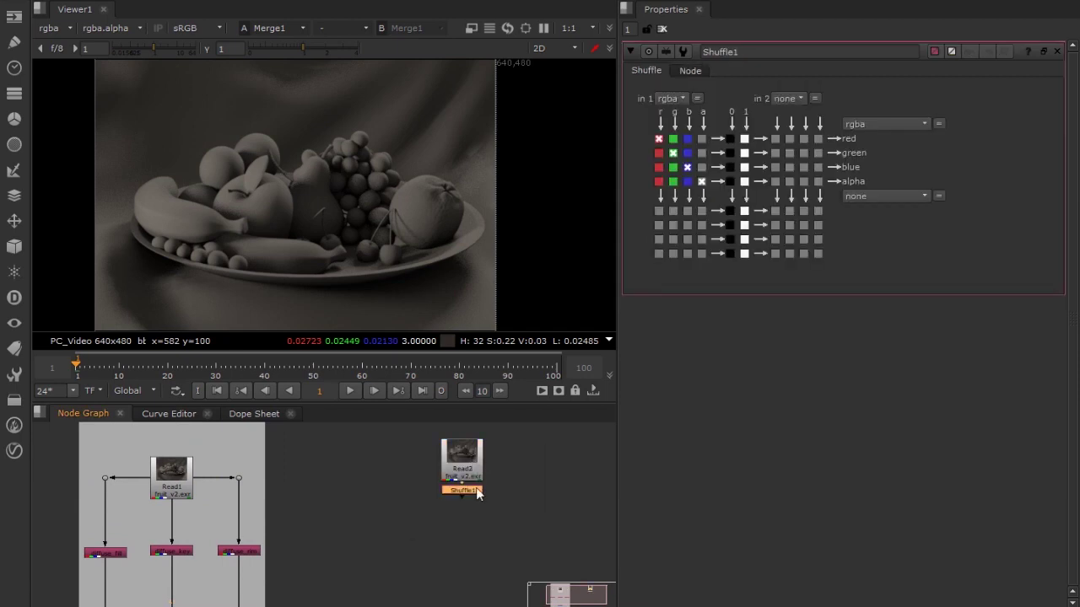
double_click(714, 53)
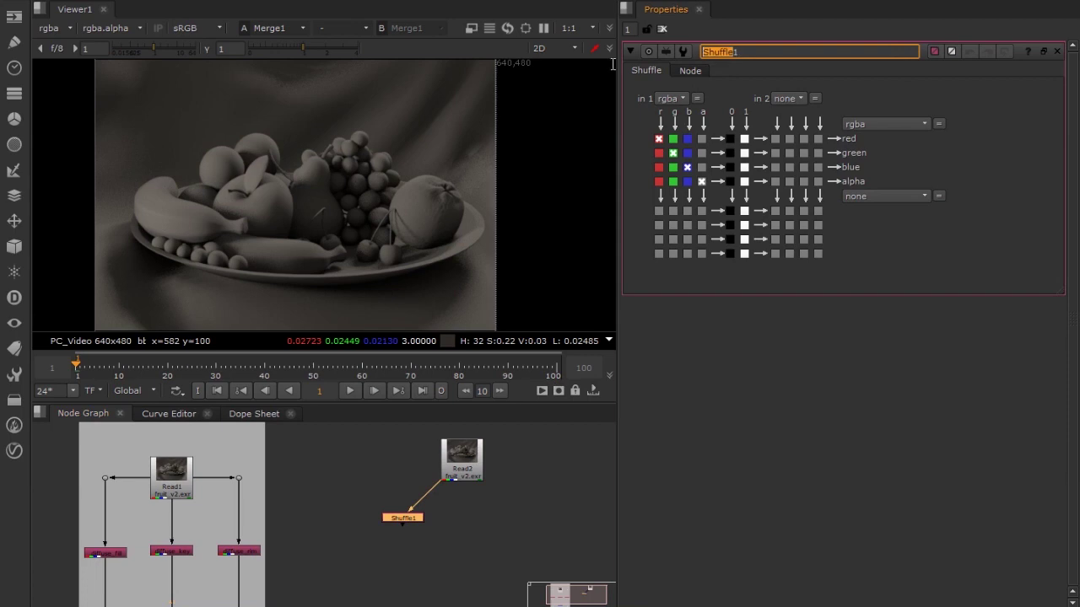
text(spec_key)
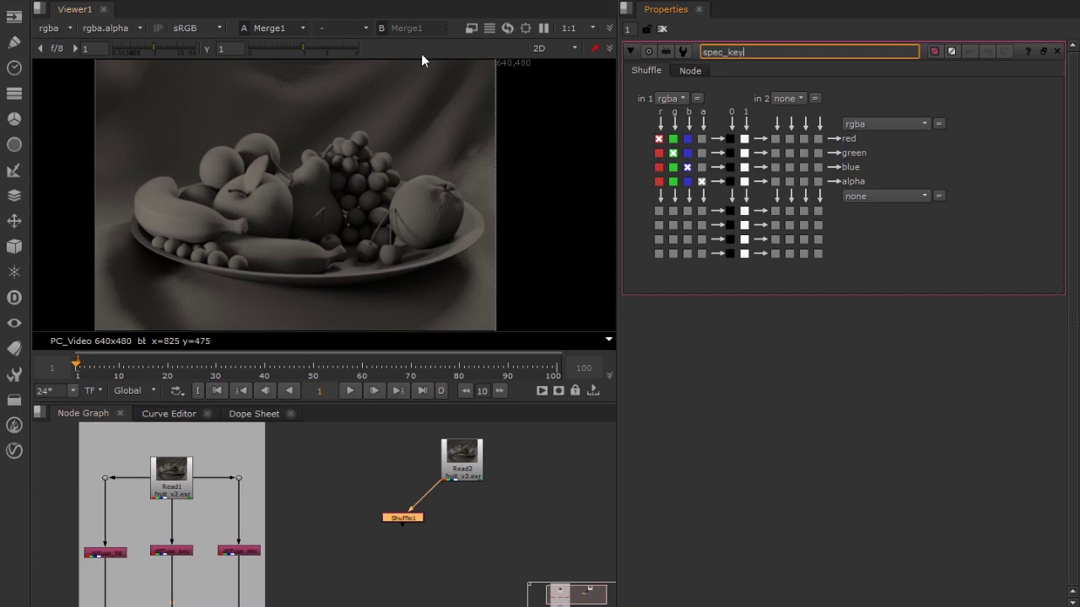
key(Return)
click(660, 99)
click(713, 226)
Add a second Shuffle from Read2, name it specular_rim and set its first input to specular_direct_rim
middle_drag(490, 506, 415, 504)
click(409, 506)
key(Tab)
key(Return)
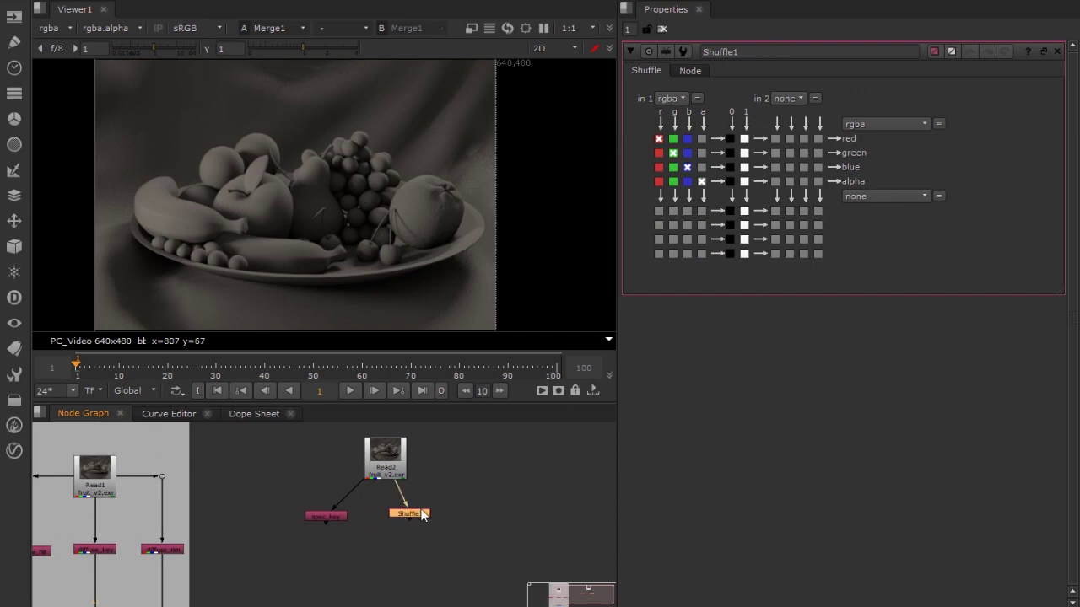
double_click(784, 50)
text(spe)
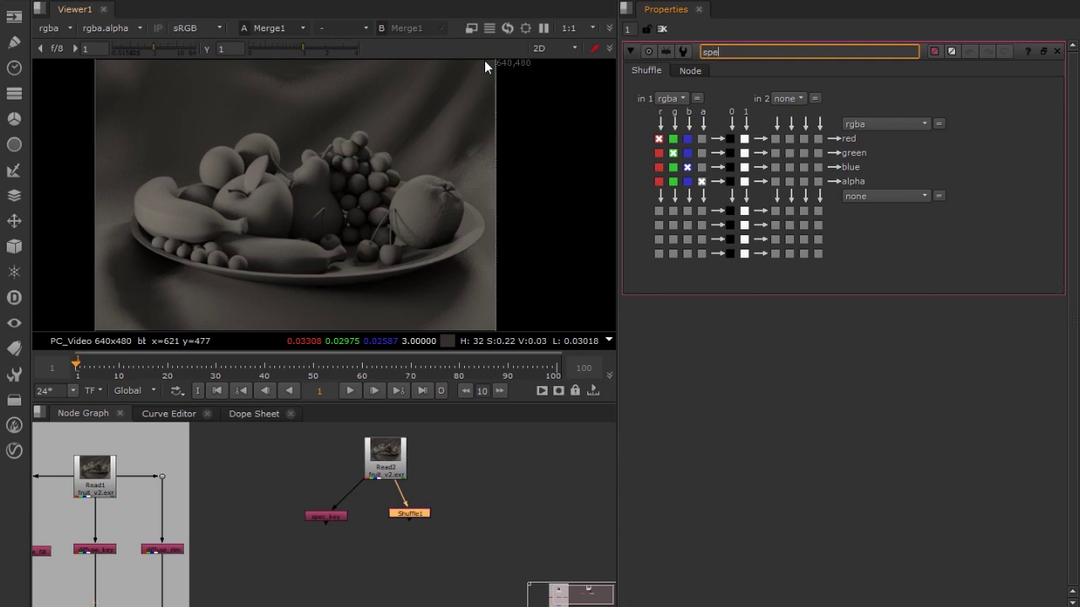
text(cular_rim)
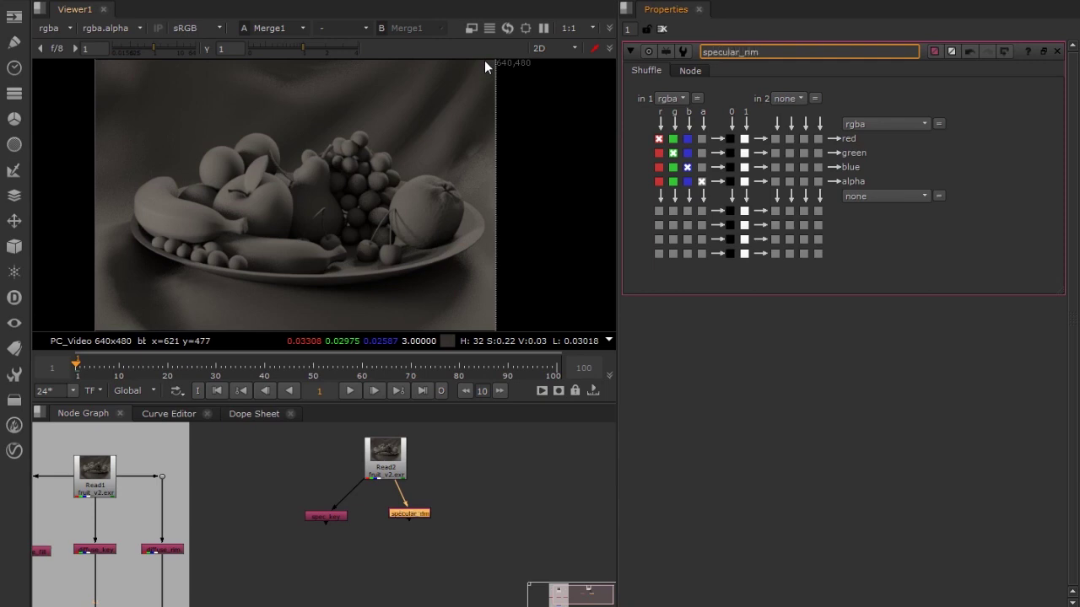
click(661, 94)
click(728, 242)
Insert Dots to bend the Read2 connections to spec_key and specular_rim at right angles and level the two Shuffles
scroll(412, 522, up, 2)
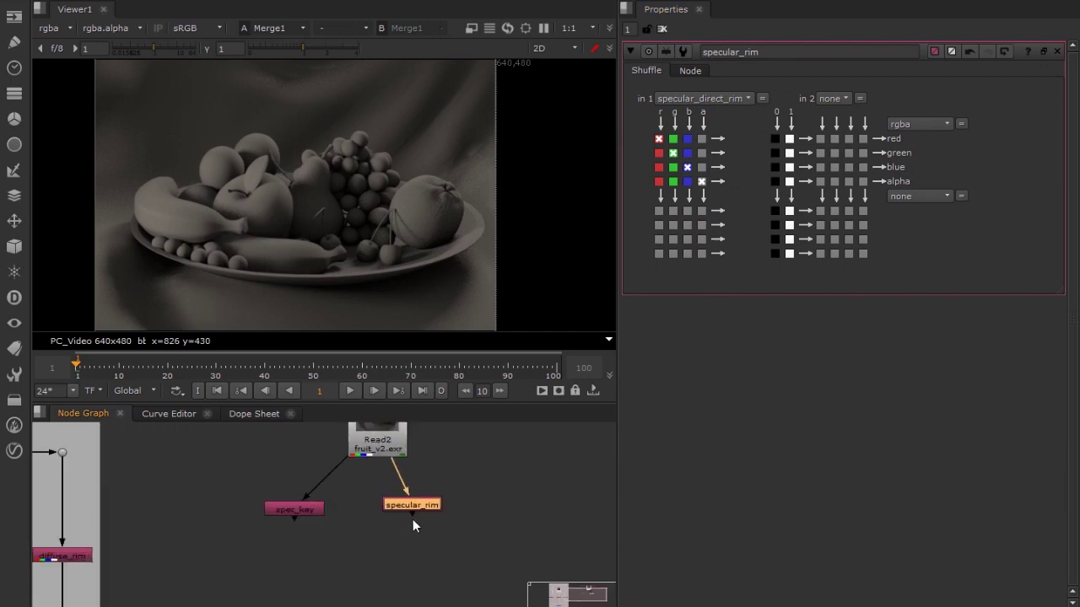
scroll(427, 546, up, 2)
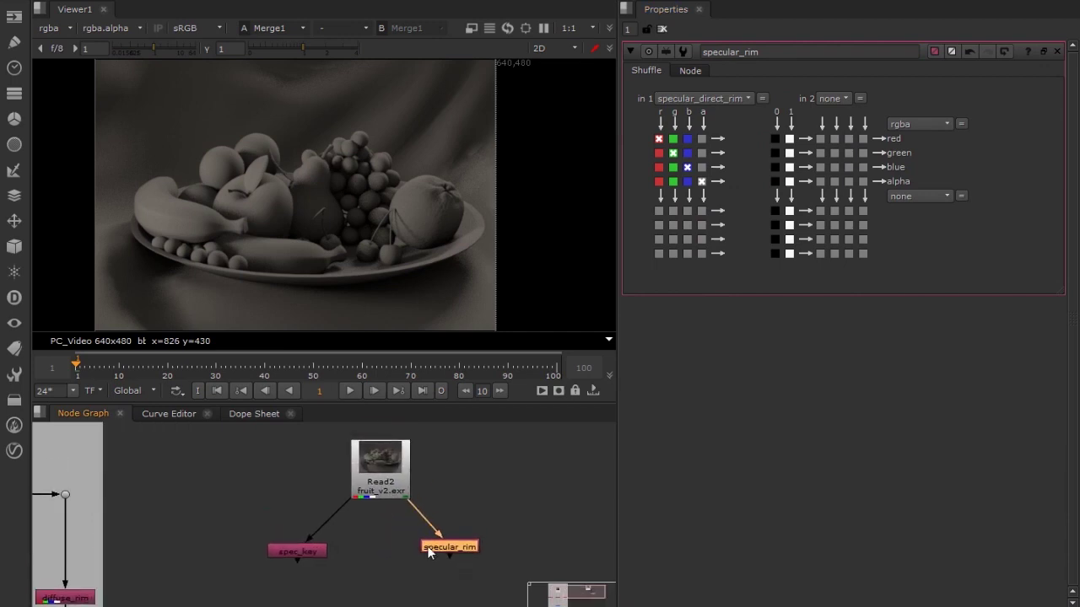
click(404, 483)
scroll(393, 511, down, 2)
ctrl+drag(400, 504, 420, 468)
ctrl+drag(334, 514, 313, 467)
click(325, 538)
drag(325, 536, 325, 533)
click(410, 595)
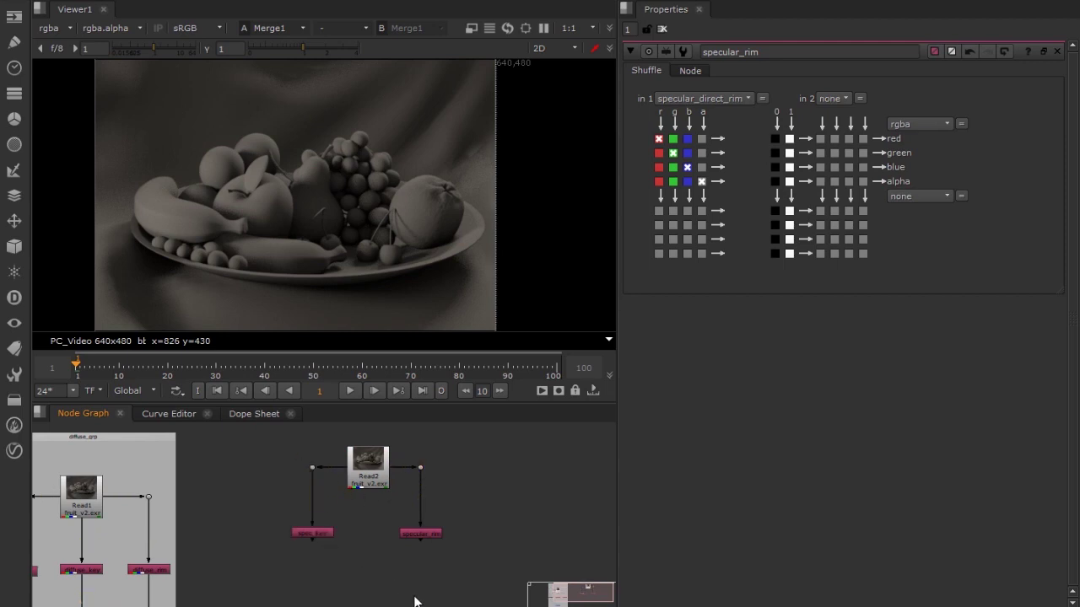
Add a Merge node below the specular Shuffles with spec_key as input B and specular_rim as input A
middle_drag(410, 595, 415, 578)
scroll(392, 554, up, 2)
key(m)
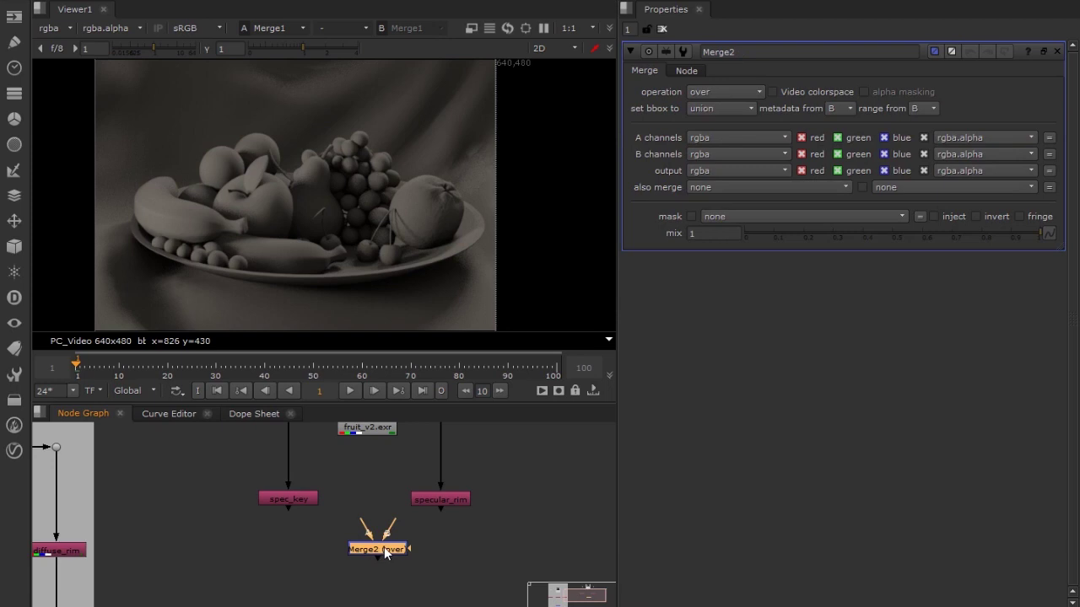
middle_drag(391, 546, 390, 567)
drag(386, 547, 443, 523)
drag(391, 573, 376, 599)
Square off both Merge2 connections with Dots and set the Merge2 operation to plus
middle_drag(376, 599, 378, 550)
ctrl+drag(405, 508, 440, 547)
ctrl+drag(324, 506, 289, 543)
click(362, 545)
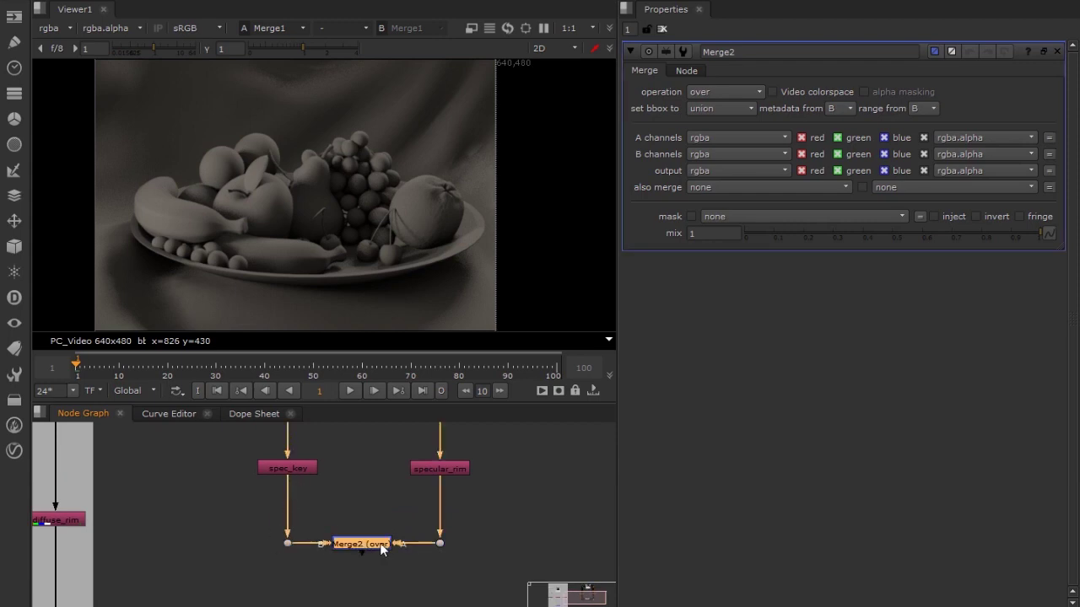
click(731, 91)
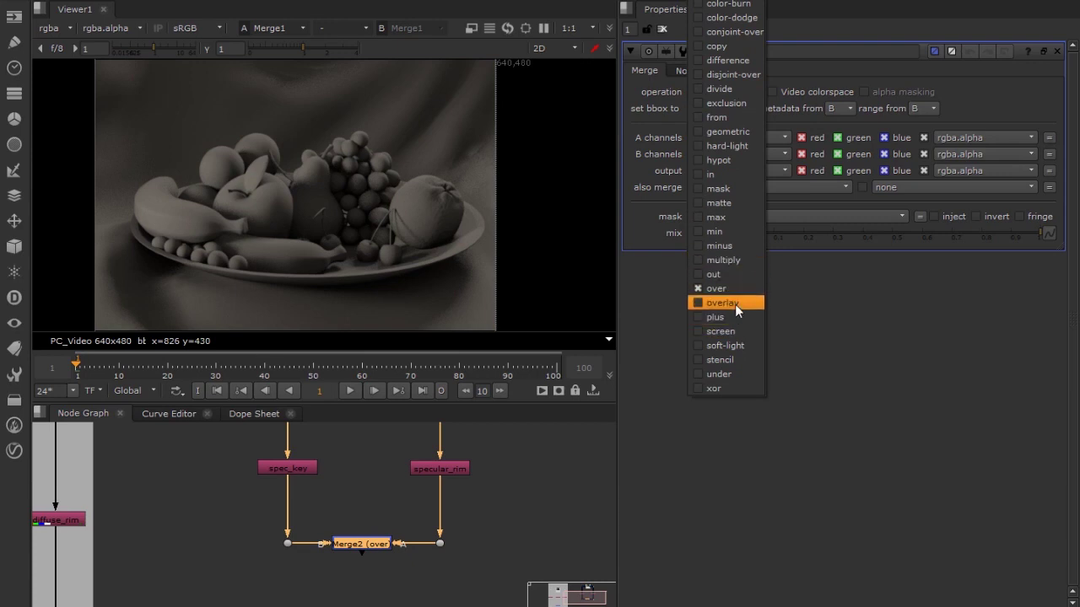
click(717, 317)
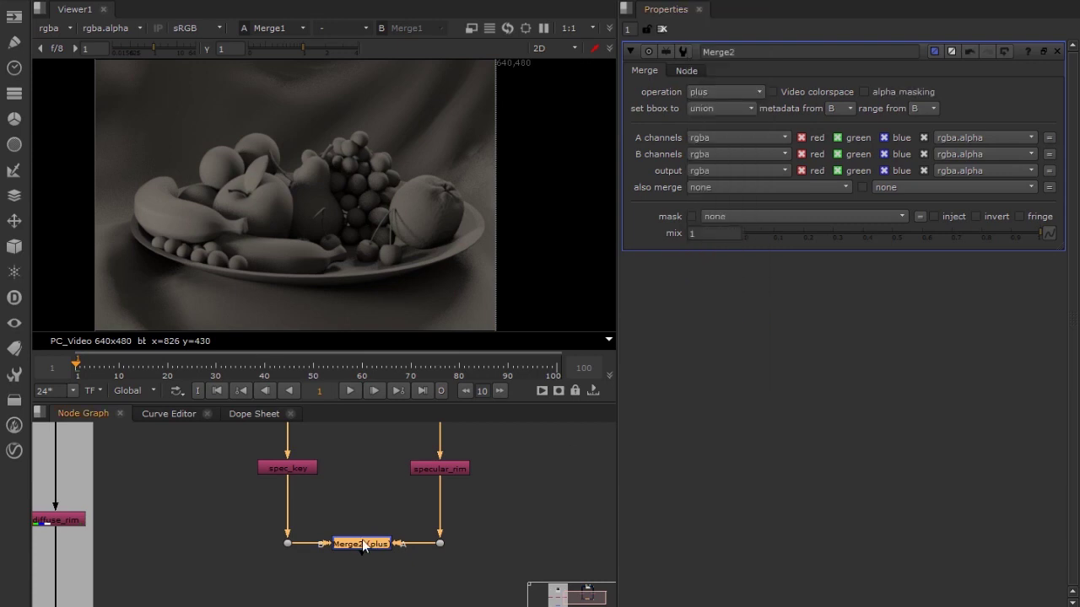
View the outputs of spec_key, specular_rim and Merge2 in the viewer to compare the specular passes
key(1)
click(362, 515)
click(303, 471)
key(1)
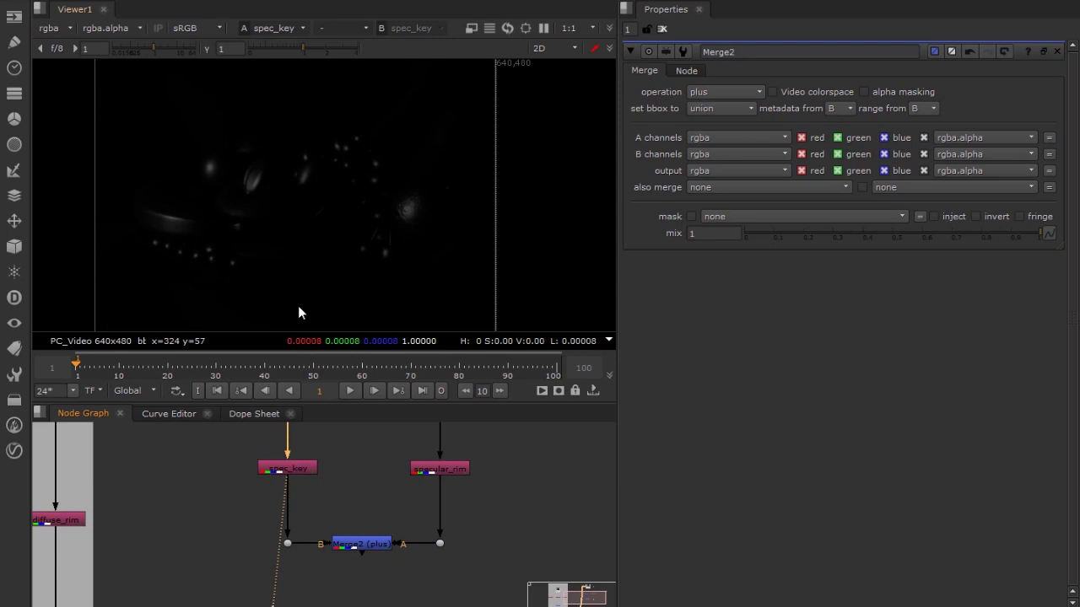
click(415, 466)
key(1)
click(415, 556)
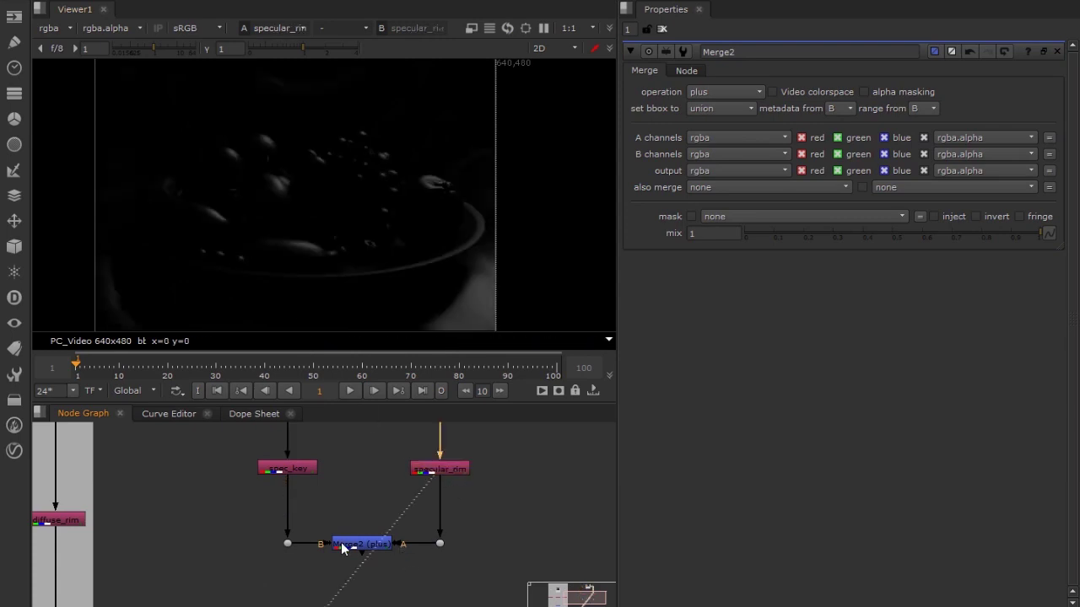
click(343, 546)
key(1)
Add a Backdrop for the specular branch, enlarge it and center Read2, the Shuffles, Dots and Merge2 inside it
scroll(361, 542, down, 5)
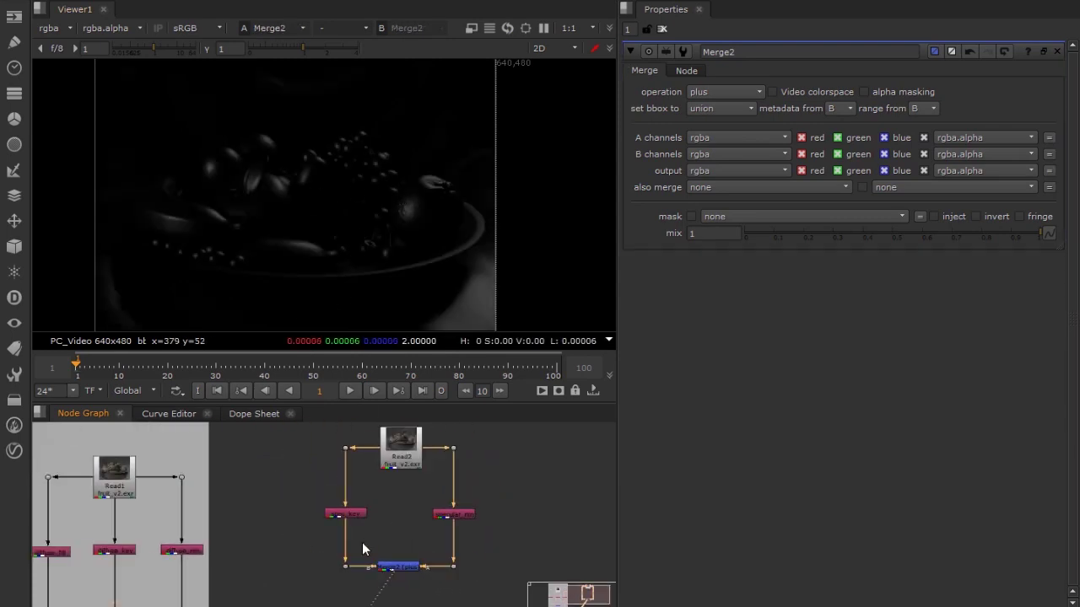
click(290, 482)
drag(291, 440, 412, 559)
right_click(349, 459)
click(381, 463)
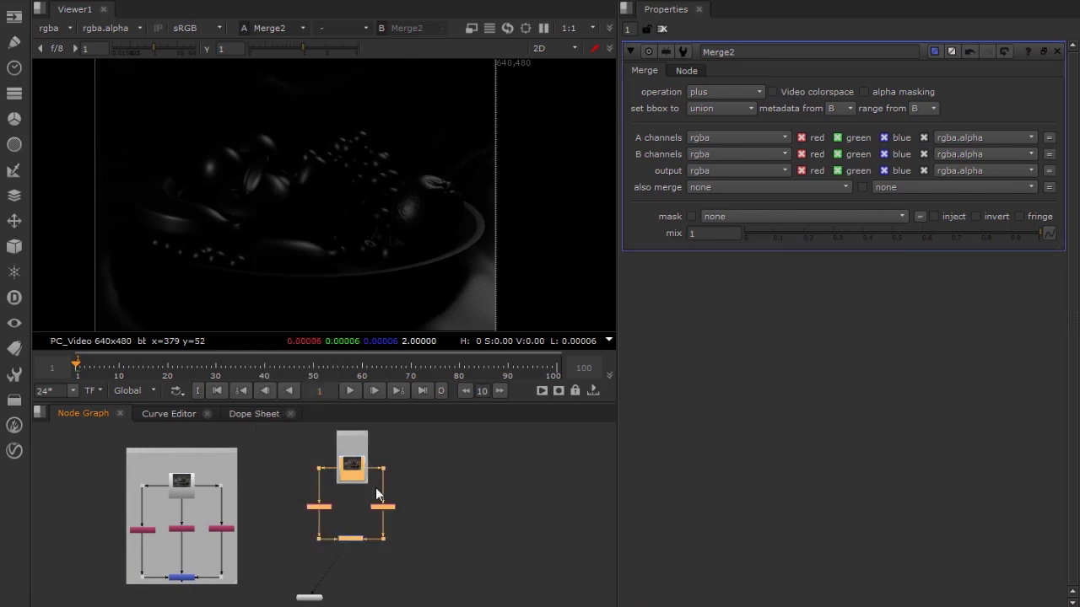
click(435, 463)
drag(368, 482, 468, 563)
drag(289, 468, 458, 571)
drag(354, 468, 402, 461)
Change the specular backdrop's tile color to a muted red
click(415, 435)
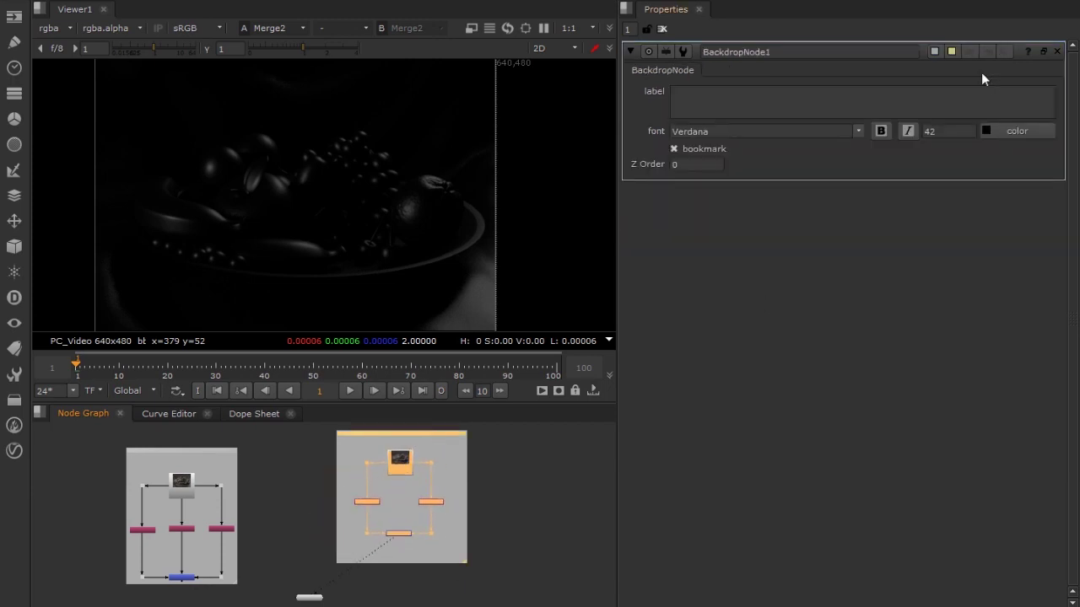
click(935, 51)
drag(646, 203, 646, 188)
click(754, 38)
Change the diffuse_grp backdrop's tile color to a muted green
middle_drag(399, 502, 395, 535)
double_click(219, 482)
click(935, 50)
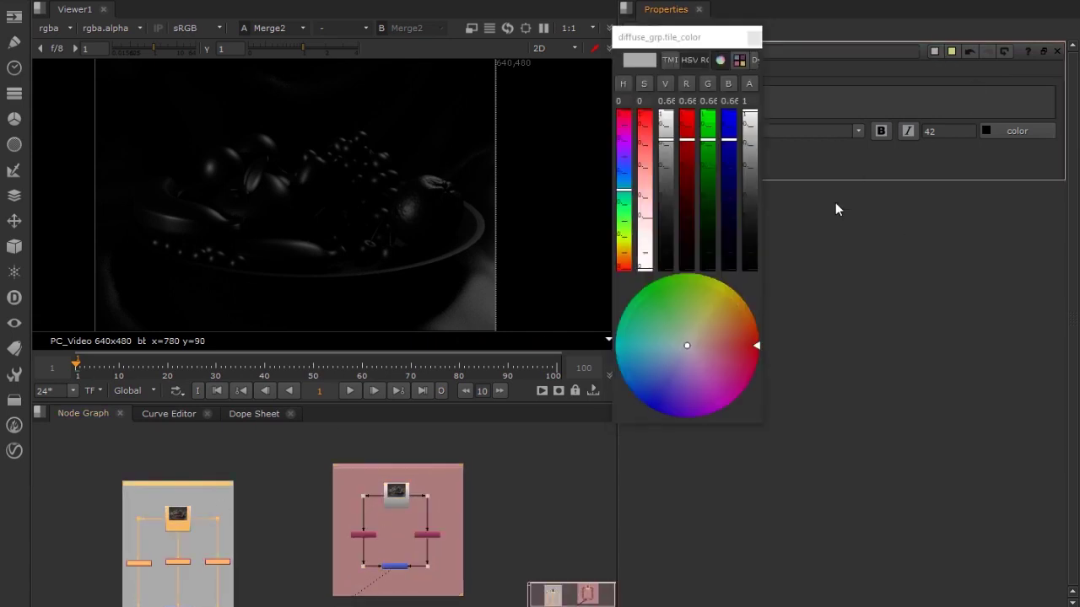
drag(650, 251, 624, 225)
click(753, 37)
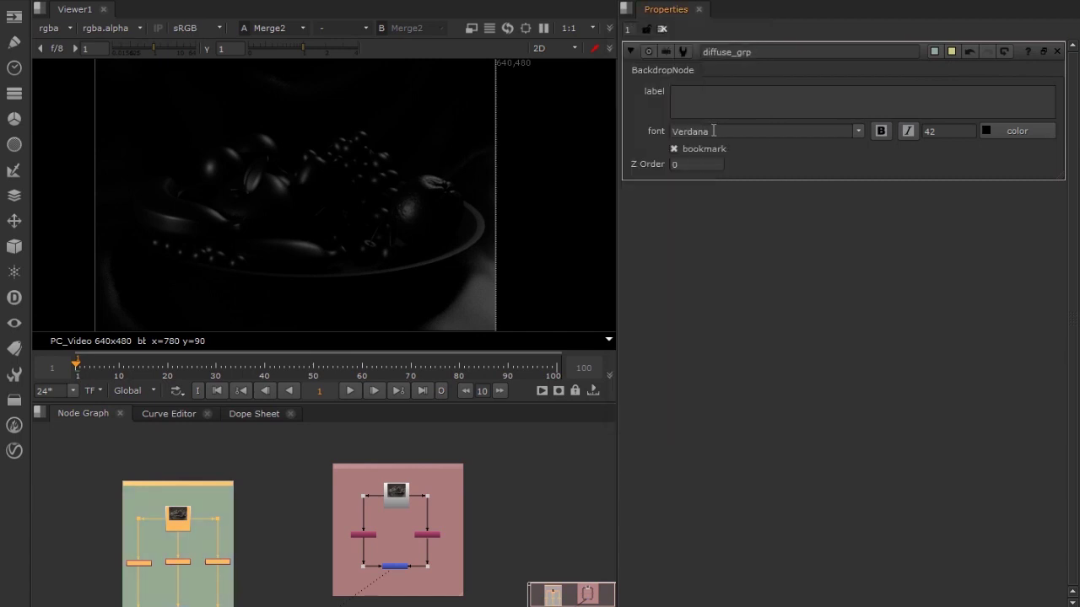
Add a Merge node joining the diffuse Merge1 and specular Merge2 outputs and place it straight below Merge2
middle_drag(416, 501, 430, 417)
middle_drag(335, 569, 382, 592)
click(356, 559)
key(m)
scroll(357, 571, up, 1)
drag(374, 579, 203, 524)
drag(362, 565, 452, 469)
drag(369, 583, 456, 589)
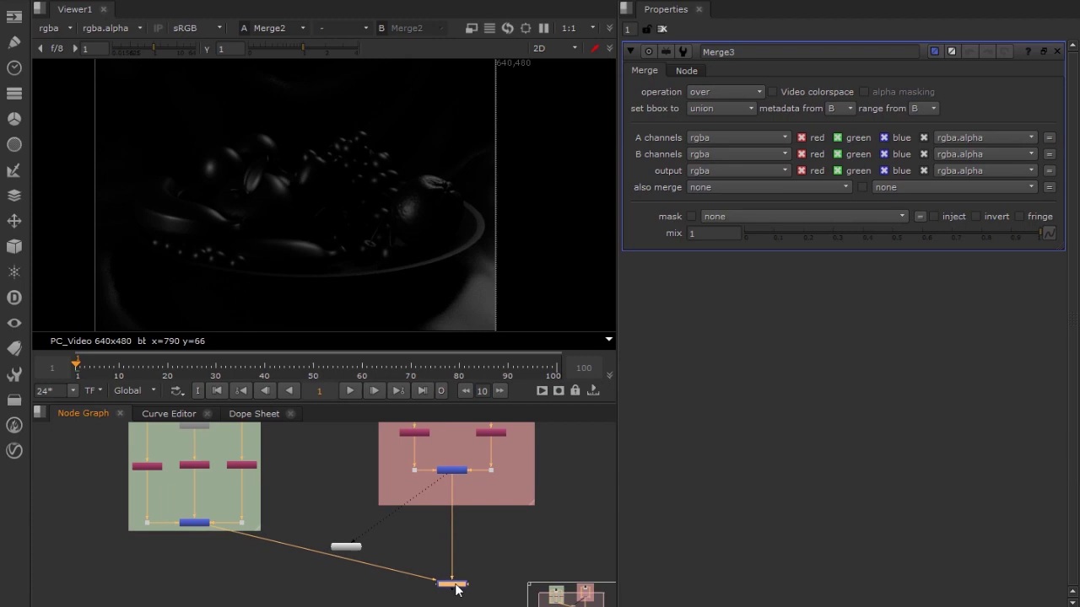
Show Merge3 in the viewer and set its operation to plus
key(1)
click(455, 584)
click(738, 92)
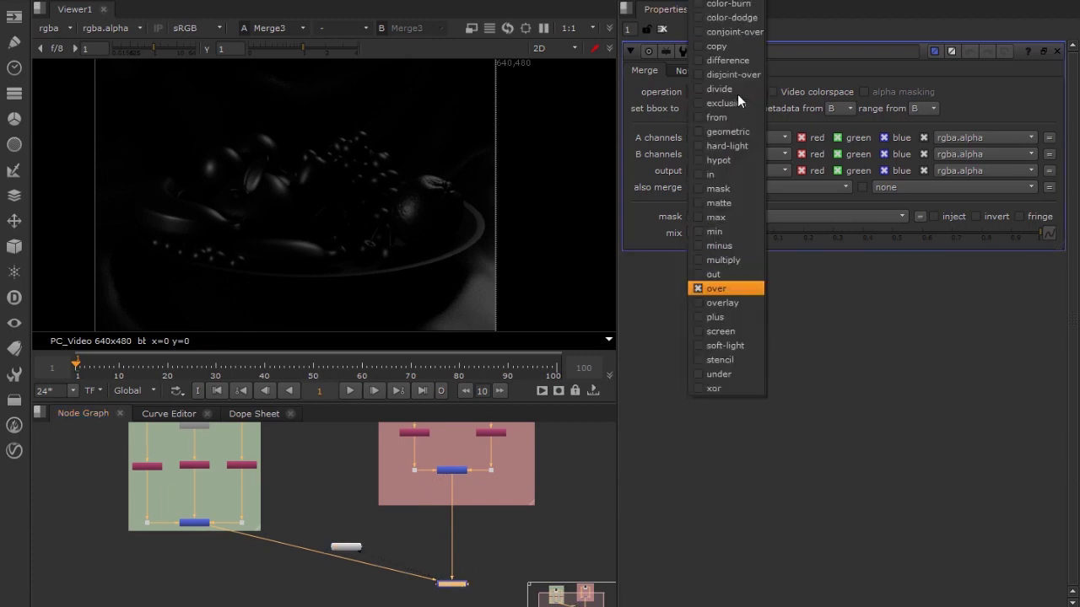
click(732, 315)
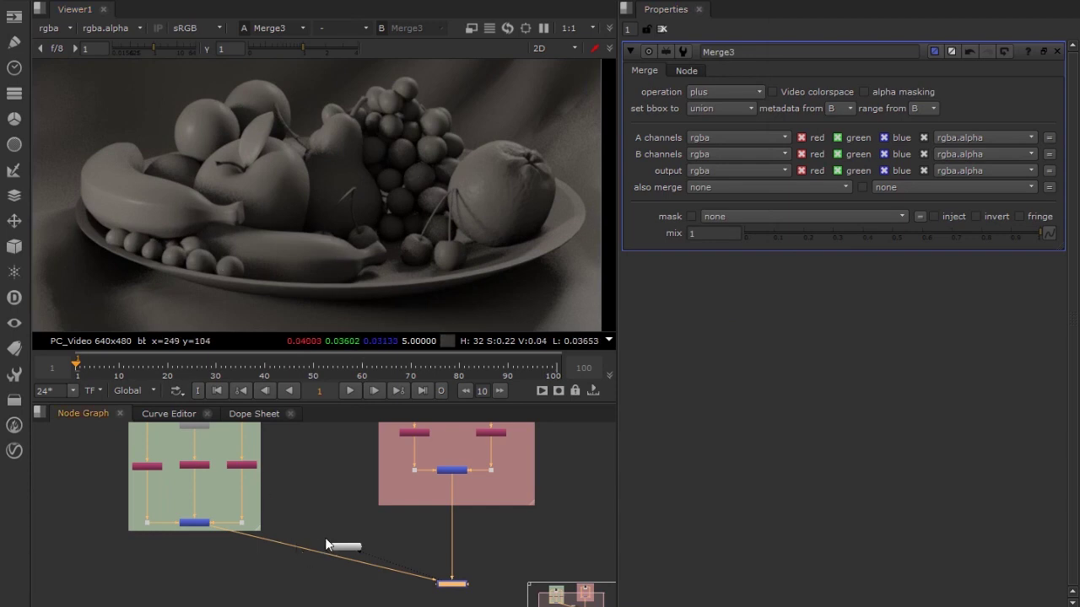
Add a Shuffle node in the empty area below the green diffuse backdrop
middle_drag(292, 556, 303, 570)
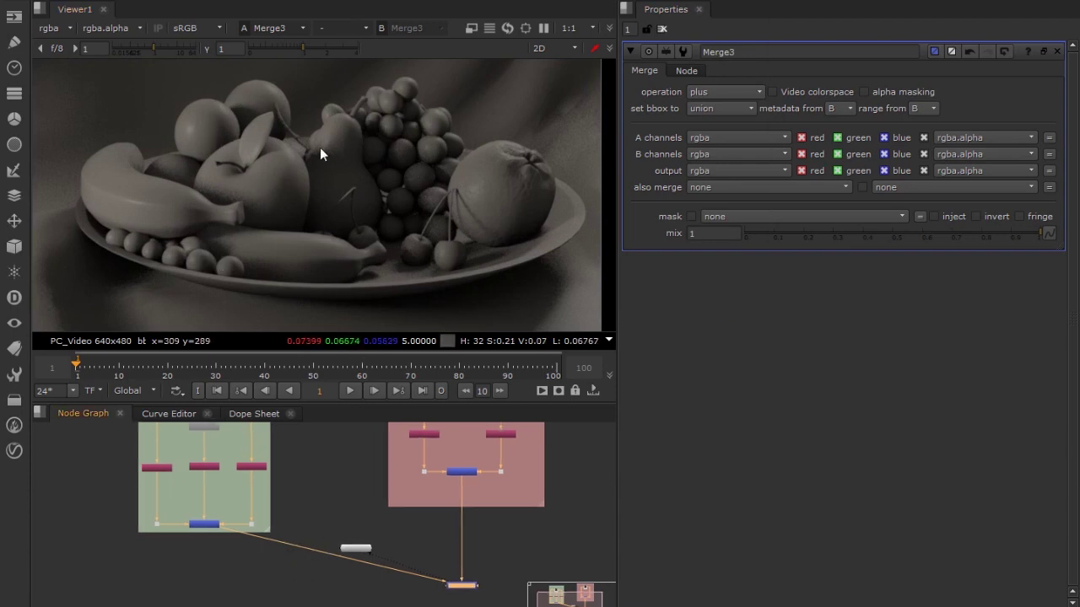
middle_drag(229, 599, 265, 550)
click(231, 542)
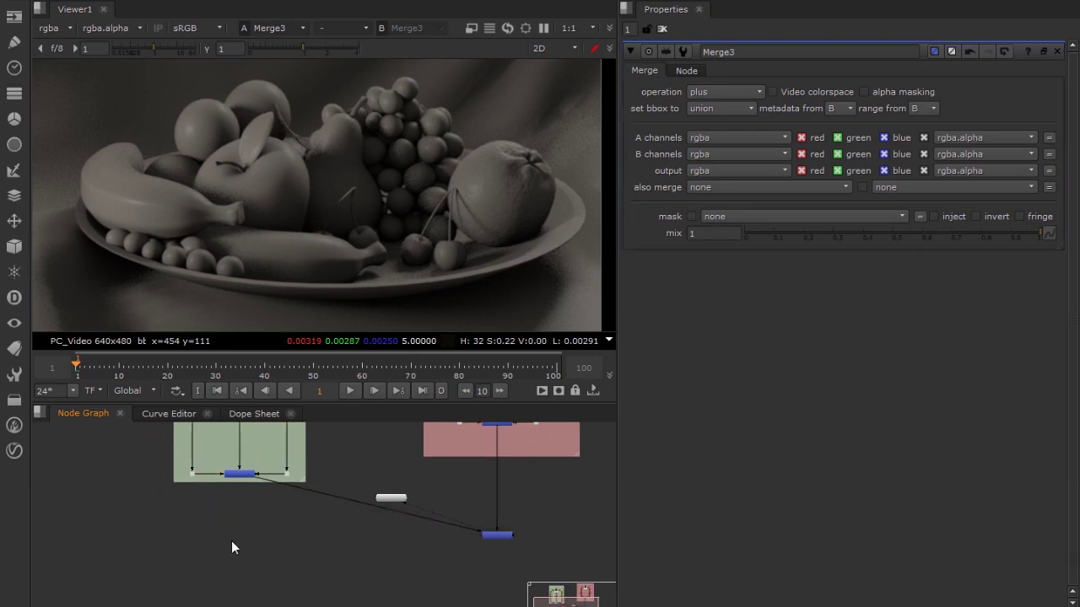
key(Tab)
key(Return)
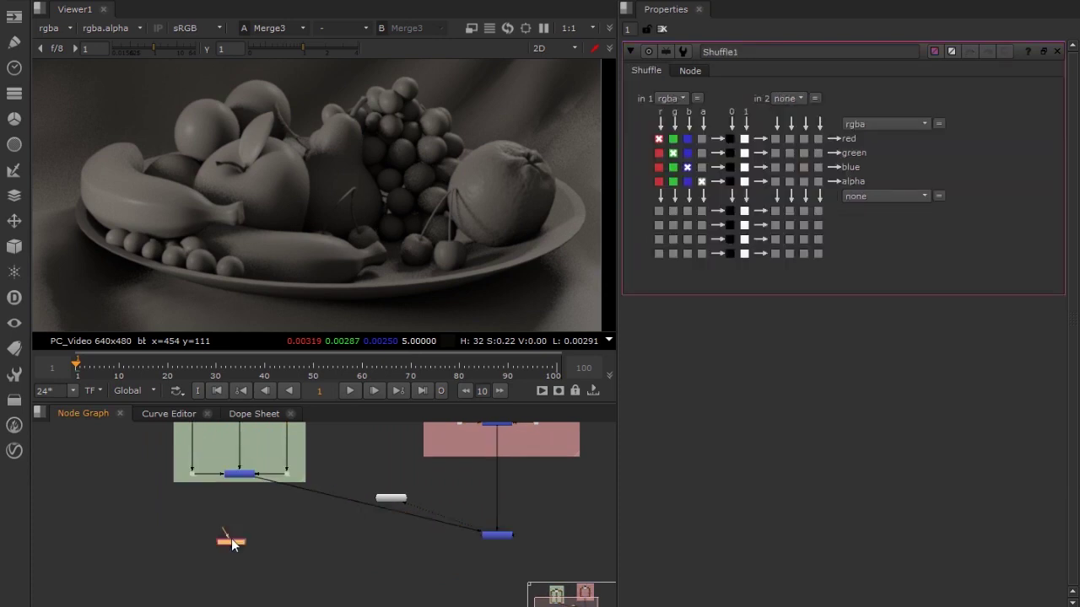
Move the specular group with Merge3 farther from the diffuse group, shift the Viewer node down, and place the Shuffle node between the groups
middle_drag(260, 535, 344, 591)
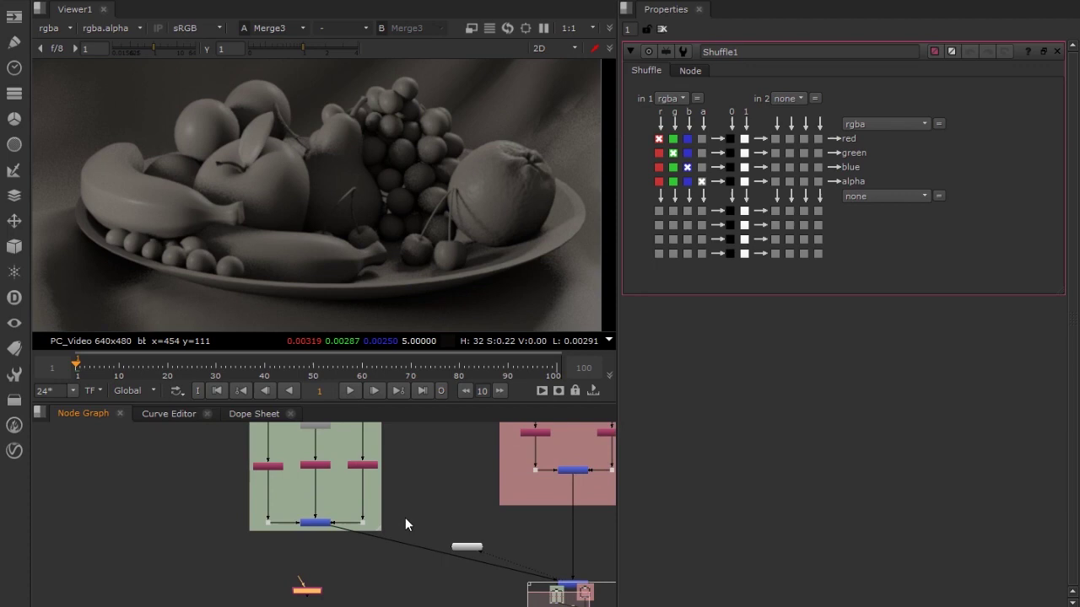
scroll(405, 525, down, 5)
drag(335, 449, 456, 558)
drag(419, 455, 543, 469)
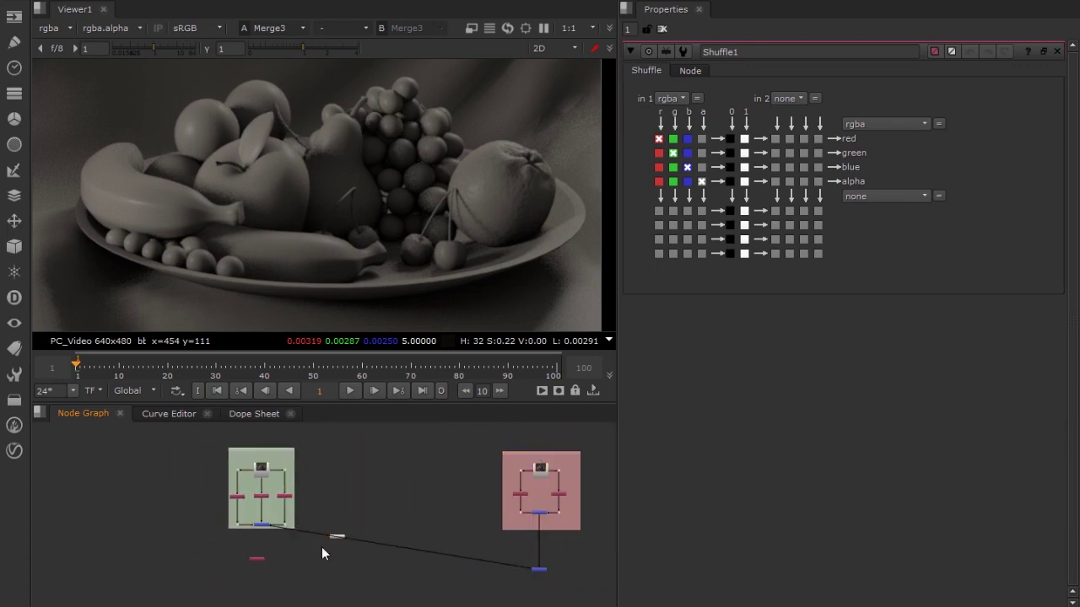
drag(337, 538, 334, 575)
drag(254, 560, 356, 476)
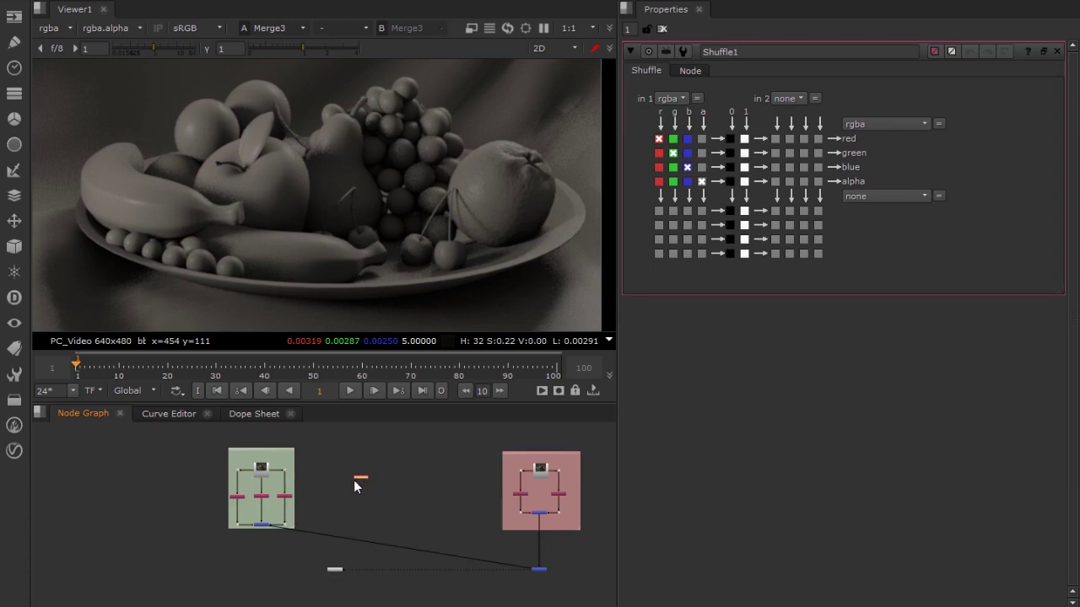
Connect the new Shuffle node's input to Read1 and add a Dot on the connection level with the Shuffle
scroll(347, 502, up, 3)
scroll(382, 494, up, 4)
drag(384, 493, 67, 453)
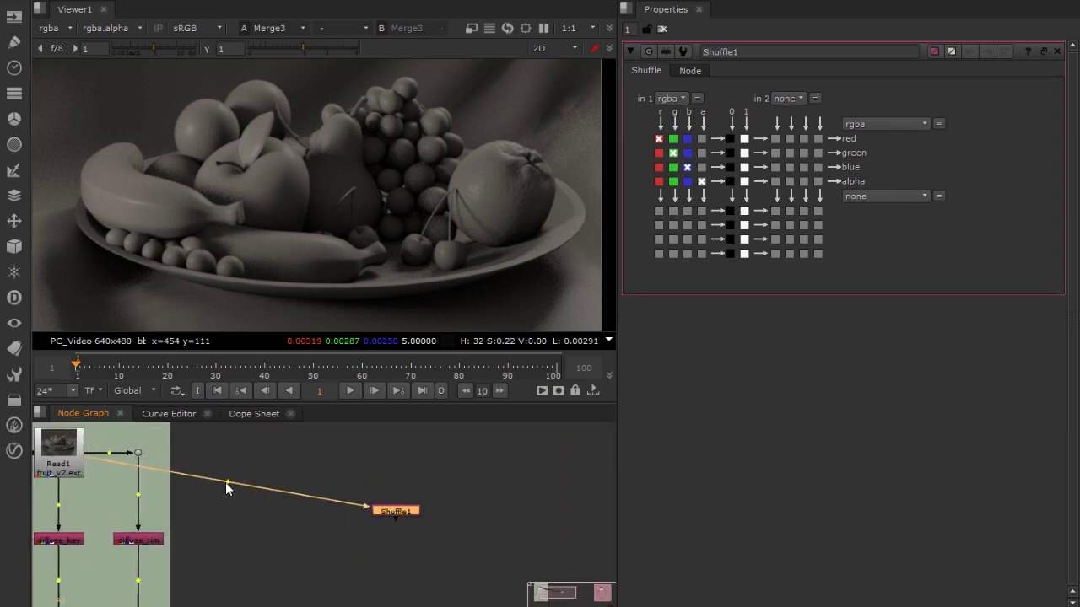
ctrl+drag(225, 484, 226, 502)
mouse_move(384, 510)
mouse_down()
mouse_move(381, 543)
mouse_move(402, 506)
mouse_up()
Rename the Shuffle node as indirect and set its first input layer to indirect
key(n)
key(BackSpace)
text(indirect)
key(Return)
click(675, 98)
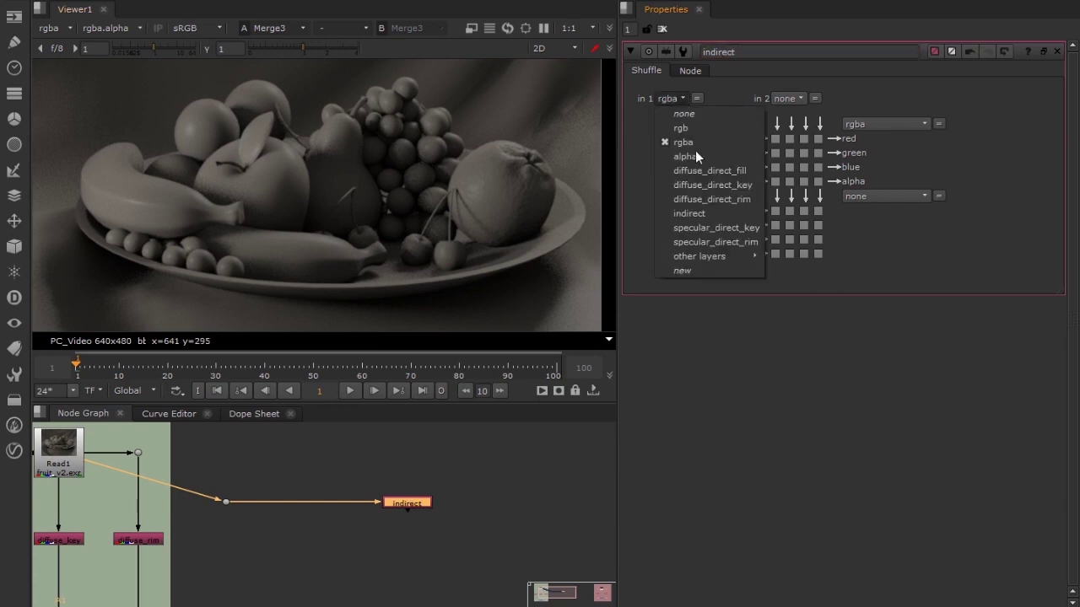
click(718, 215)
Add a Merge node straight below the indirect Shuffle, joining the diffuse Merge1 output with the indirect output
scroll(393, 470, down, 3)
scroll(387, 505, up, 2)
middle_drag(355, 564, 444, 555)
click(394, 505)
key(m)
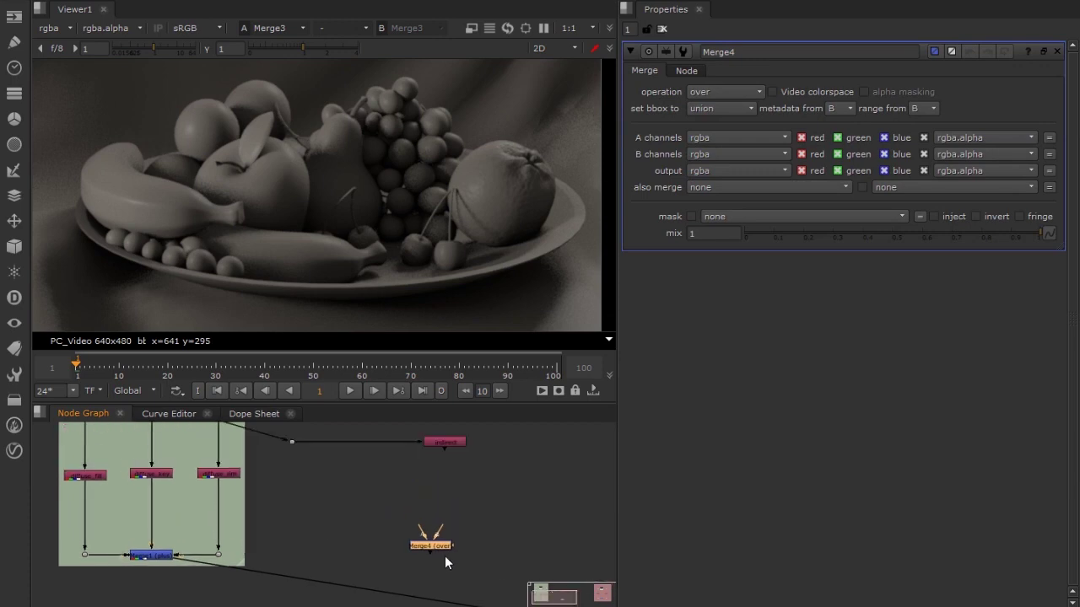
drag(443, 530, 160, 561)
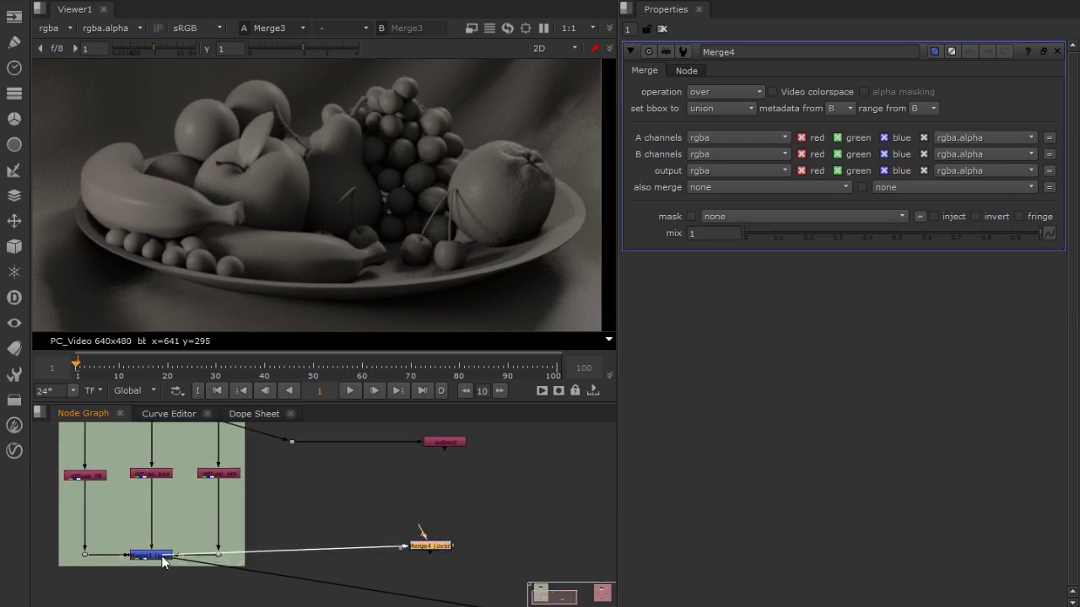
mouse_move(403, 533)
mouse_down()
mouse_move(451, 466)
mouse_move(406, 526)
mouse_up()
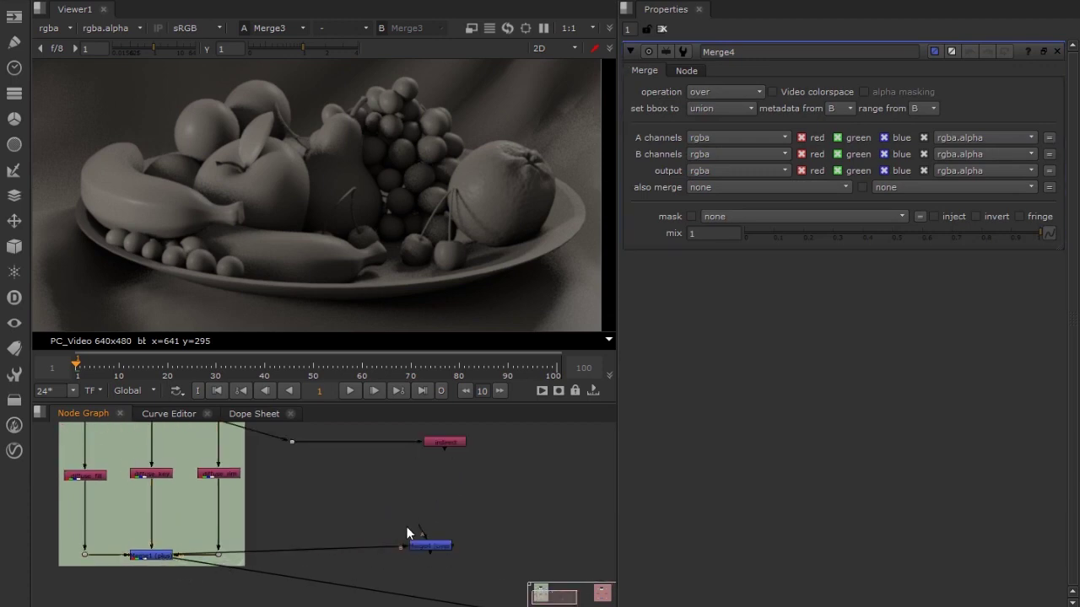
drag(454, 467, 448, 444)
drag(430, 555, 452, 550)
Set Merge4's operation to plus and compare Merge1 with Merge4 in the viewer
click(728, 89)
click(724, 317)
click(143, 556)
key(1)
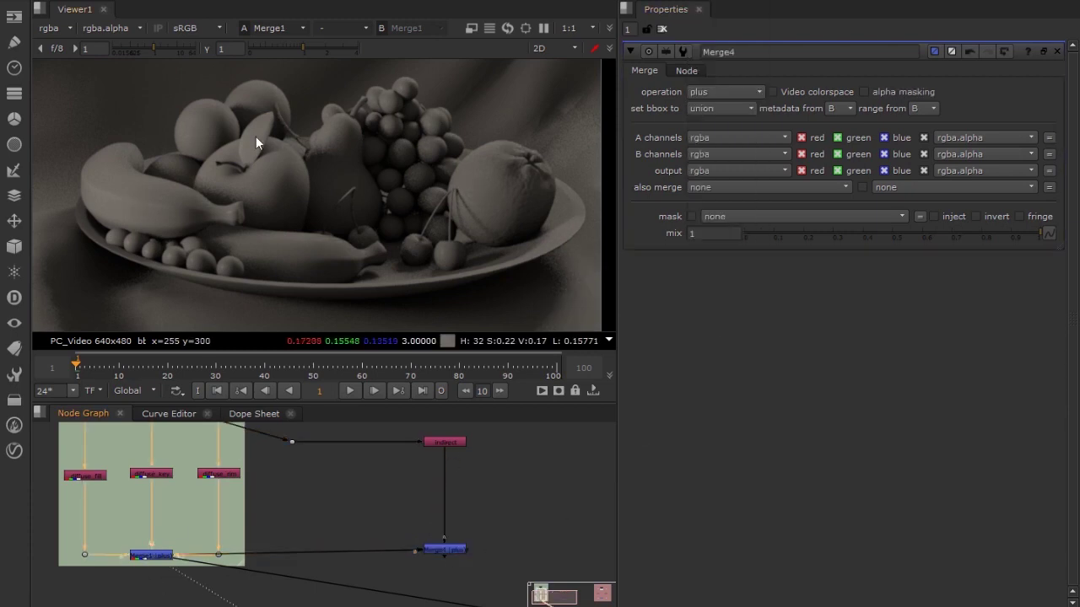
click(456, 552)
key(1)
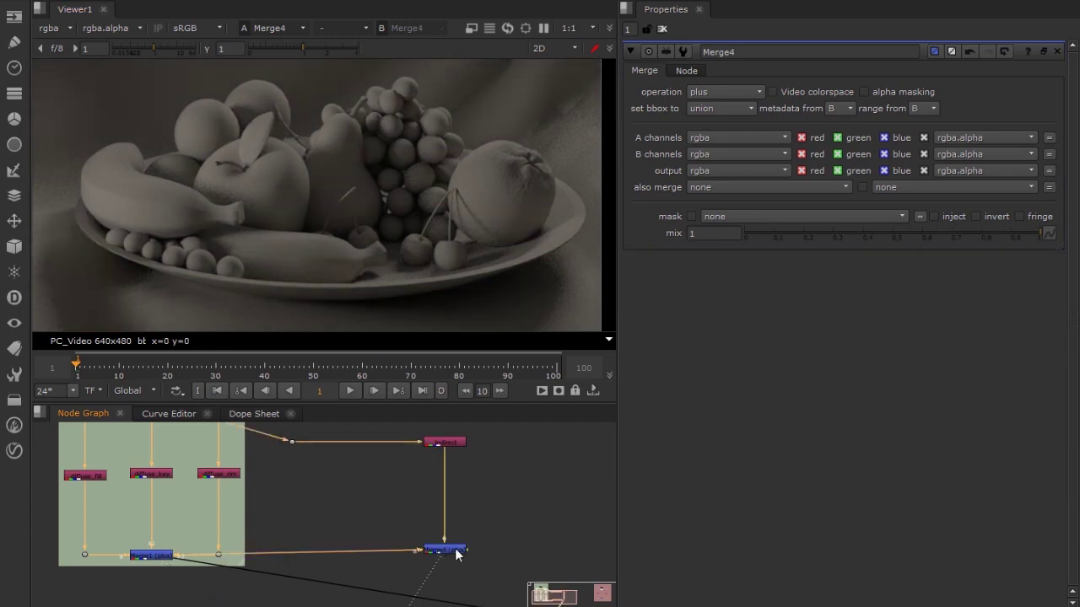
Reconnect the Merge3 input that comes from the diffuse Merge1 to Merge4's output instead
scroll(454, 548, down, 2)
middle_drag(454, 548, 321, 542)
drag(187, 556, 302, 558)
drag(124, 552, 321, 541)
scroll(473, 565, down, 2)
middle_drag(472, 565, 222, 541)
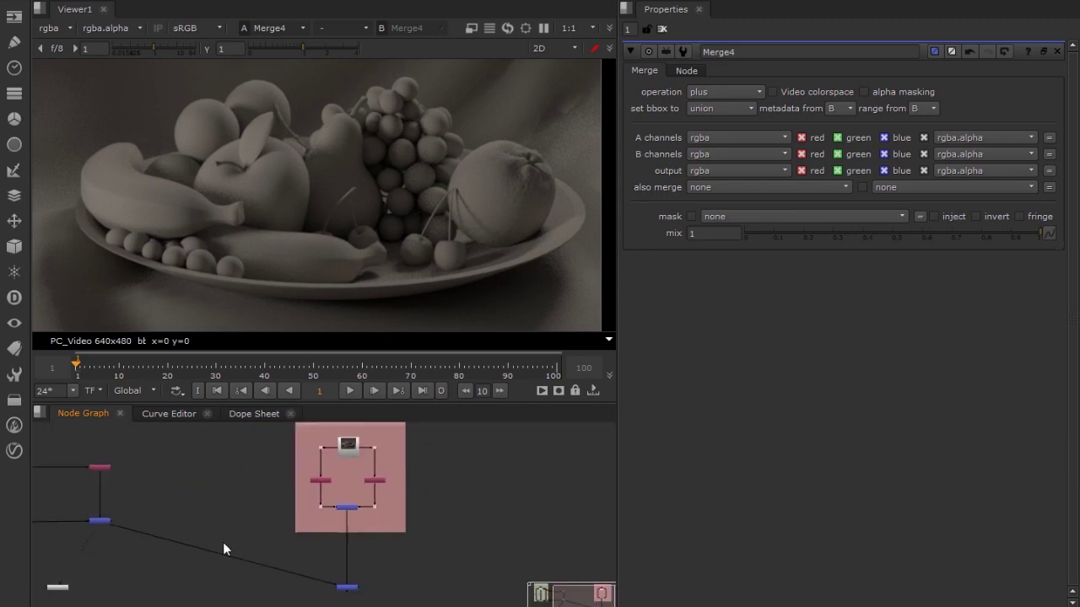
middle_drag(315, 564, 421, 552)
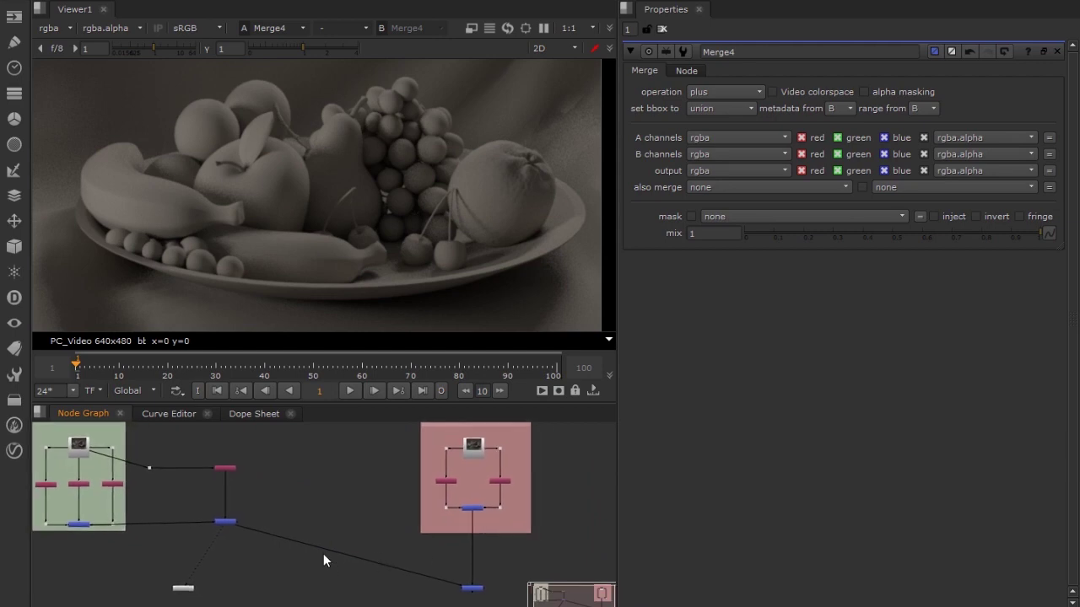
Add a Dot to square off the Merge4-to-Merge3 connection and place the Read1 connection's Dot straight above the indirect Shuffle
ctrl+drag(344, 559, 225, 593)
click(326, 526)
middle_drag(325, 525, 366, 528)
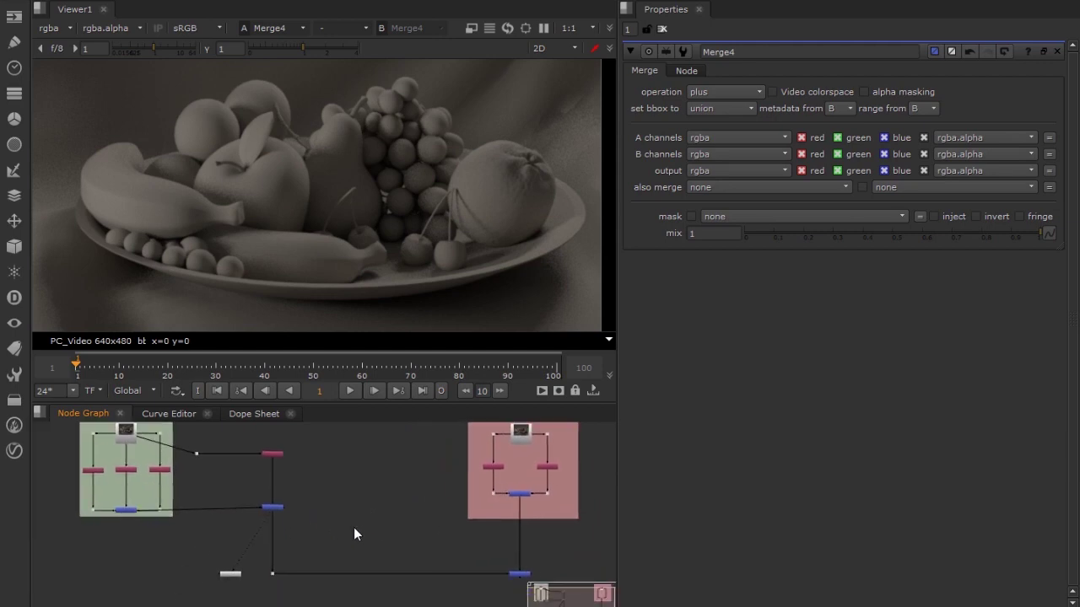
drag(196, 469, 276, 436)
middle_drag(227, 459, 236, 488)
click(140, 468)
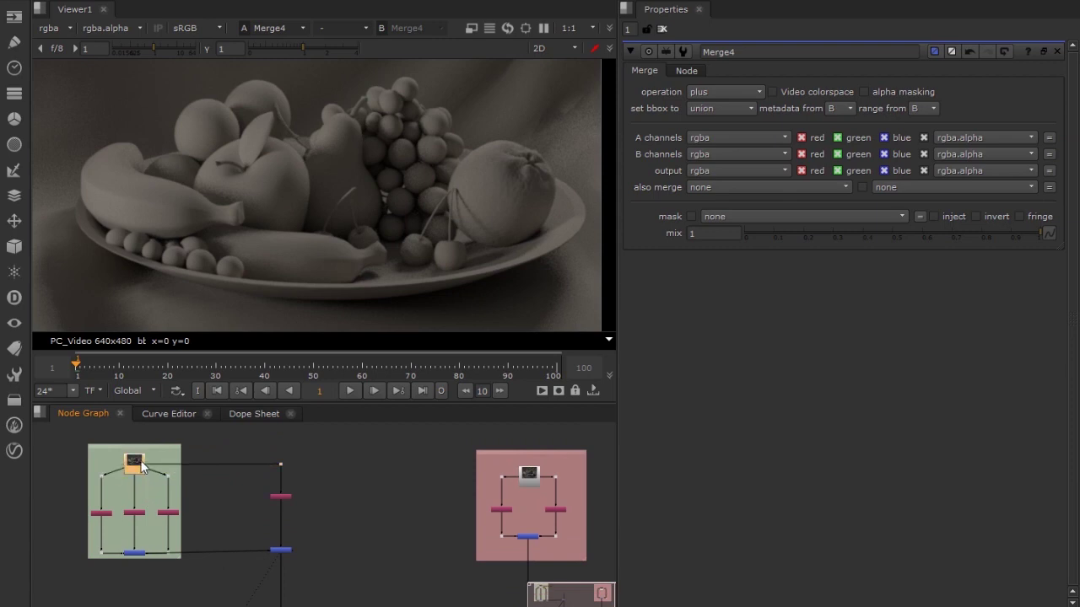
click(245, 512)
Show Merge3 in the viewer and inspect the combined image in the maximized viewer
middle_drag(349, 537, 337, 476)
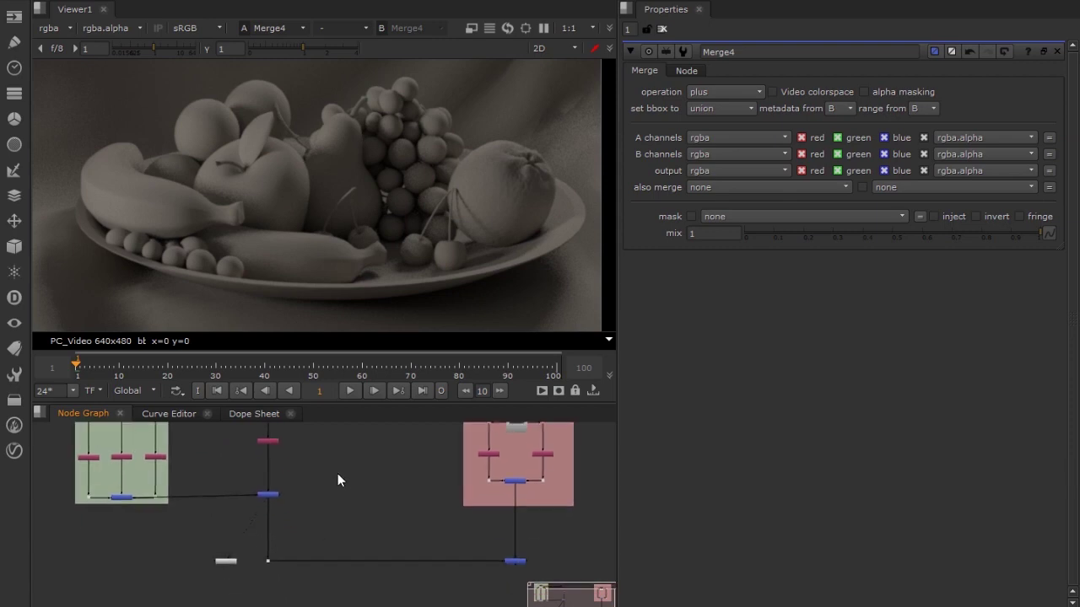
middle_drag(376, 521, 337, 507)
scroll(455, 561, up, 2)
click(486, 540)
key(1)
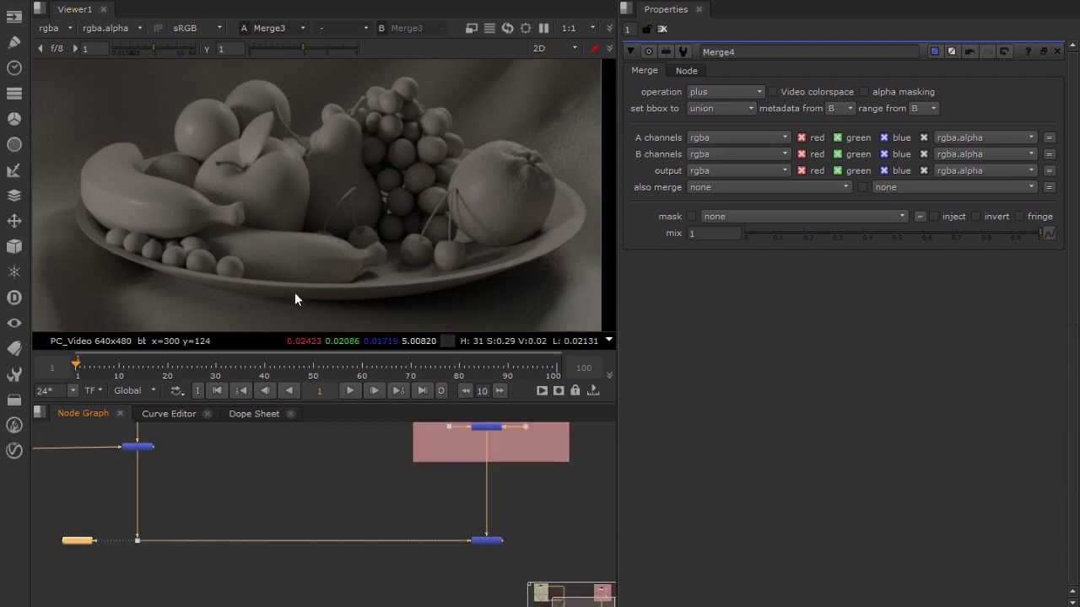
key(space)
middle_drag(582, 376, 991, 317)
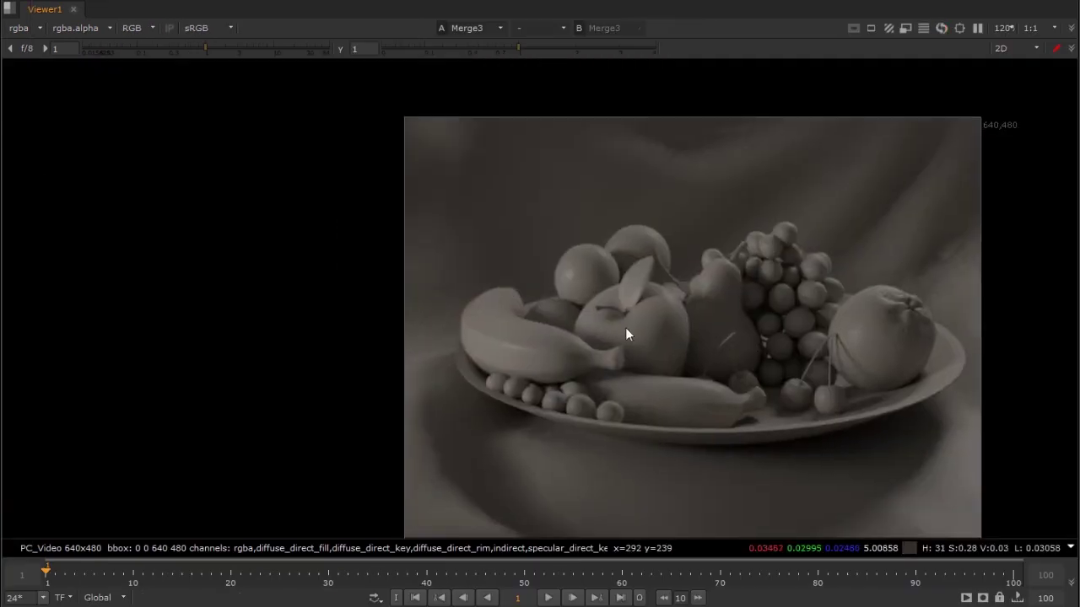
middle_drag(797, 375, 612, 349)
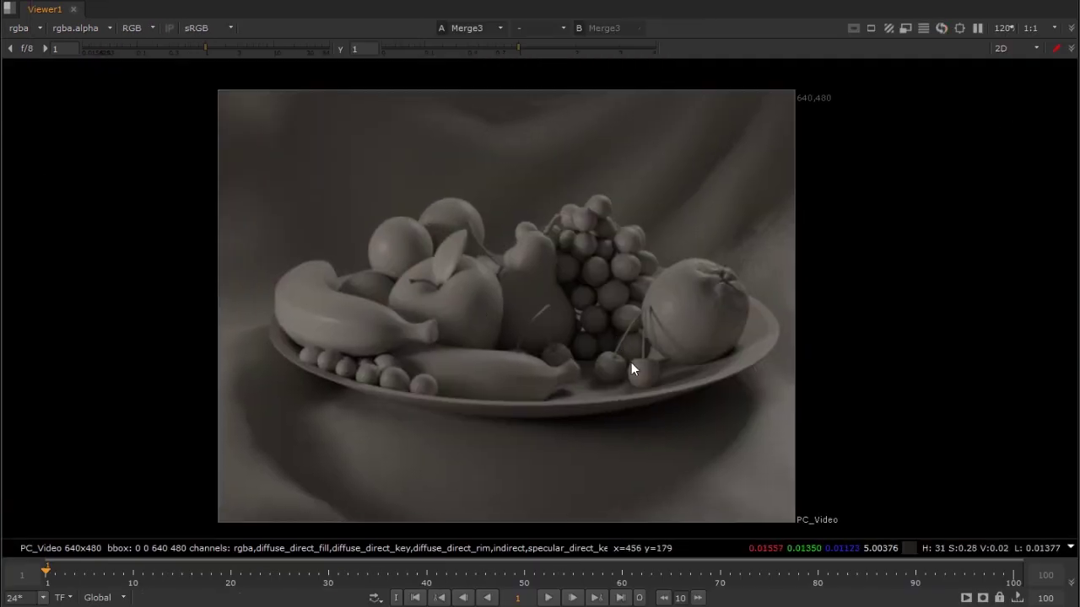
Restore the viewer to normal size and add a ColorCorrect node after diffuse_rim
key(space)
middle_drag(446, 218, 499, 198)
middle_drag(326, 509, 546, 582)
middle_drag(305, 432, 466, 490)
scroll(443, 487, up, 3)
middle_drag(306, 528, 393, 455)
mouse_move(345, 537)
middle_down()
mouse_move(346, 500)
mouse_move(339, 536)
middle_up()
scroll(346, 499, up, 3)
click(447, 459)
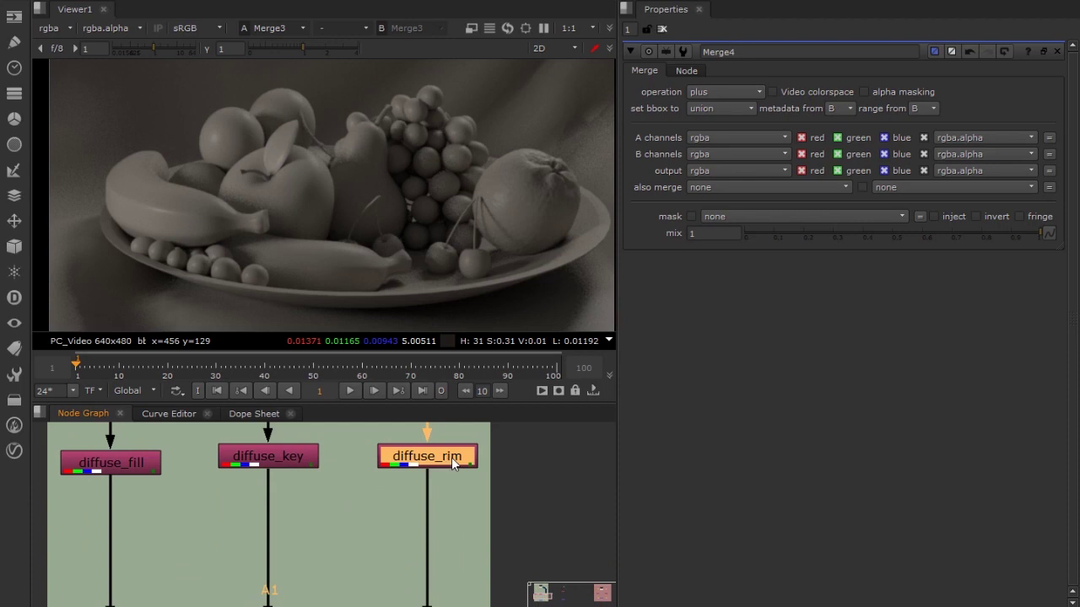
key(c)
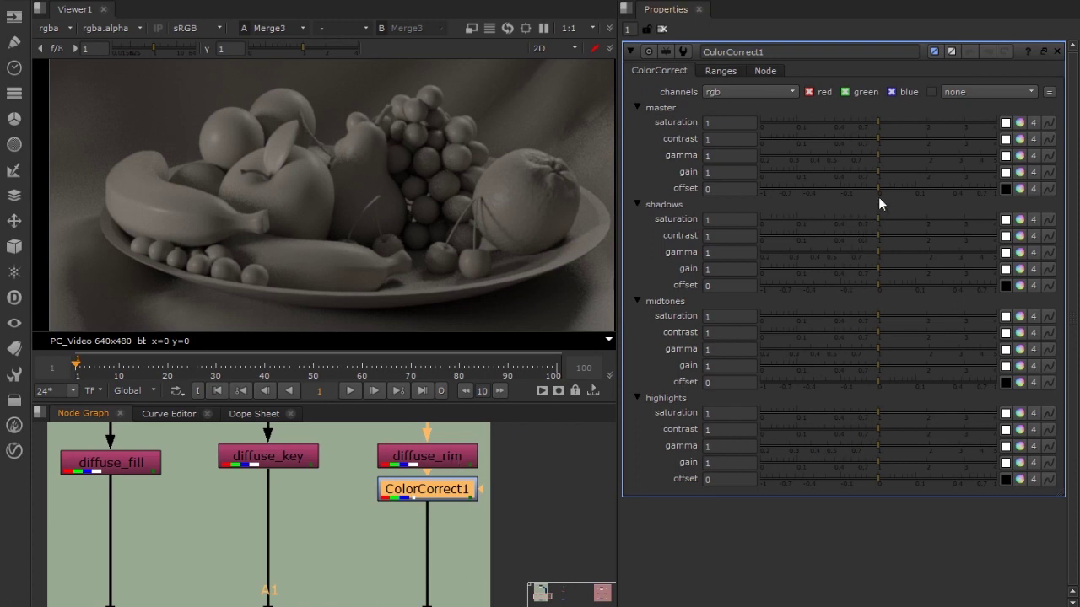
Raise ColorCorrect1's master gain to 1.82 and tint it blue, with red about 0.696 and green about 0.899
drag(879, 171, 915, 184)
click(1019, 172)
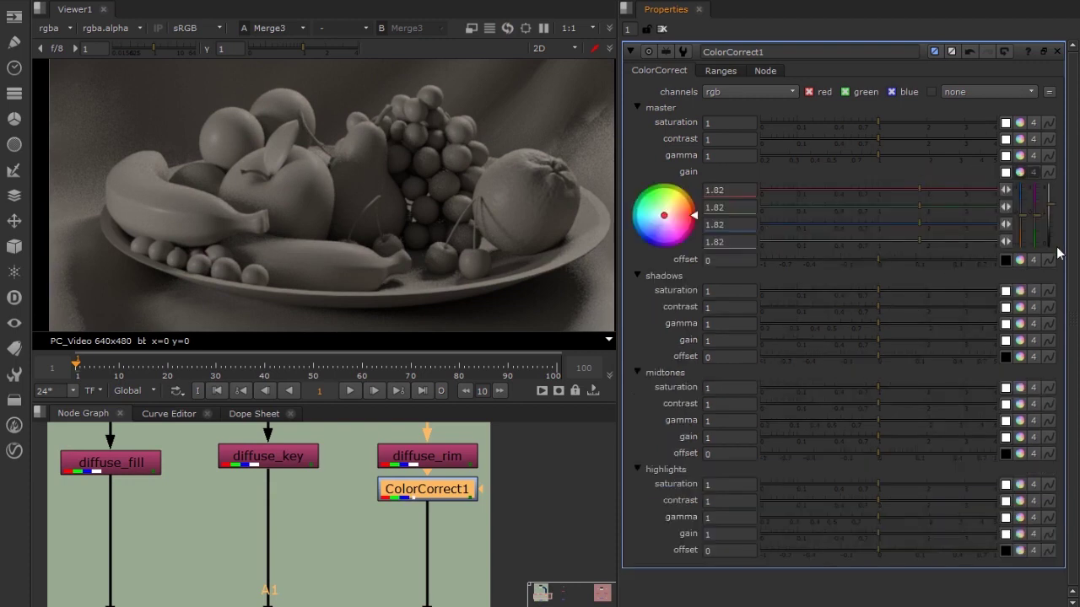
drag(666, 216, 660, 221)
drag(624, 271, 561, 336)
Add a ColorCorrect node after diffuse_key and tint its master gain a warm orange
middle_drag(230, 510, 247, 514)
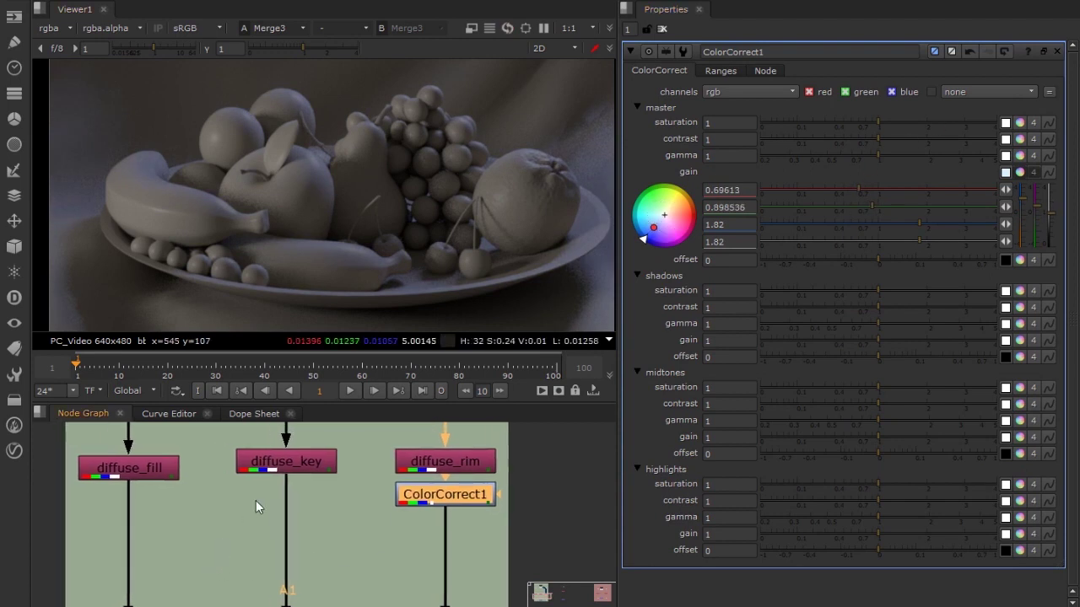
click(285, 464)
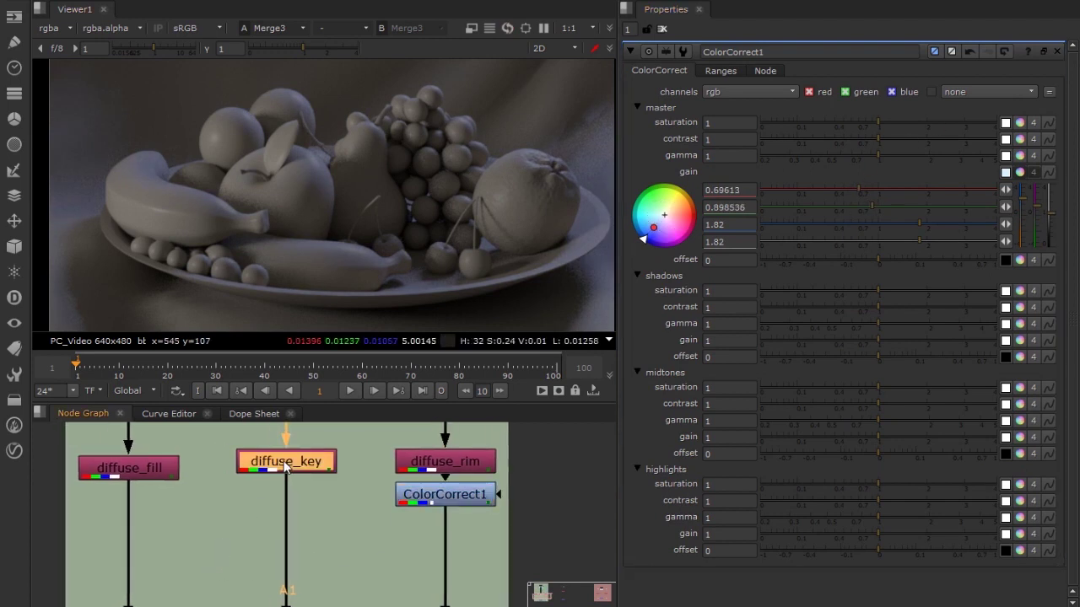
key(c)
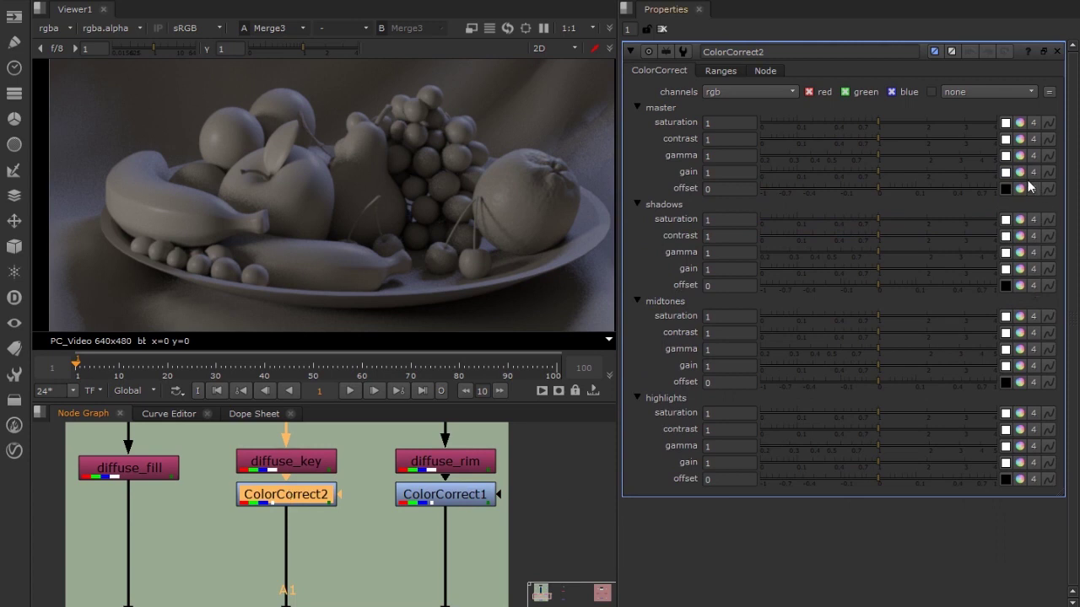
click(1019, 172)
drag(681, 230, 677, 213)
drag(803, 186, 762, 191)
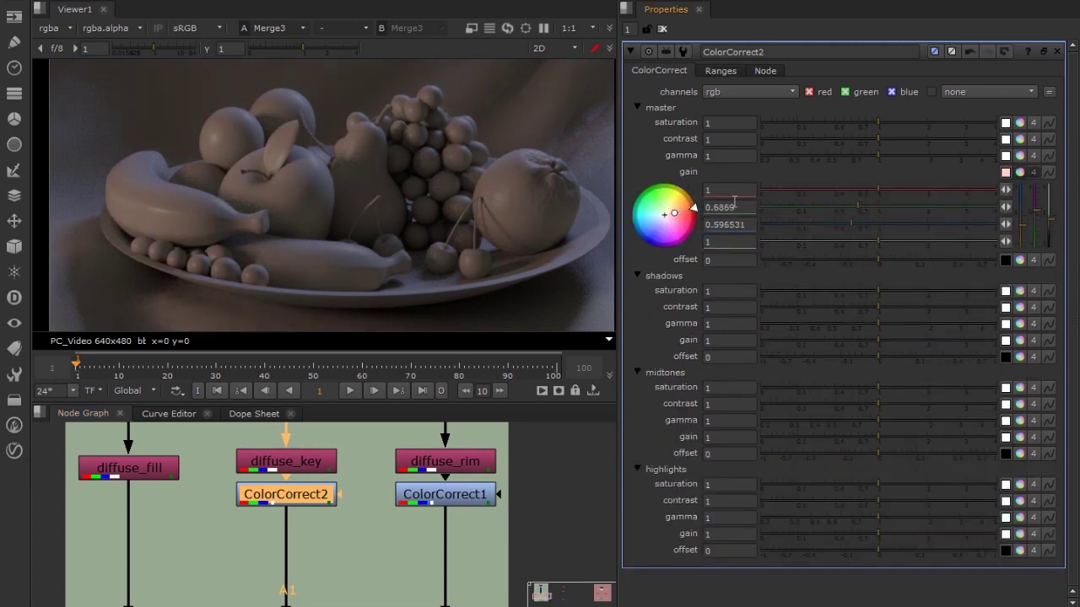
mouse_move(700, 217)
mouse_down()
mouse_move(687, 218)
mouse_move(698, 209)
mouse_up()
Inspect the fruit plate's warm key and blue rim lighting in the maximized viewer
key(space)
middle_drag(441, 396, 762, 257)
scroll(719, 299, up, 1)
middle_drag(717, 300, 647, 352)
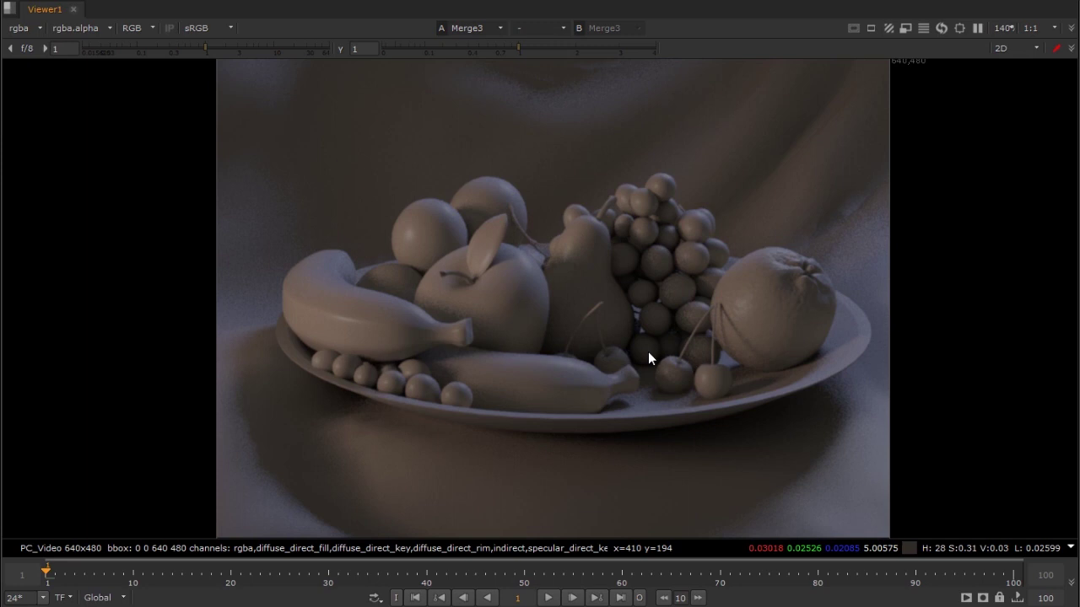
middle_drag(636, 366, 585, 382)
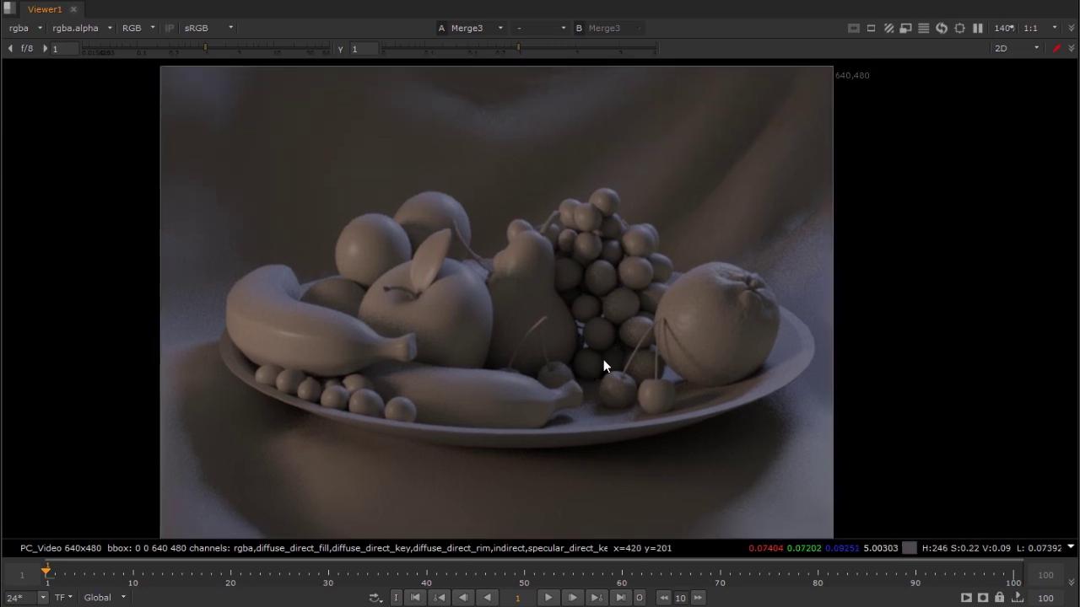